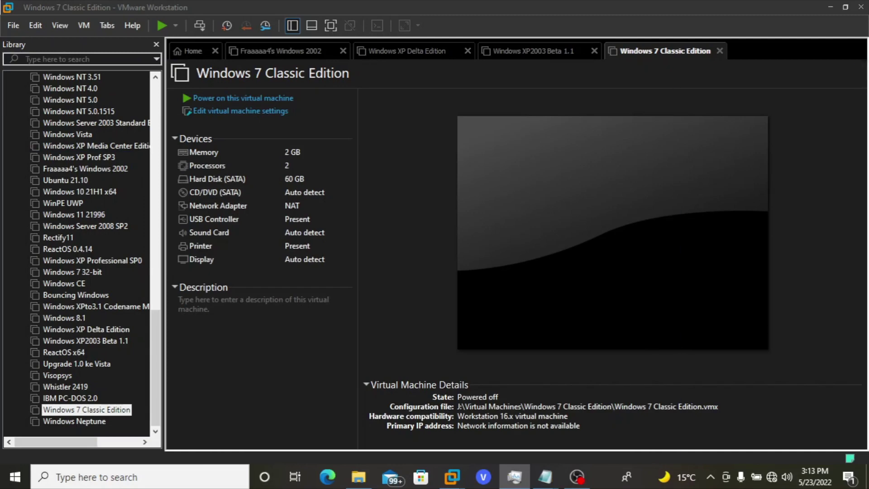
Switch to OBS and select the Secondary Screen scene
click(444, 139)
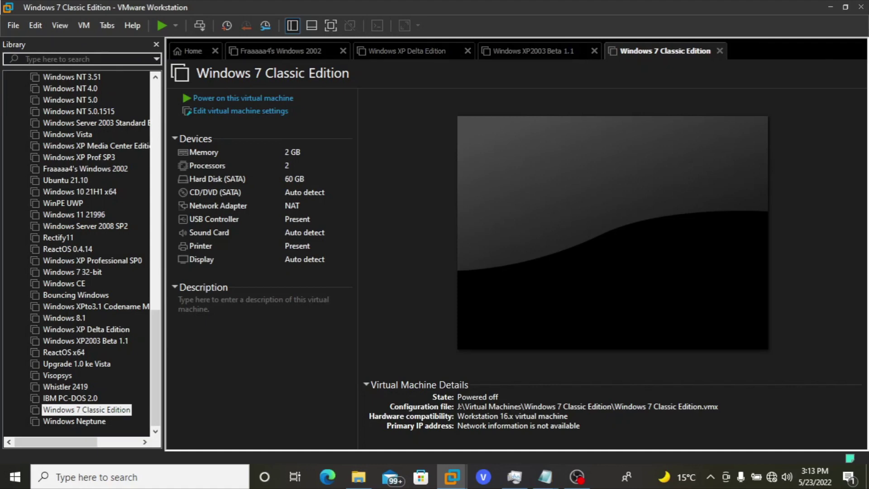
key(alt+Tab)
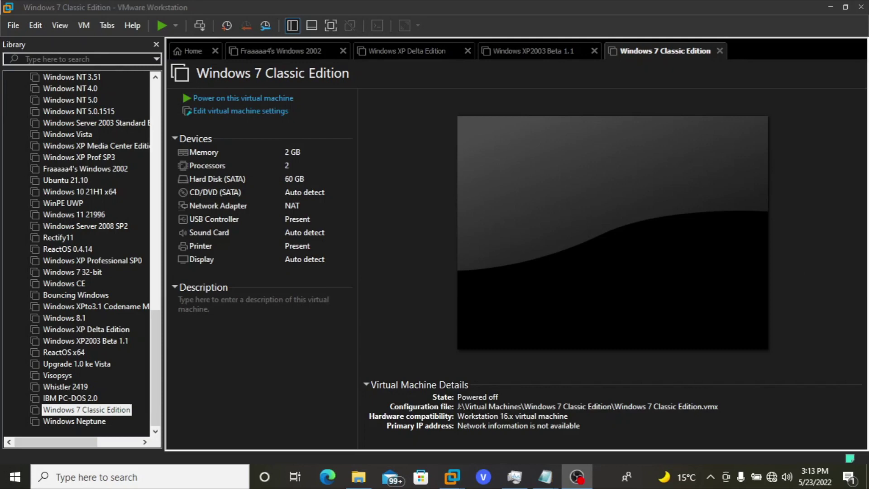
click(60, 372)
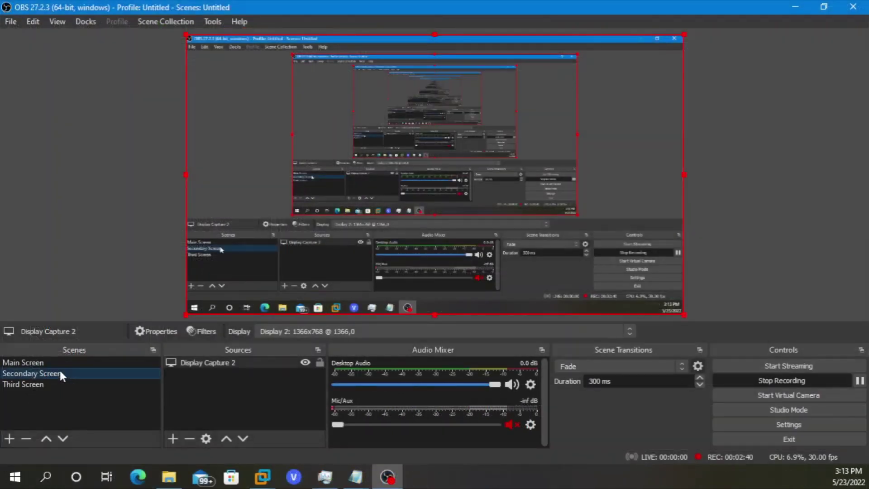
Review the Display Capture 2 source's properties, close them and select the Third Screen scene
click(106, 245)
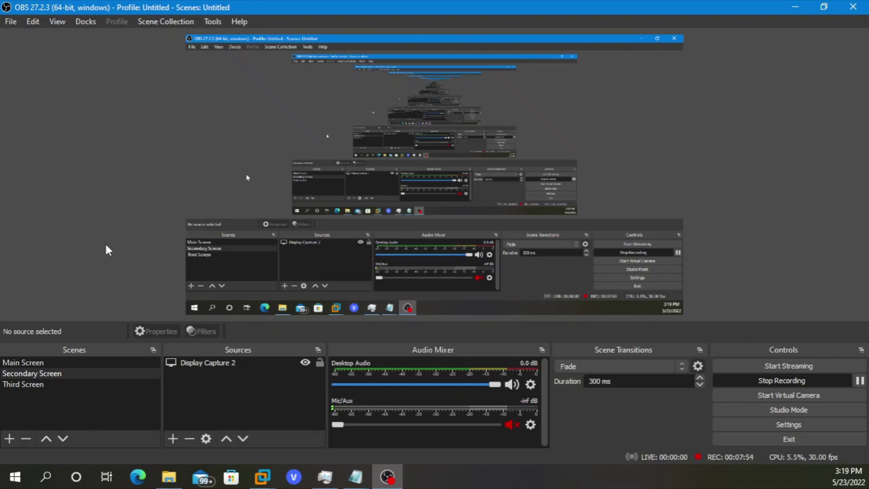
click(194, 363)
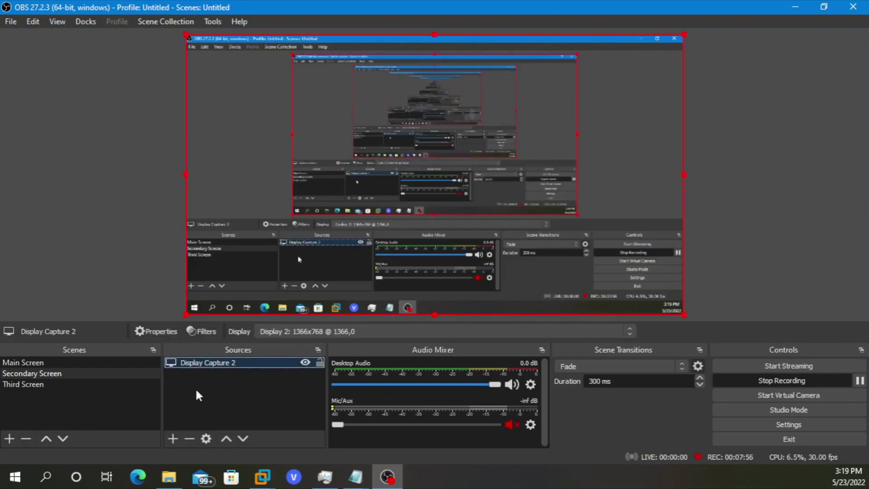
click(206, 438)
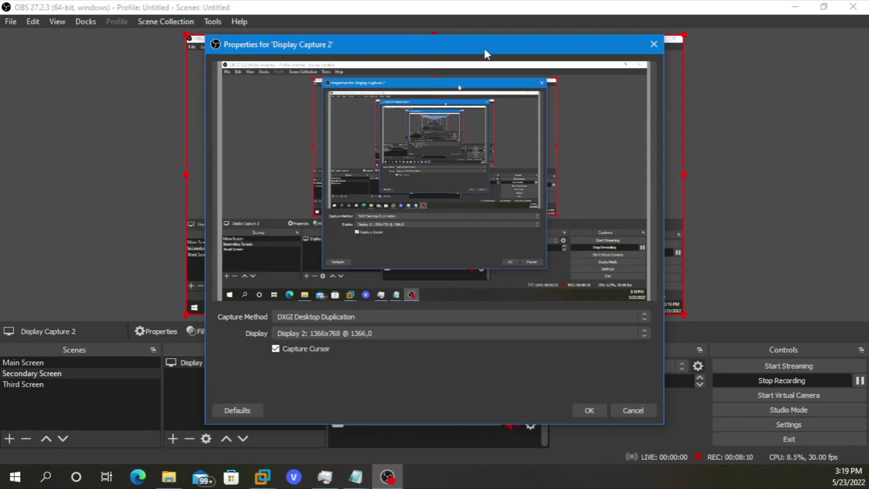
click(647, 45)
click(703, 91)
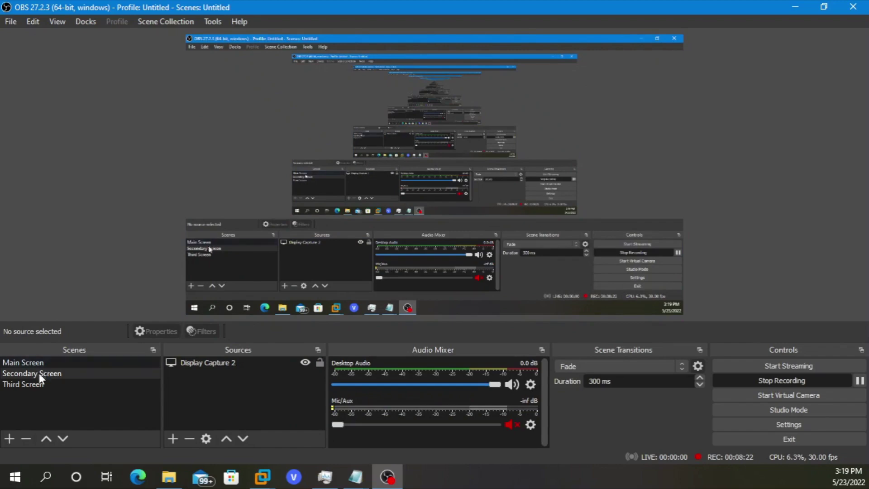
click(36, 385)
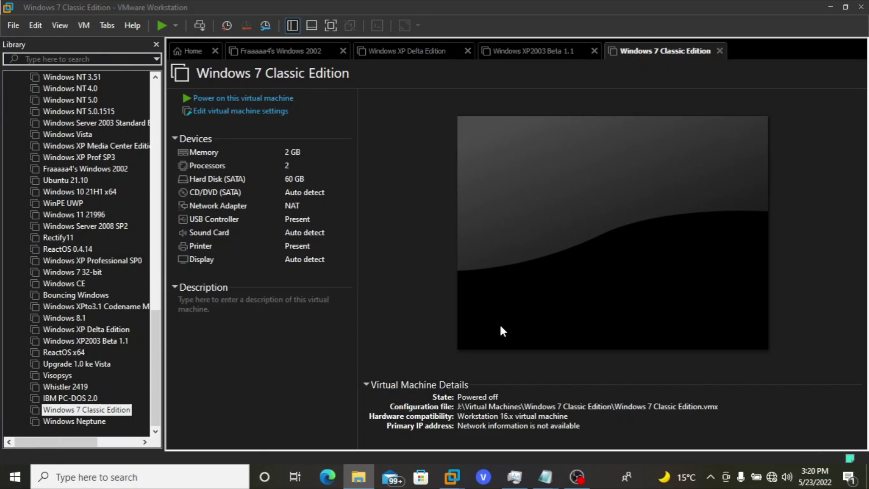
Switch to VMware Workstation, power on the Windows 7 Classic Edition virtual machine and show it in full screen
click(518, 324)
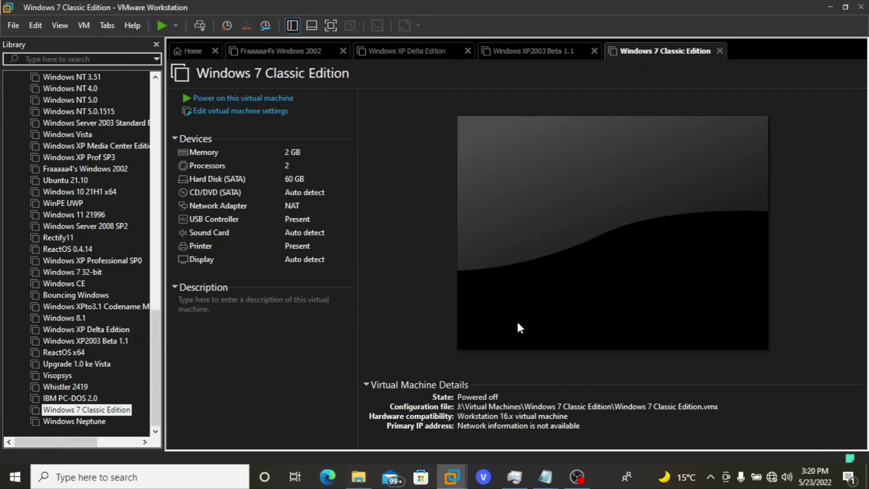
click(303, 100)
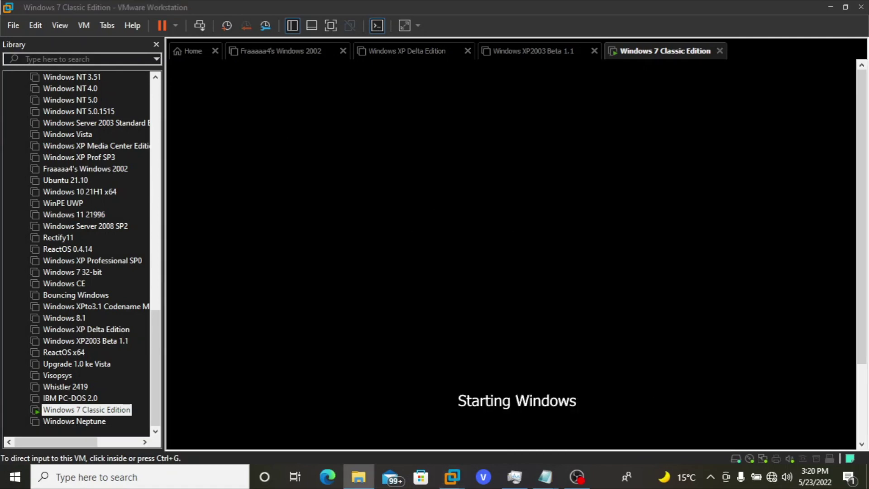
click(331, 27)
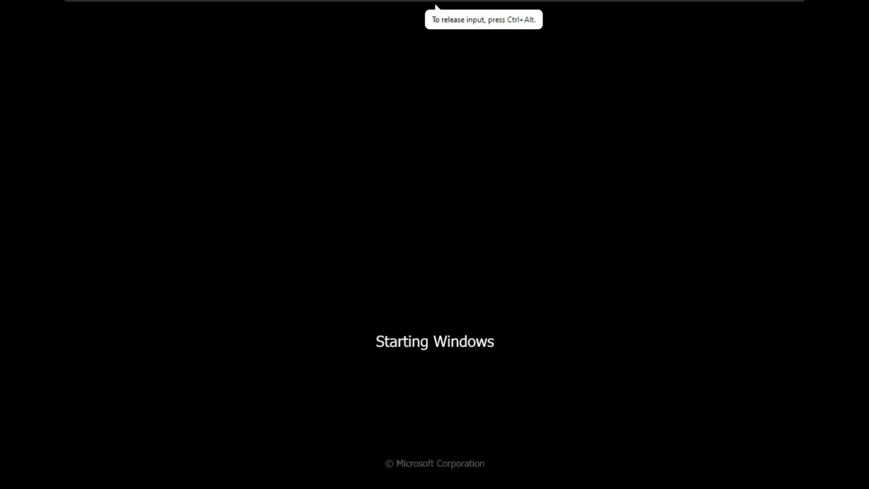
key(ctrl+alt)
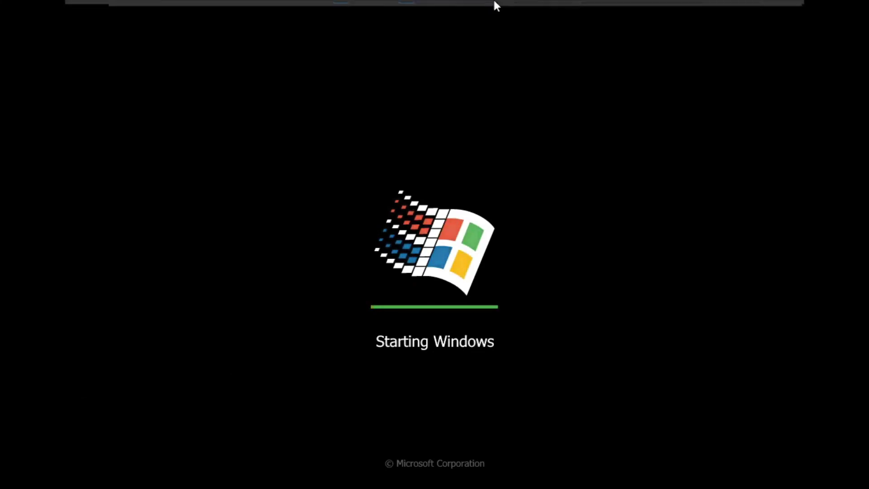
mouse_move(493, 3)
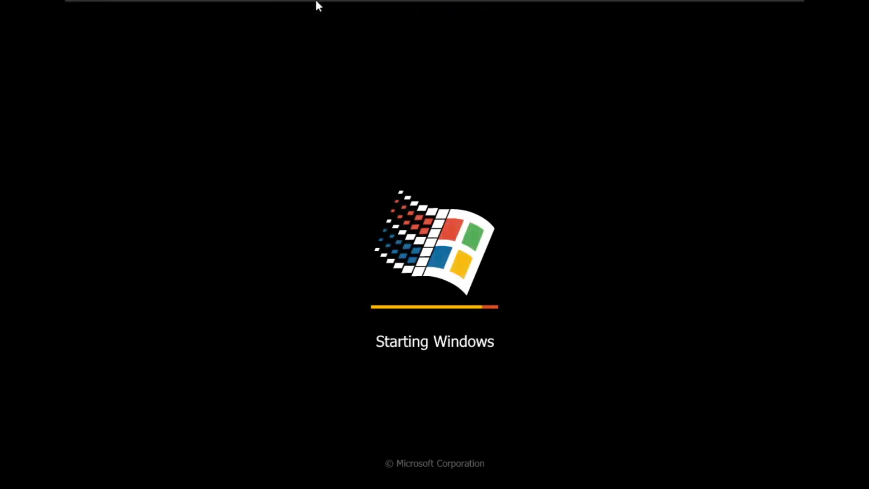
click(127, 8)
mouse_move(135, 54)
click(211, 67)
key(Return)
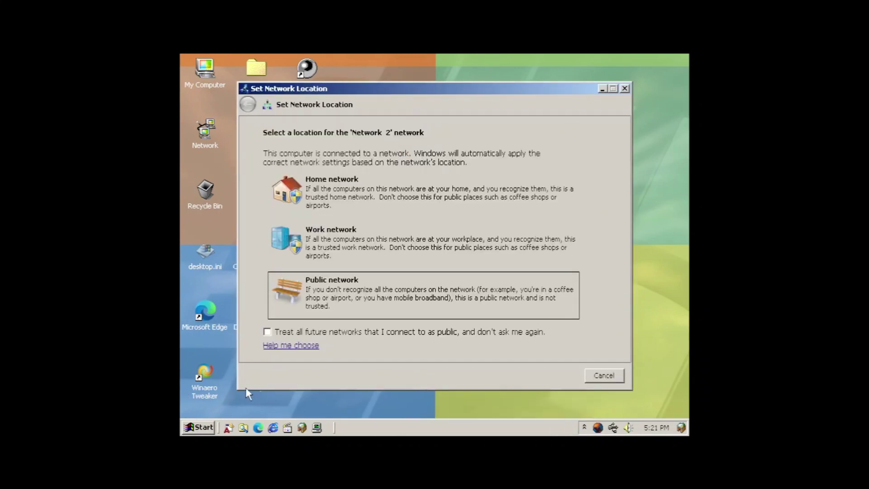
Set the Network 2 location to Public network and postpone the computer restart
click(420, 311)
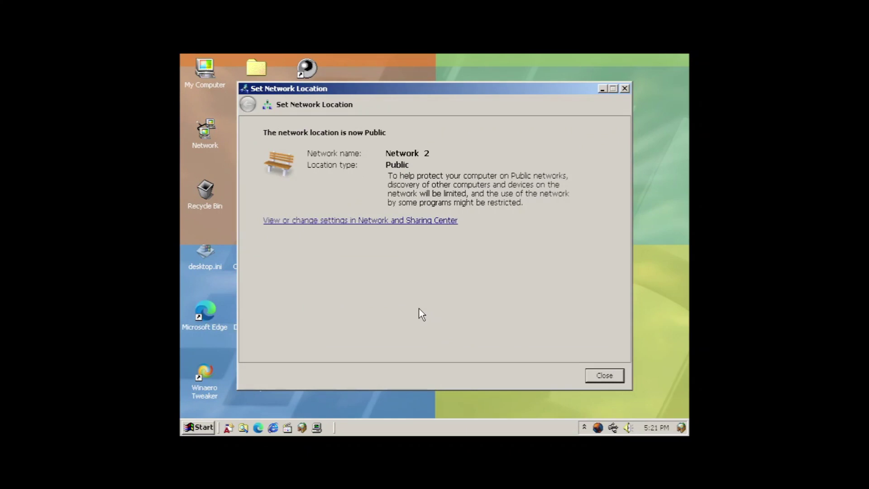
key(Return)
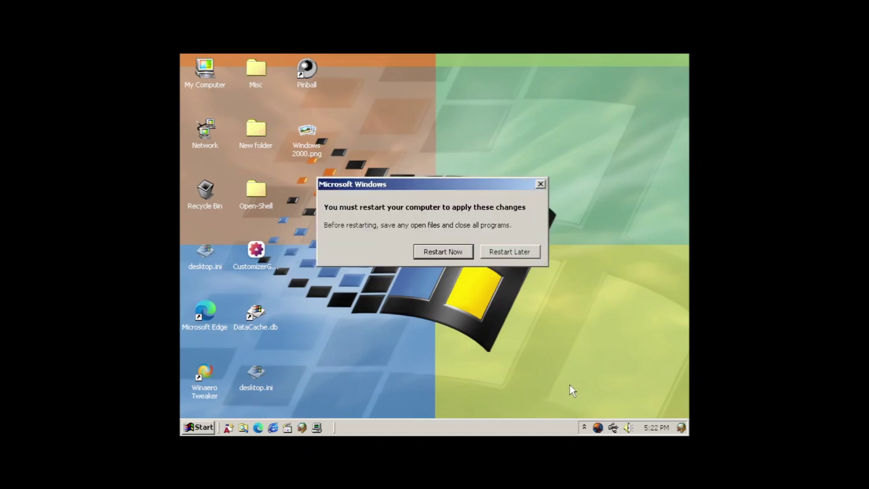
click(503, 252)
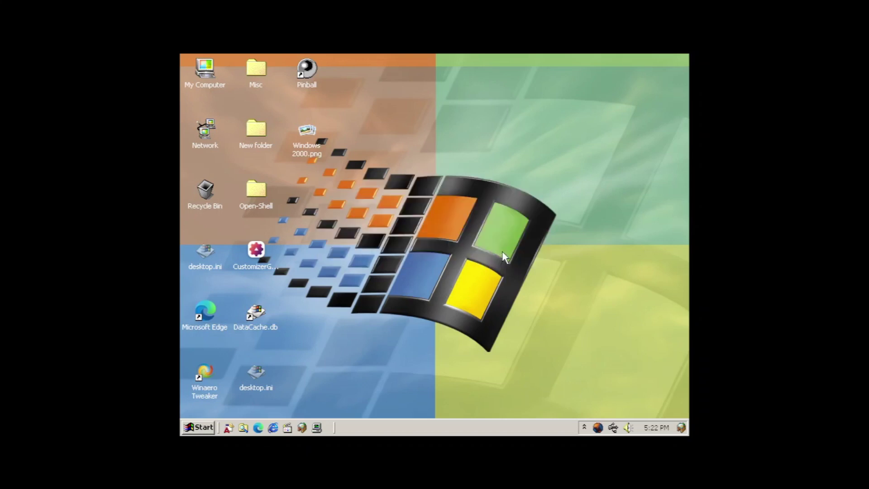
Release input from the guest and have VMware Workstation mount the VMware Tools installer for this virtual machine
key(ctrl+alt)
click(130, 7)
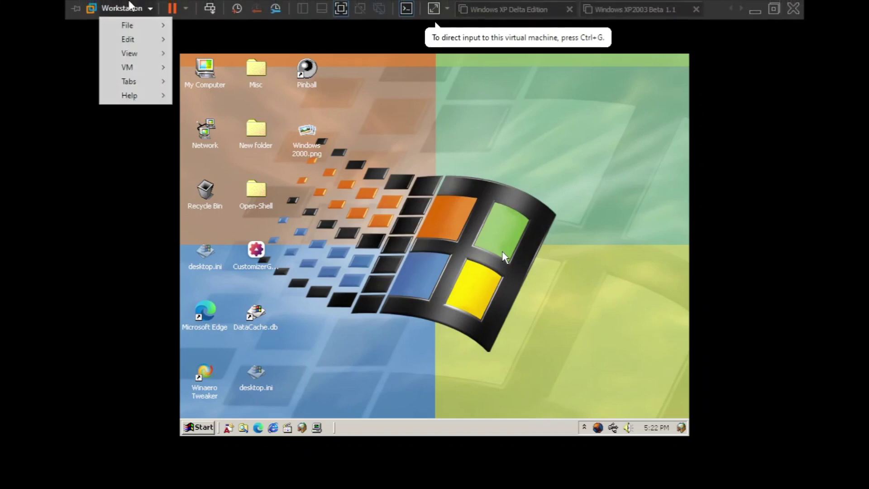
mouse_move(138, 68)
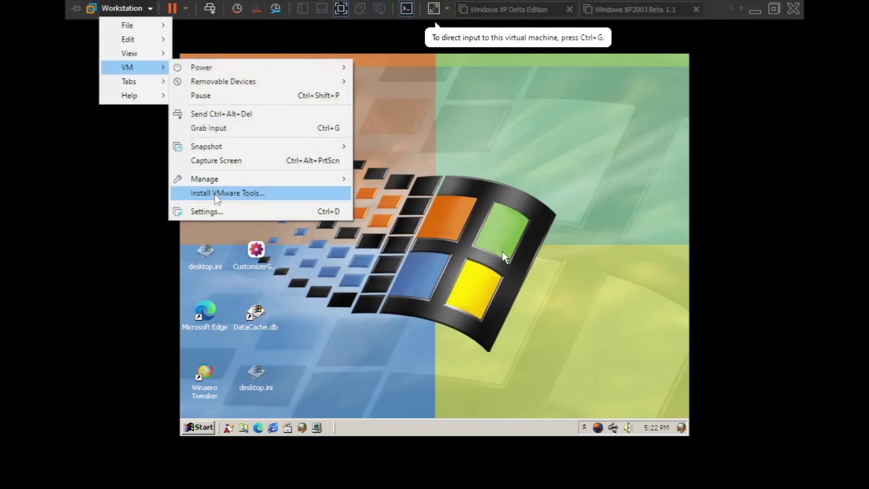
click(216, 194)
click(452, 285)
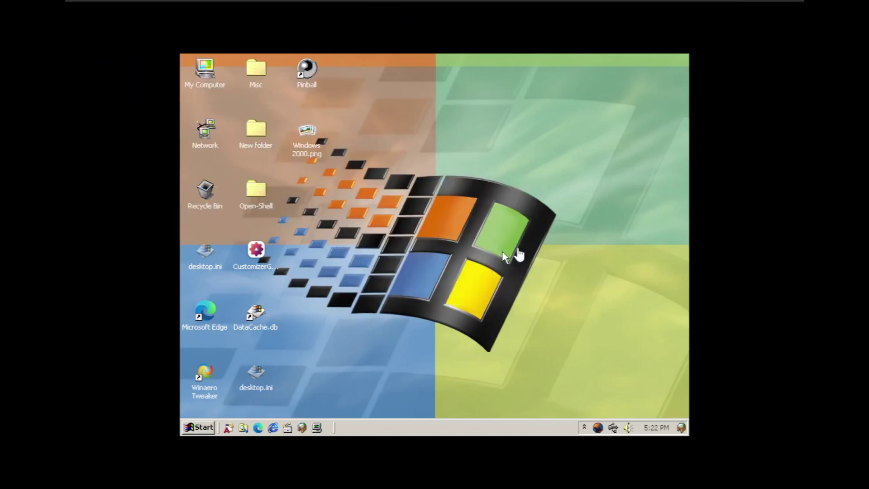
Launch the VMware Tools installer from DVD Drive (D:) in My Computer and allow it to make changes
click(518, 252)
double_click(209, 73)
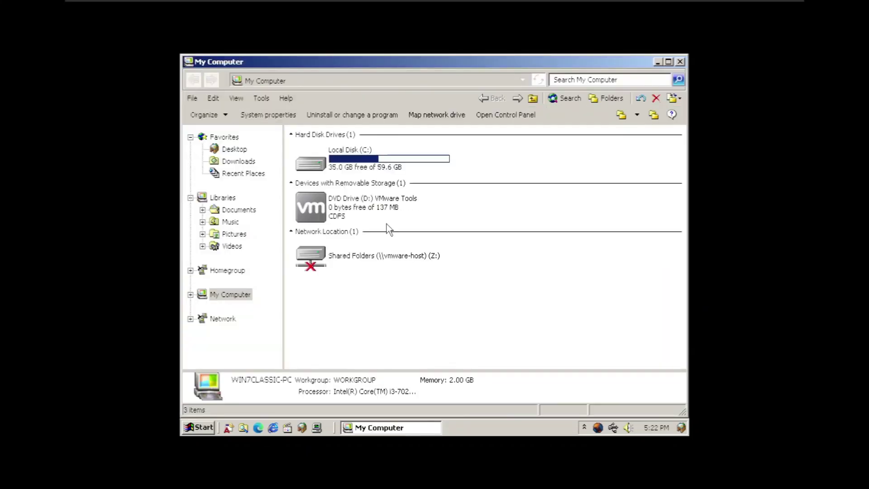
click(387, 223)
double_click(374, 211)
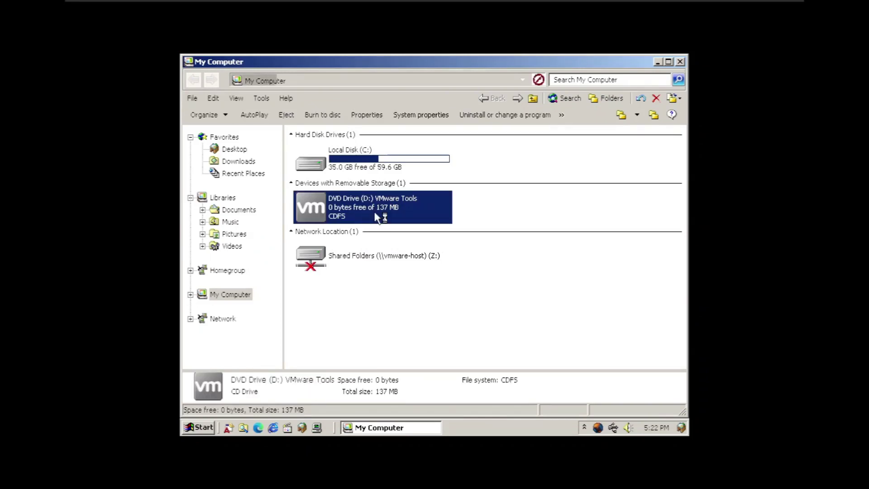
key(Left)
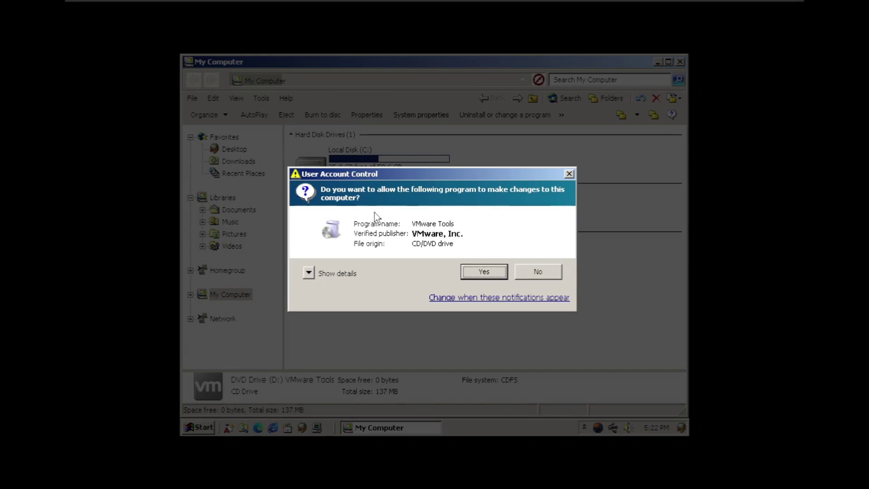
key(Return)
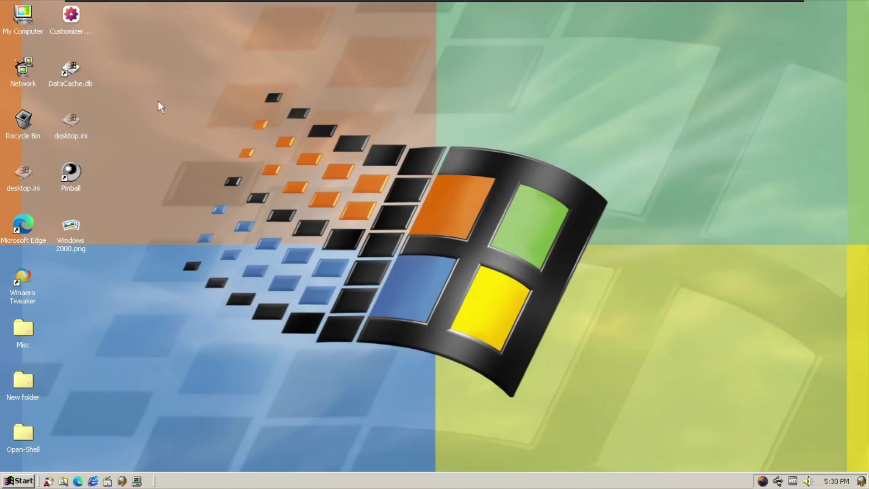
Point out the DataCache.db, desktop.ini and Windows 2000.png items on the desktop, leaving none selected
drag(102, 62, 68, 84)
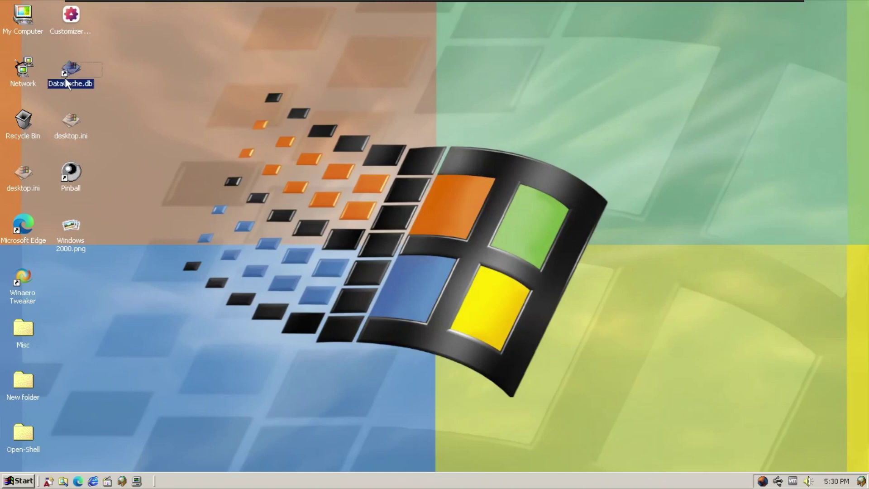
click(116, 110)
click(74, 131)
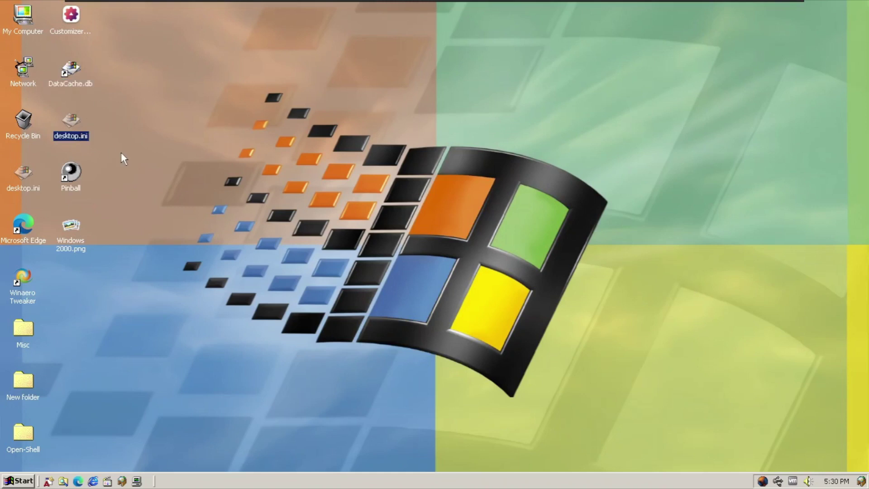
click(111, 181)
click(71, 248)
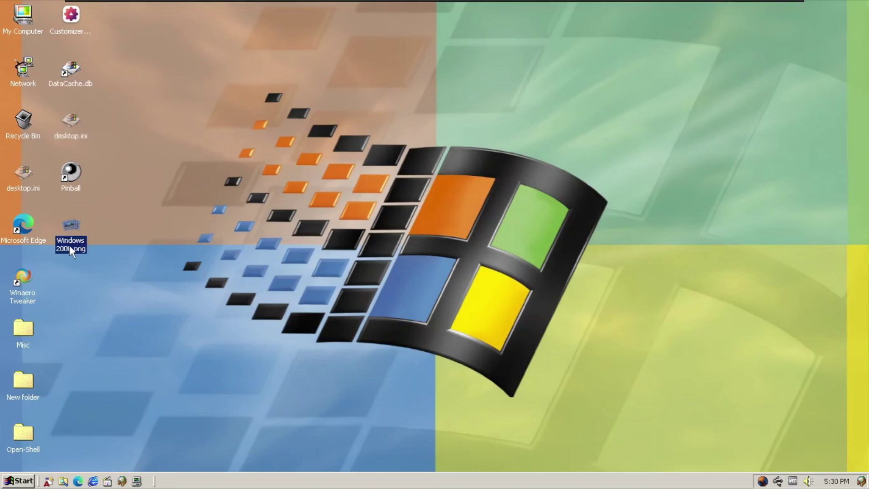
click(95, 286)
Delete the selected Misc and Open-Shell desktop folders and undo the deletion
click(23, 330)
ctrl+click(8, 444)
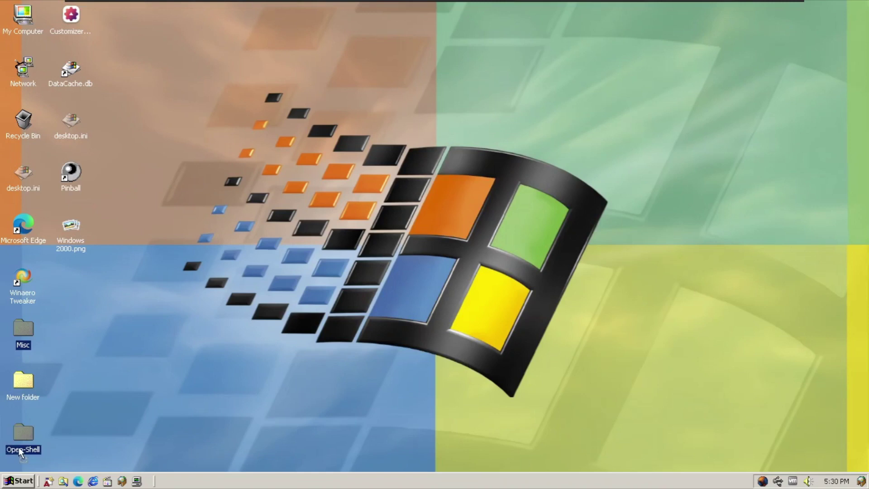
key(Delete)
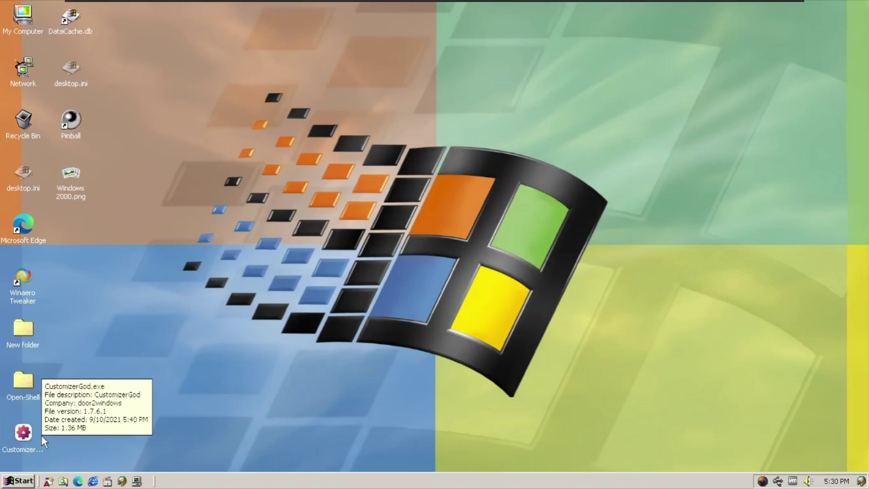
key(ctrl+z)
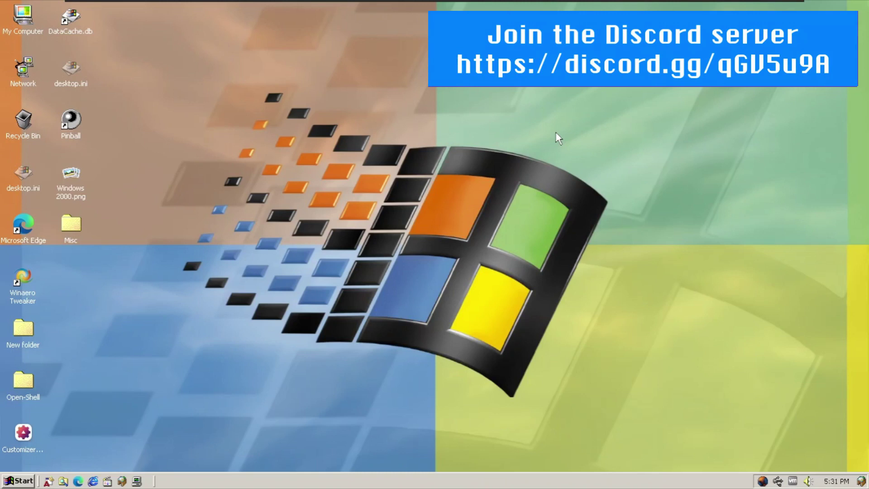
Examine the Start menu's Programs entries, including the Accessories, Ease of Access, Administrative Tools, Games and Maintenance submenus
key(super)
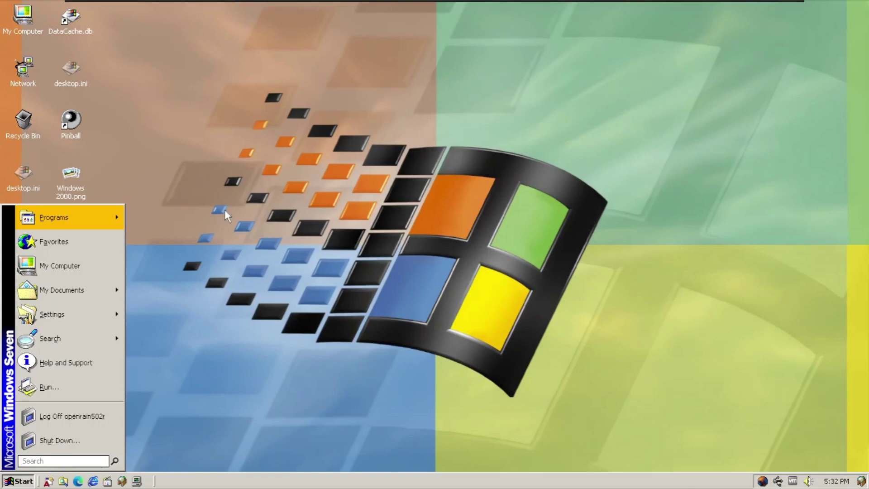
mouse_move(112, 217)
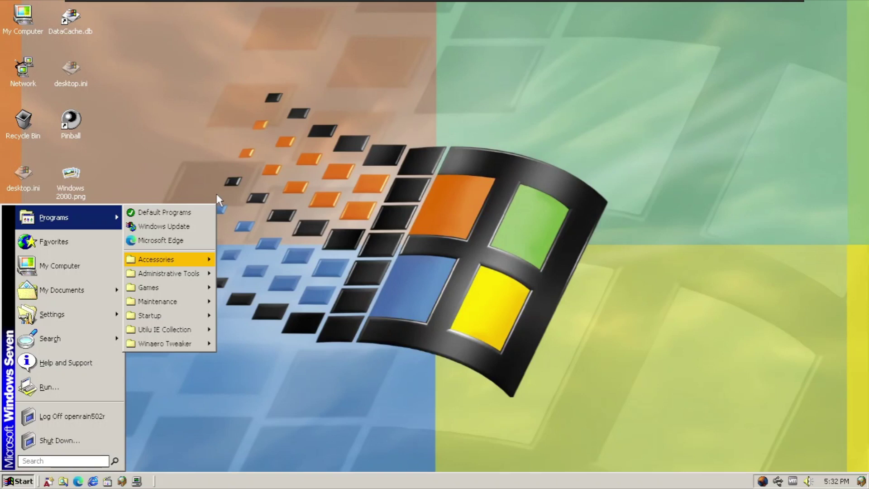
mouse_move(208, 259)
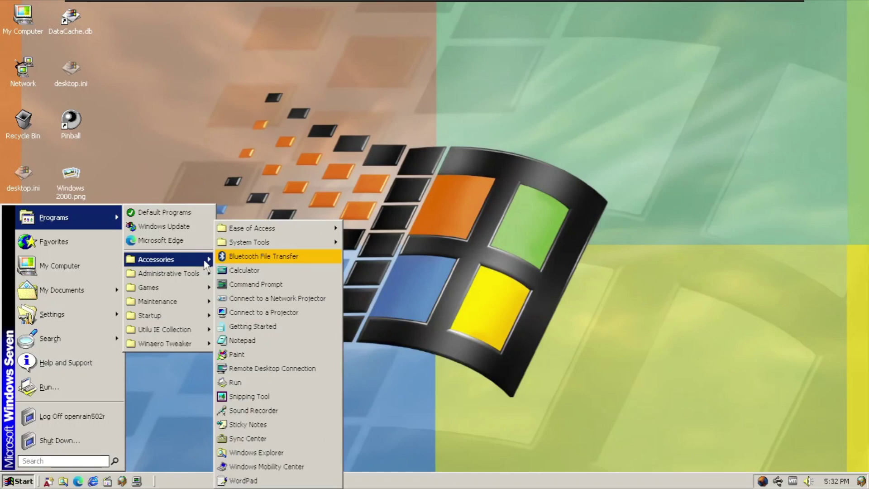
mouse_move(240, 233)
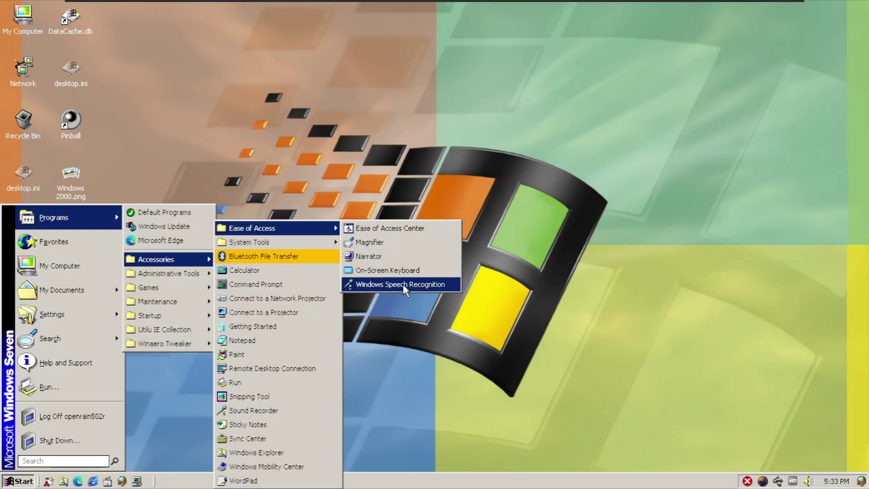
mouse_move(324, 245)
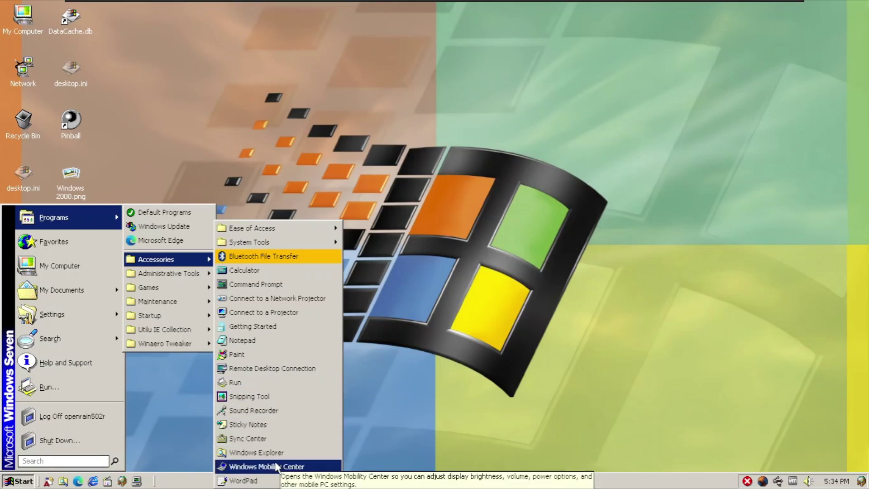
mouse_move(192, 275)
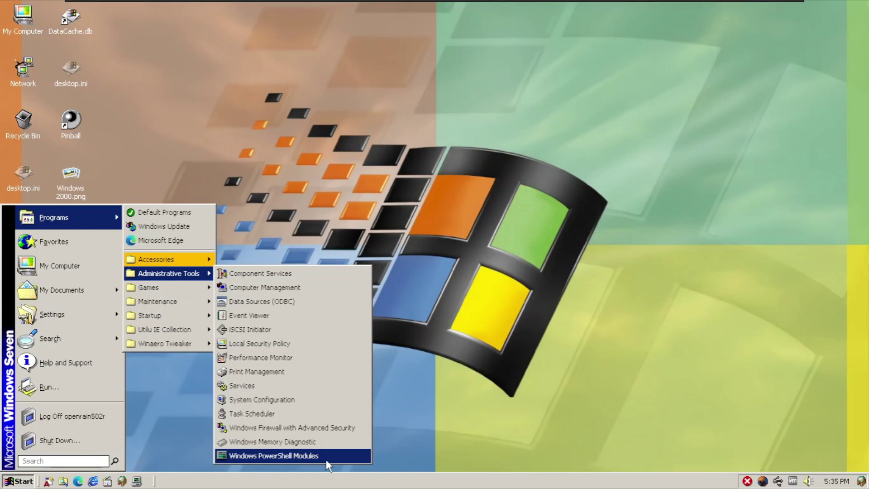
mouse_move(195, 292)
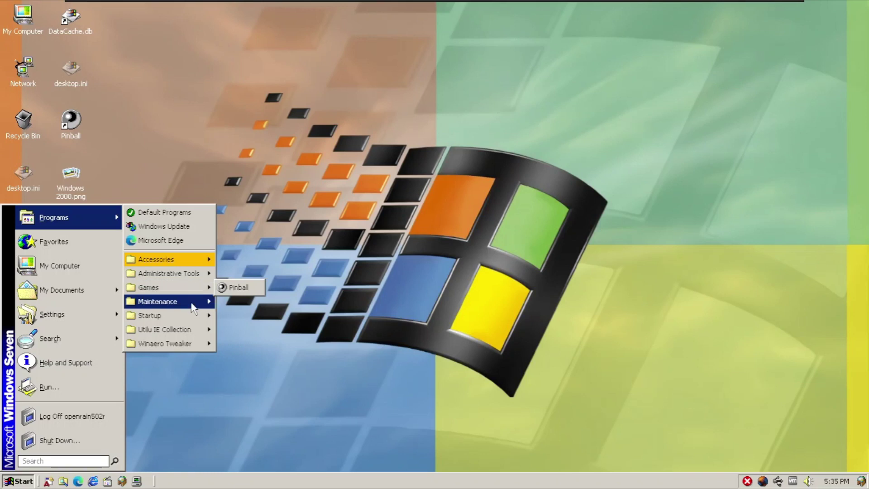
mouse_move(194, 310)
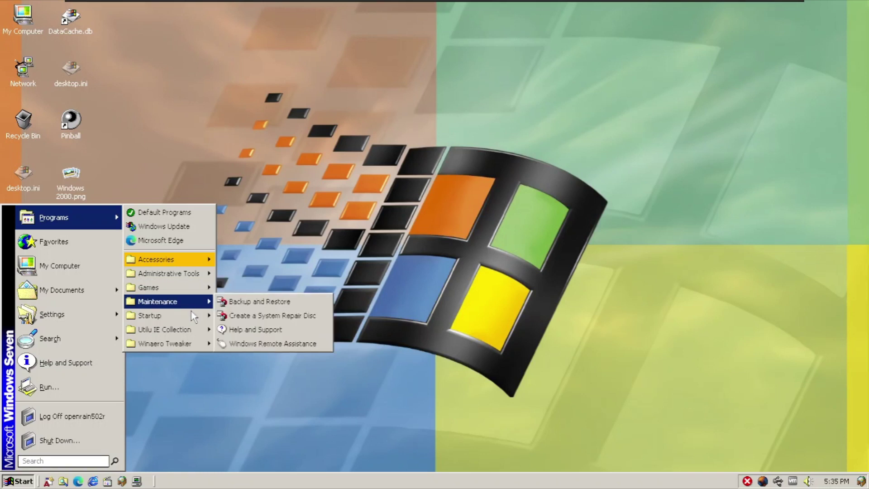
mouse_move(186, 335)
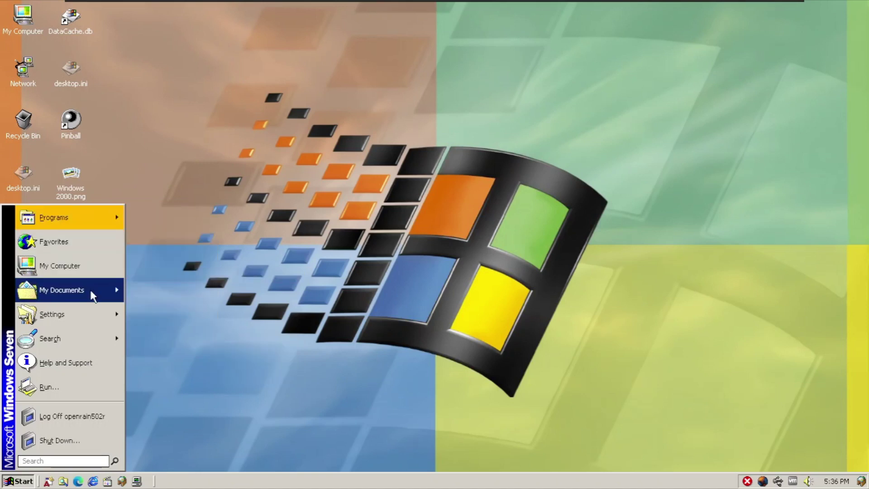
Look through the Start menu's Settings and Search submenus, and close the Start menu
mouse_move(90, 321)
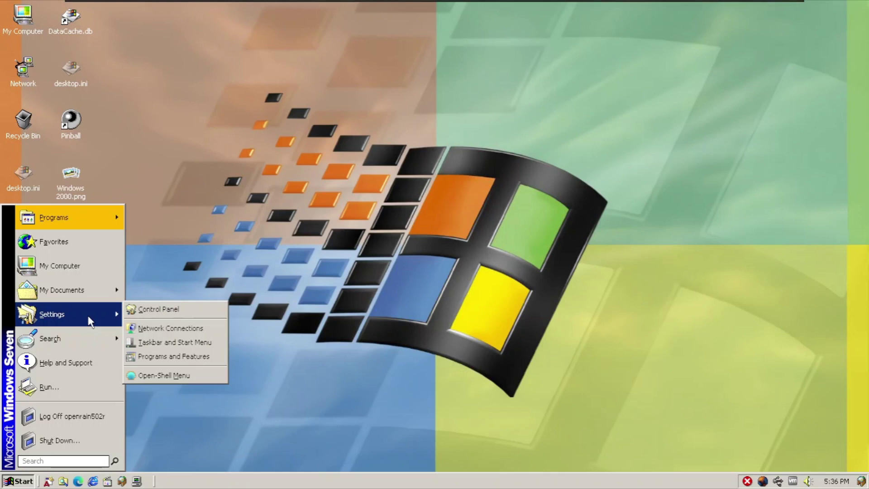
mouse_move(87, 342)
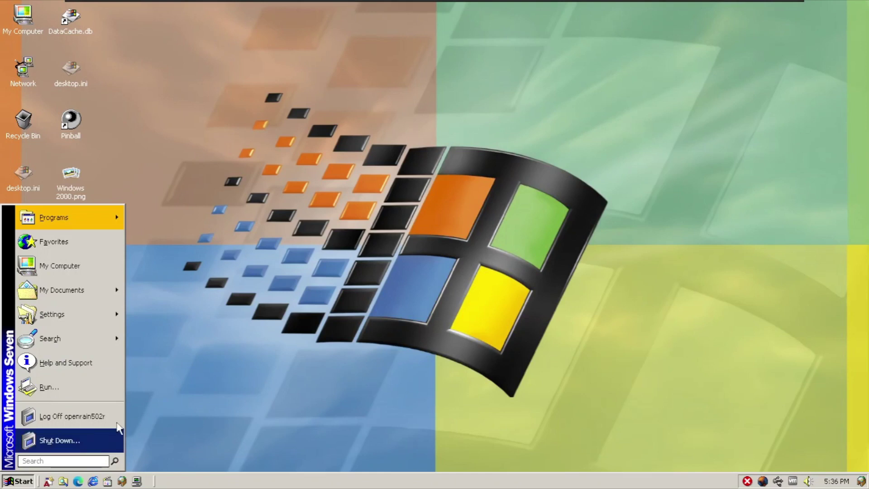
click(240, 334)
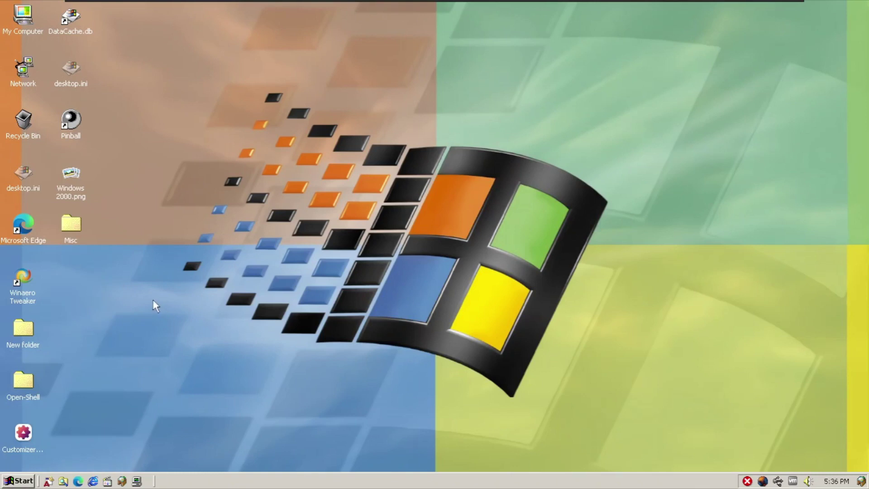
Run winver to view the About Windows version information, and dismiss the dialog
key(super+r)
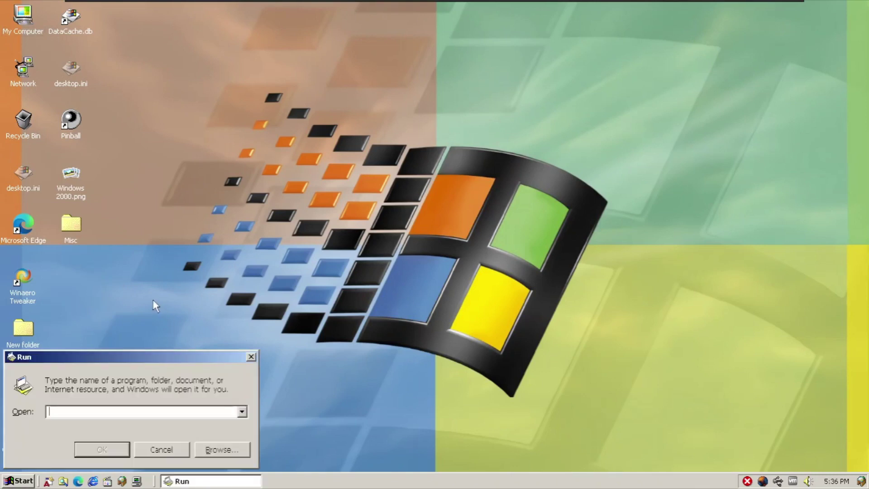
text(winver)
key(Return)
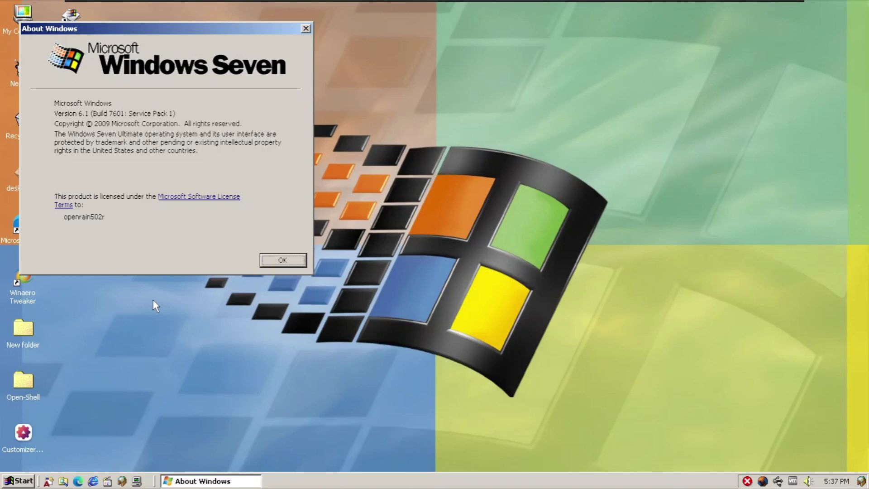
key(Return)
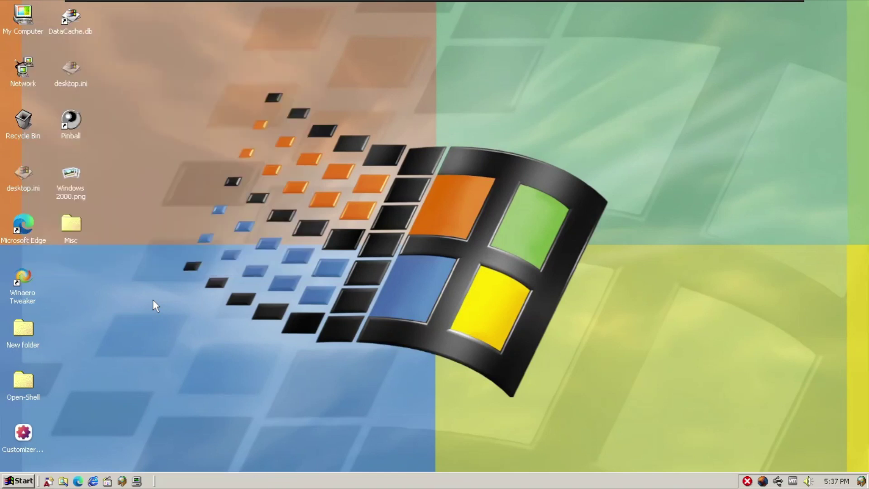
Launch Character Map from the System Tools in Accessories and move its window to the desktop's upper-right area
key(super)
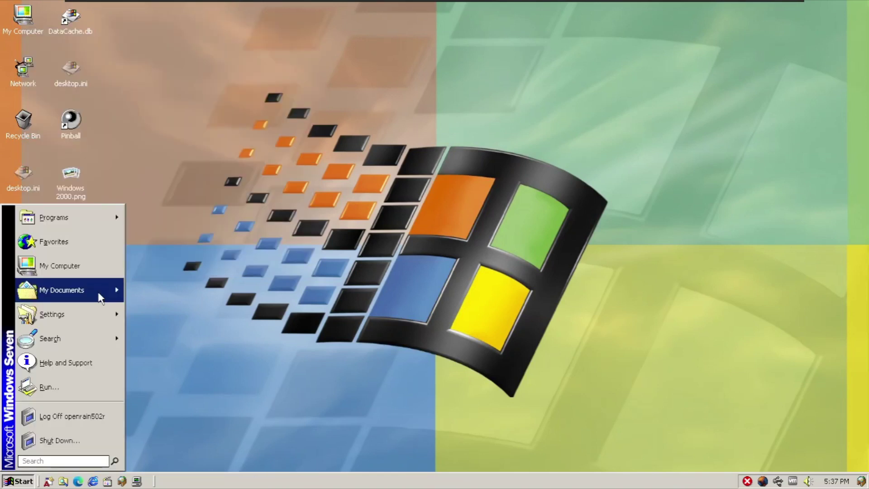
mouse_move(100, 295)
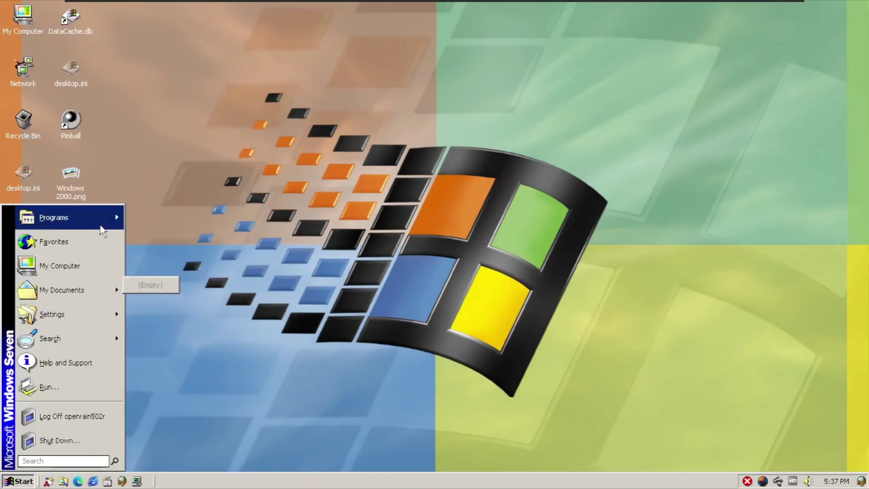
mouse_move(101, 225)
mouse_move(164, 261)
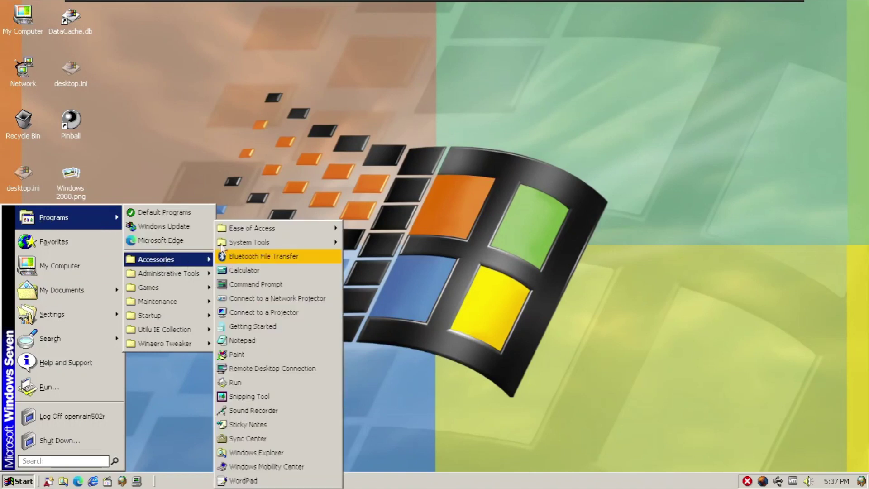
mouse_move(272, 232)
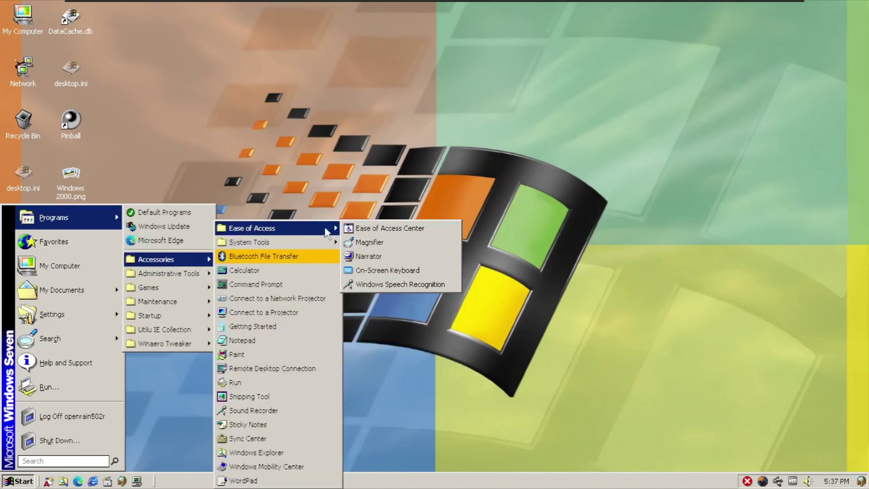
mouse_move(317, 237)
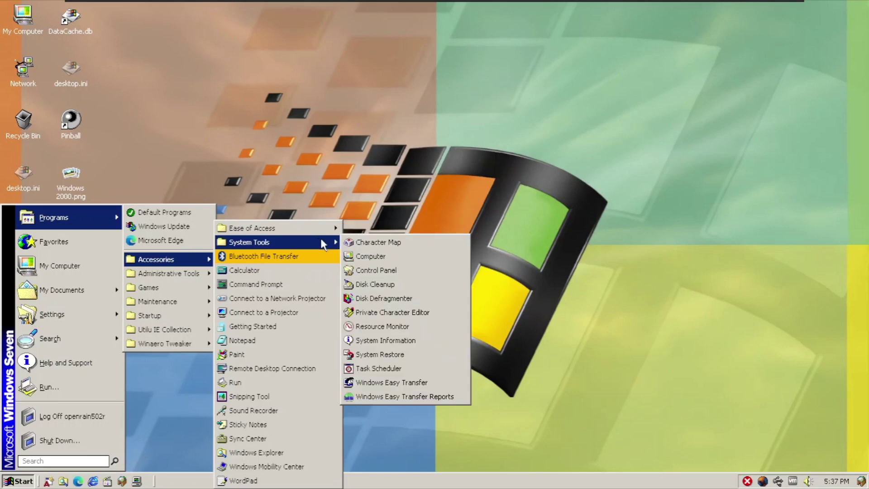
click(351, 244)
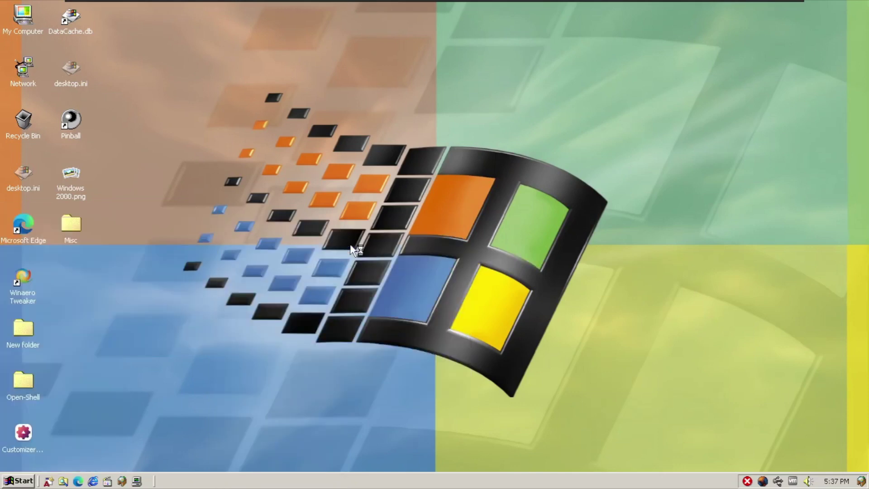
drag(179, 55, 701, 24)
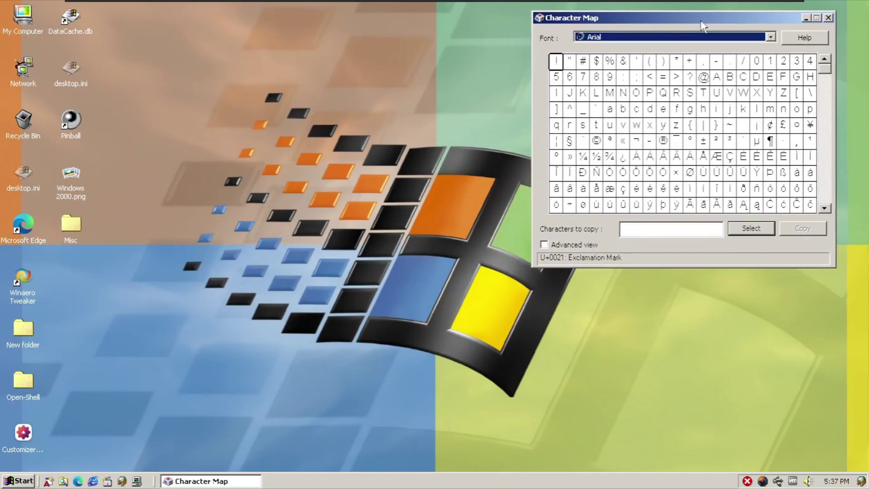
Launch Paint from Accessories, dismiss its registry warning, and move its window slightly down and to the right
click(21, 481)
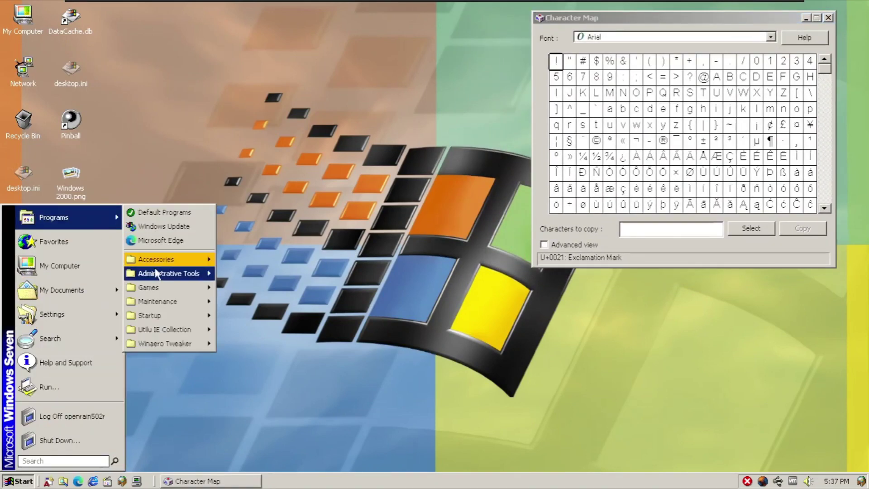
mouse_move(156, 263)
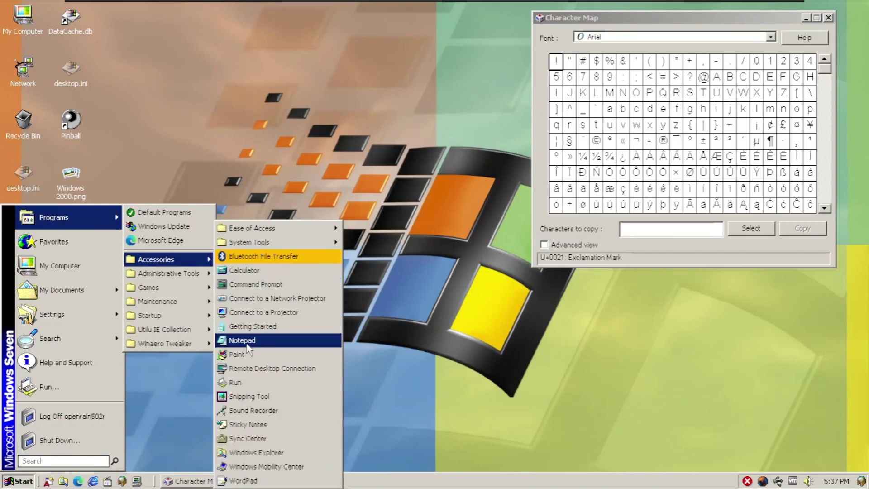
click(236, 355)
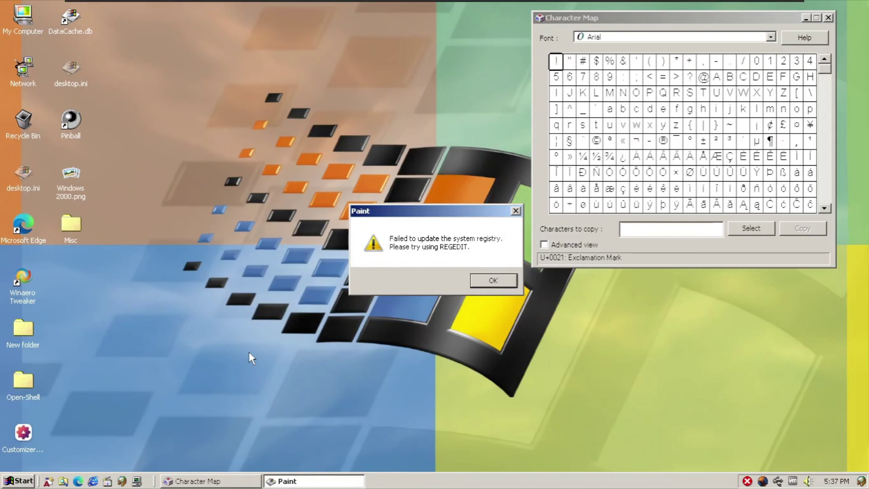
key(Return)
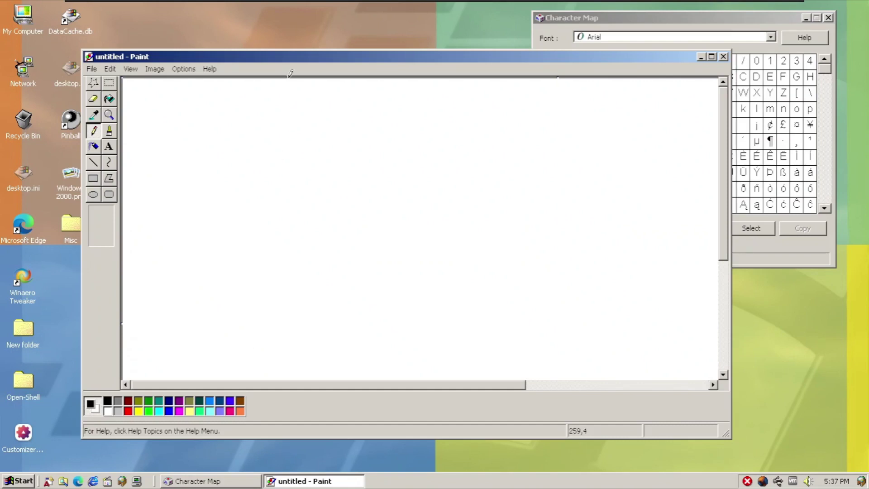
mouse_move(299, 63)
mouse_down()
mouse_move(345, 68)
mouse_move(343, 81)
mouse_up()
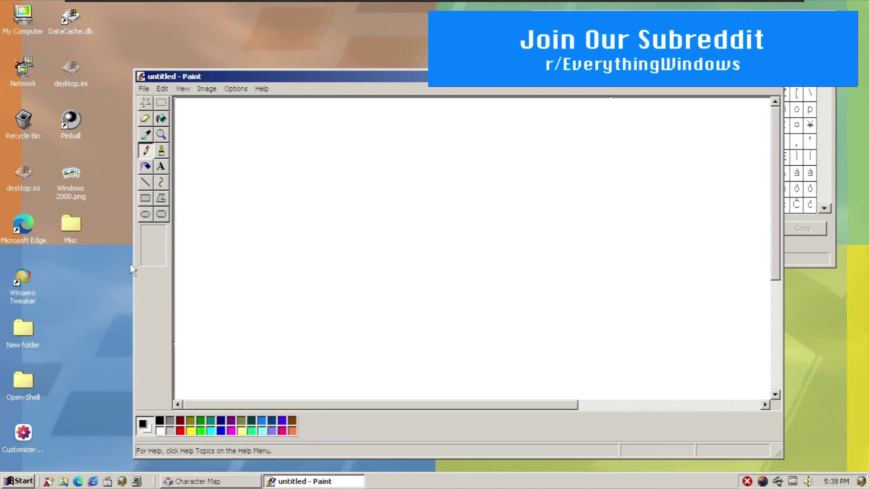
Try to launch WordPad from Accessories, and toggle the desktop view to hide and restore the open windows
click(20, 482)
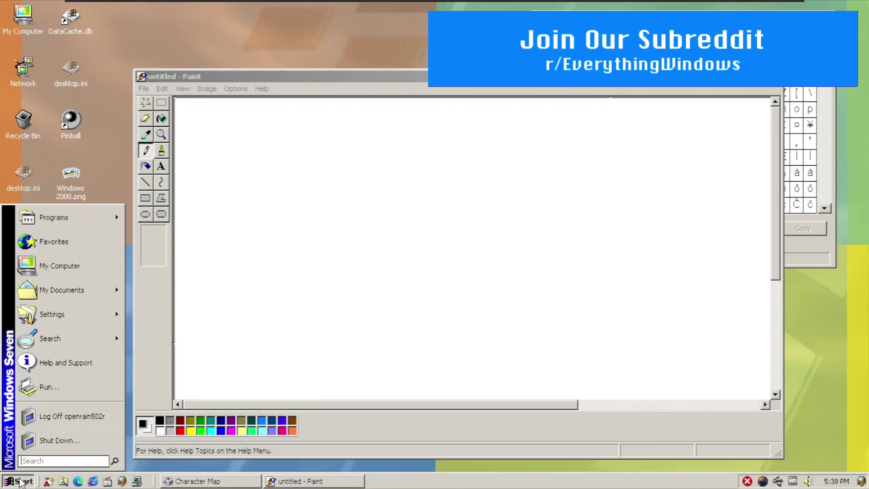
mouse_move(90, 217)
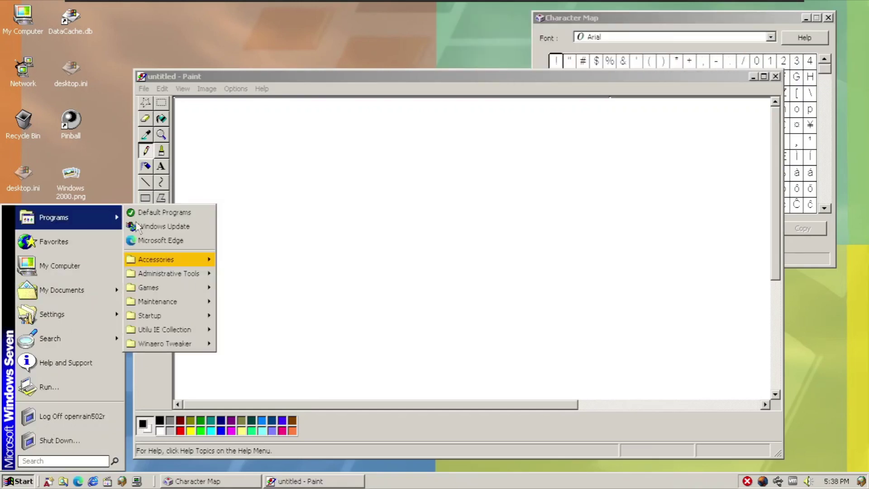
mouse_move(171, 263)
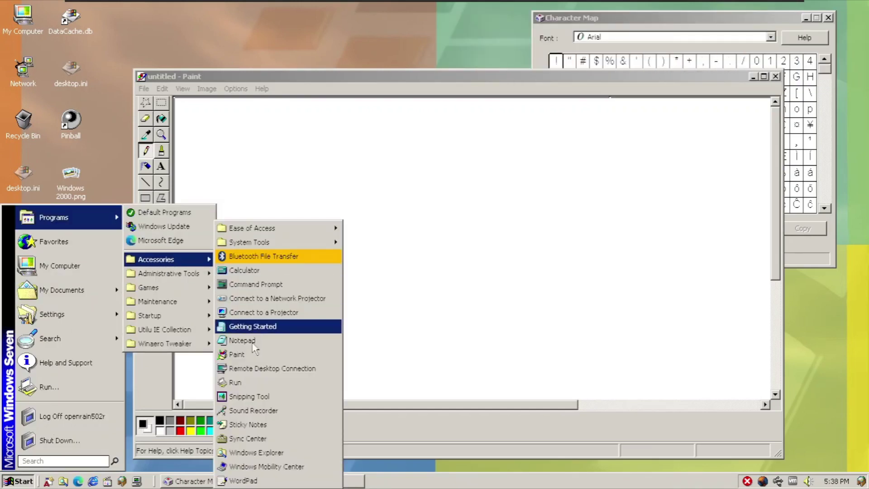
click(248, 482)
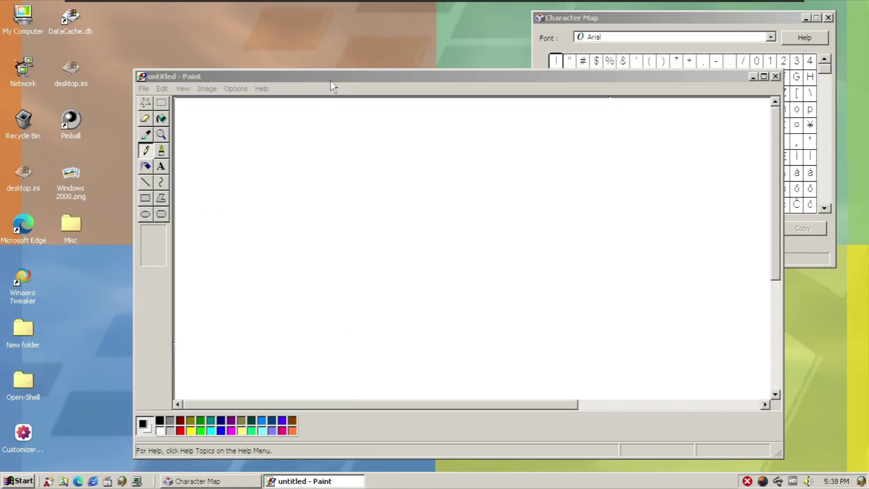
key(super+d)
key(super+d)
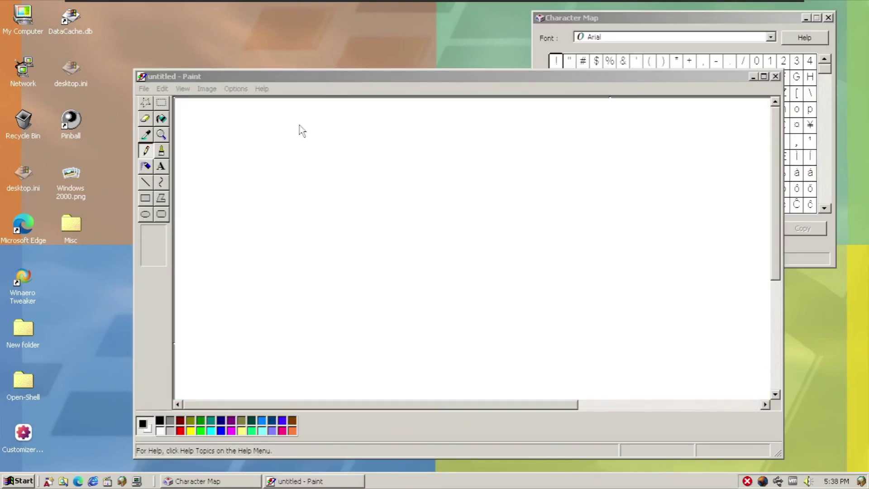
Launch the Snipping Tool from the Accessories programs
key(super)
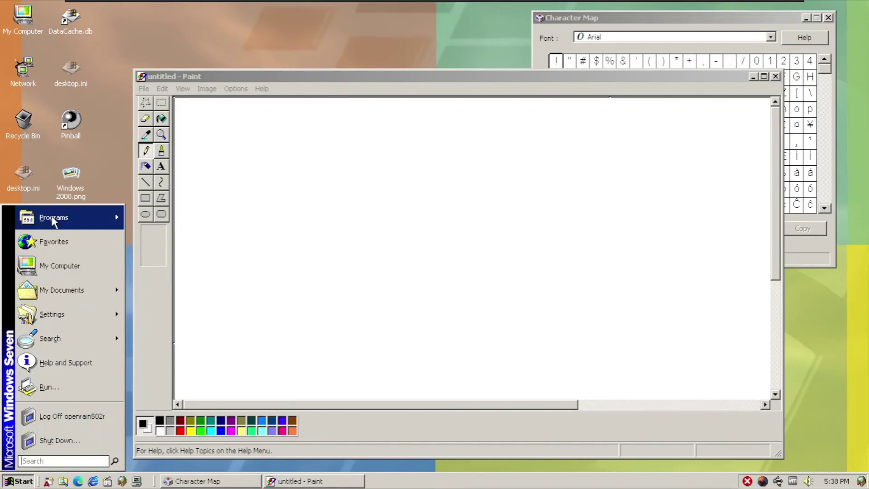
mouse_move(52, 216)
mouse_move(156, 259)
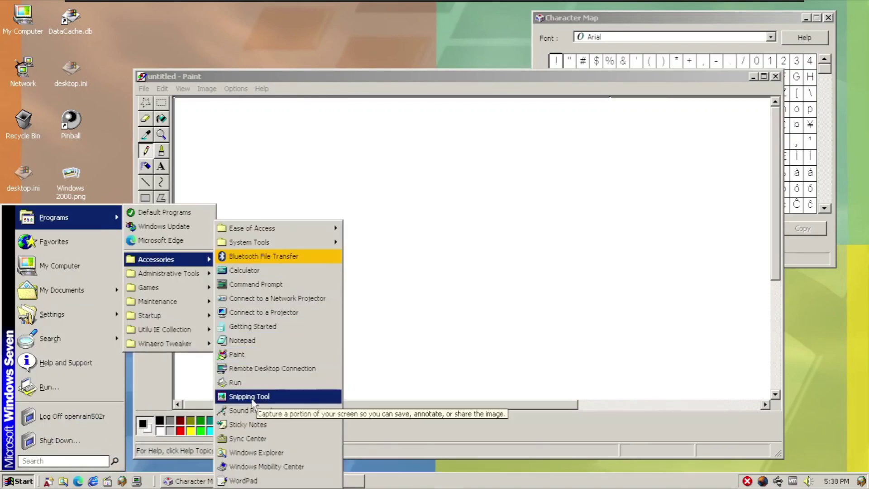
click(253, 398)
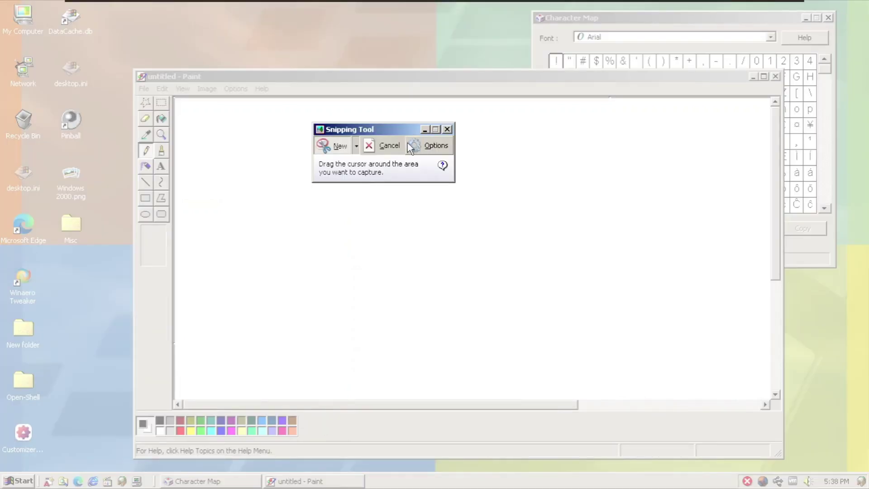
Cancel the pending snip and move the Snipping Tool window up, clear of most of the Paint canvas
click(394, 143)
drag(383, 127, 418, 36)
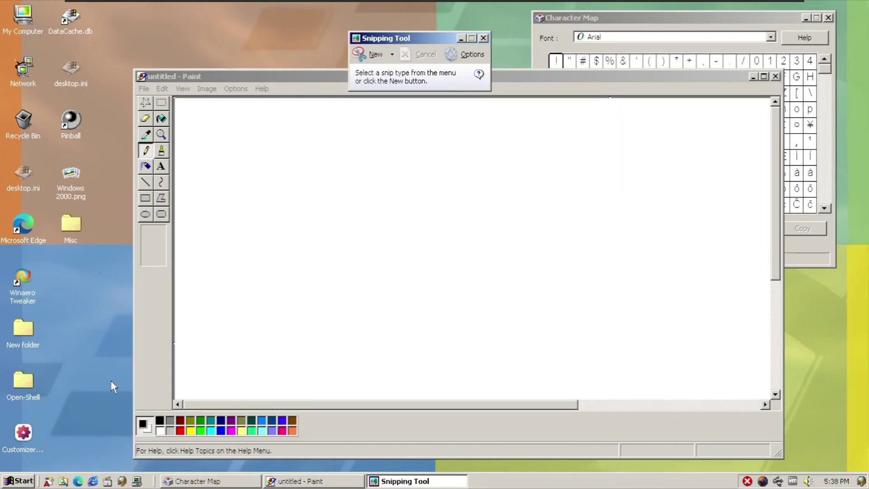
Launch Windows Explorer from the Accessories programs and move its Libraries window slightly up and to the left
key(super)
mouse_move(90, 224)
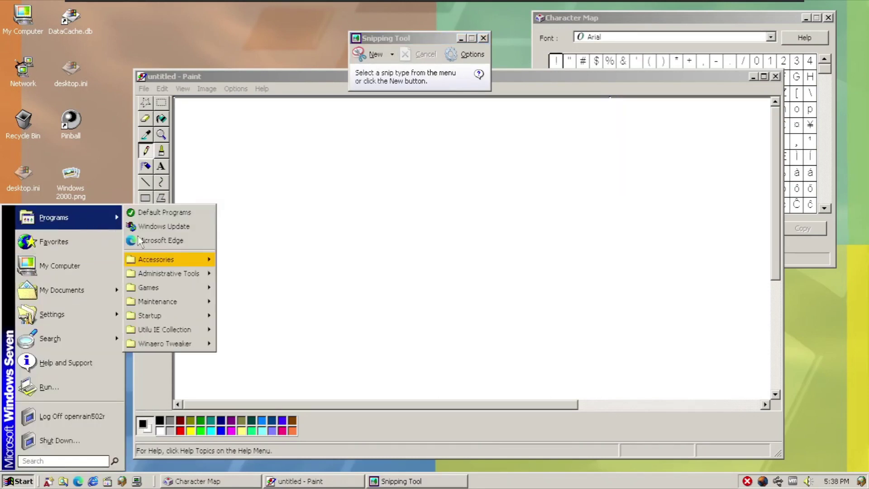
mouse_move(174, 260)
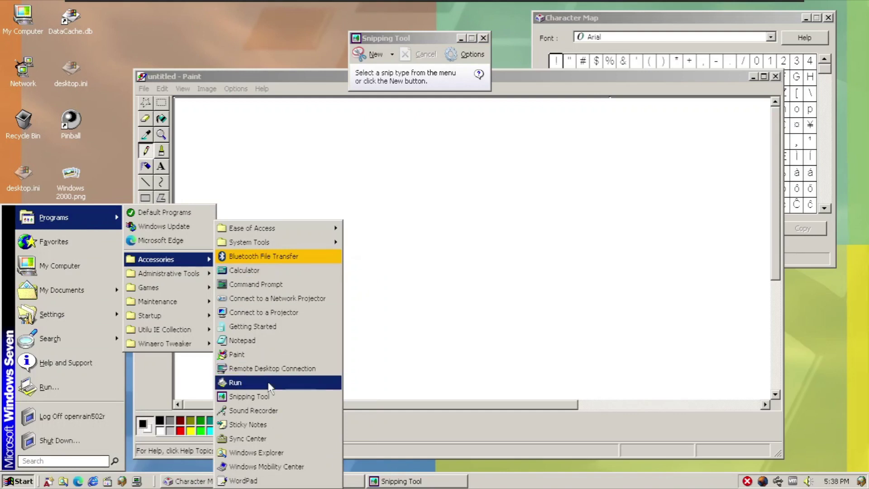
click(275, 453)
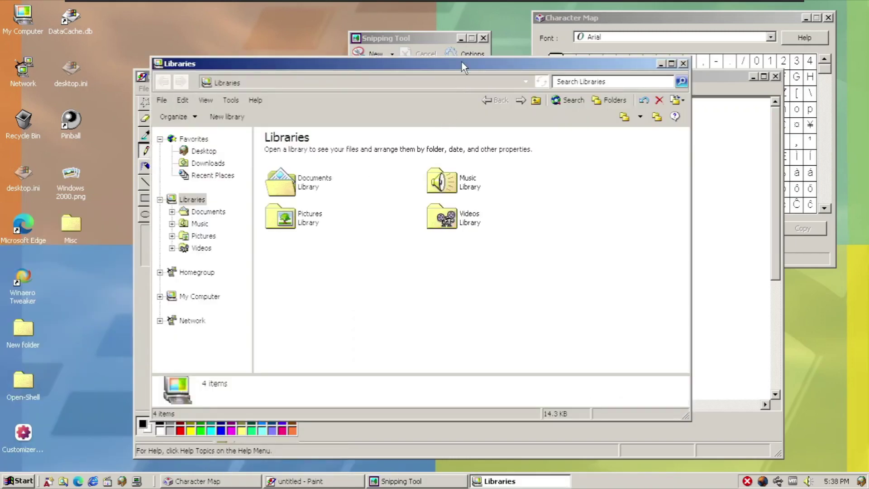
drag(463, 67, 399, 56)
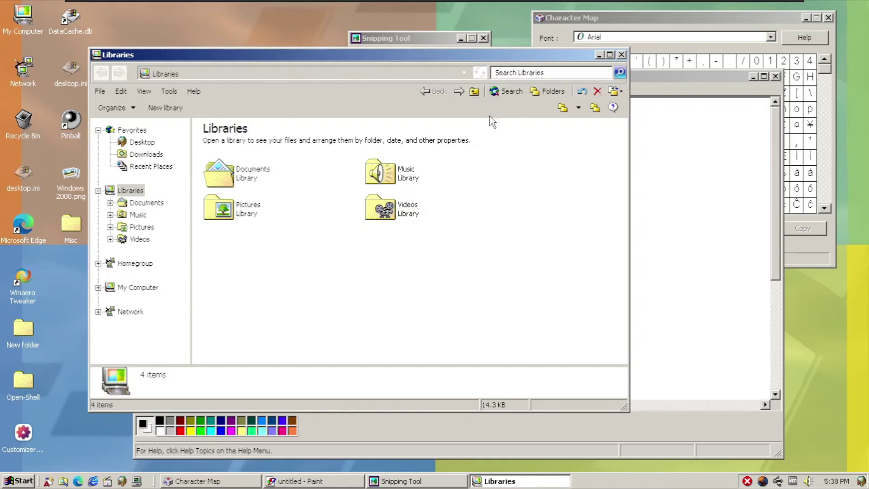
Switch the Libraries window to My Computer to view its drives, and minimize the window
click(197, 93)
click(227, 93)
click(137, 288)
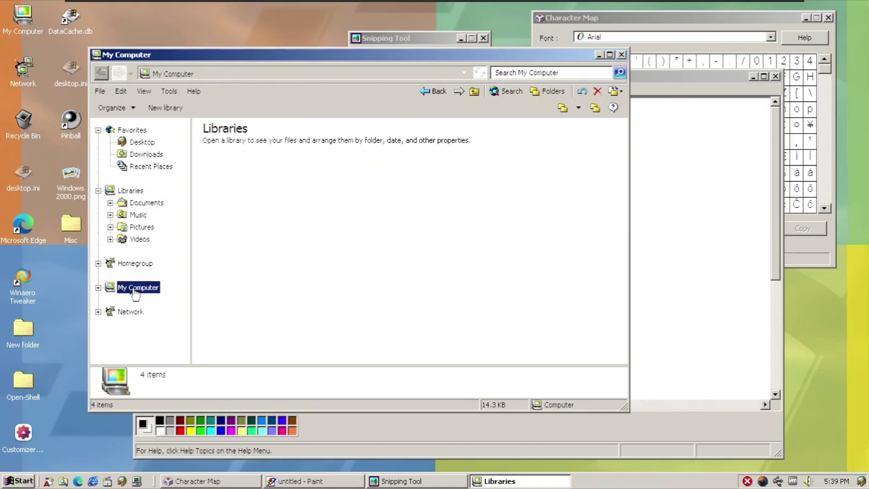
click(247, 309)
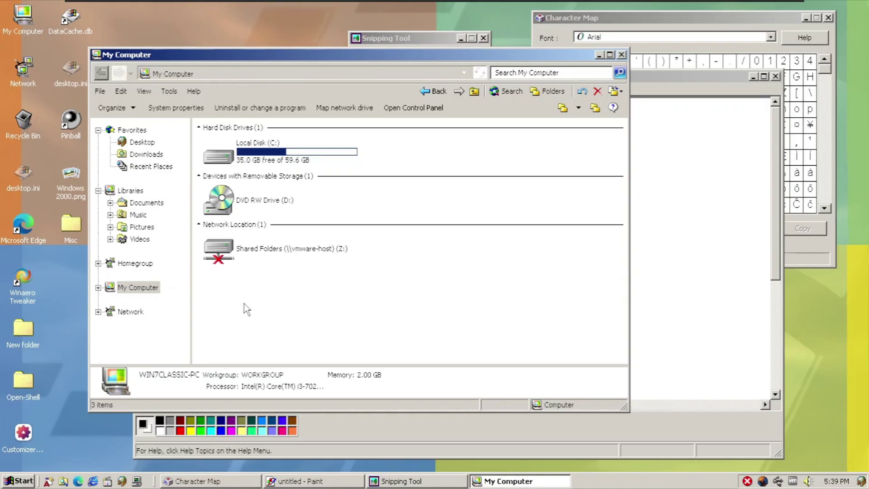
click(599, 55)
Launch Internet Explorer 5.55 from the Utilu IE Collection programs and allow IEXPLORE55.EXE to make changes to the computer
key(super)
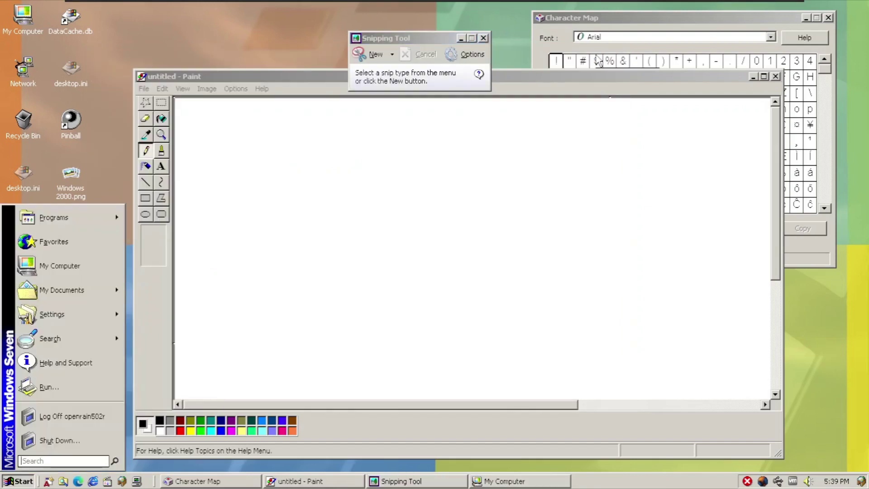
key(Escape)
key(super)
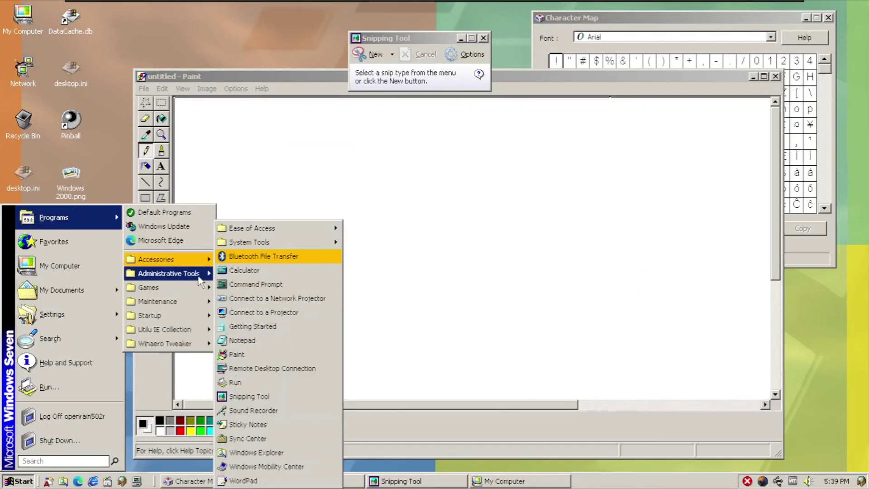
mouse_move(202, 281)
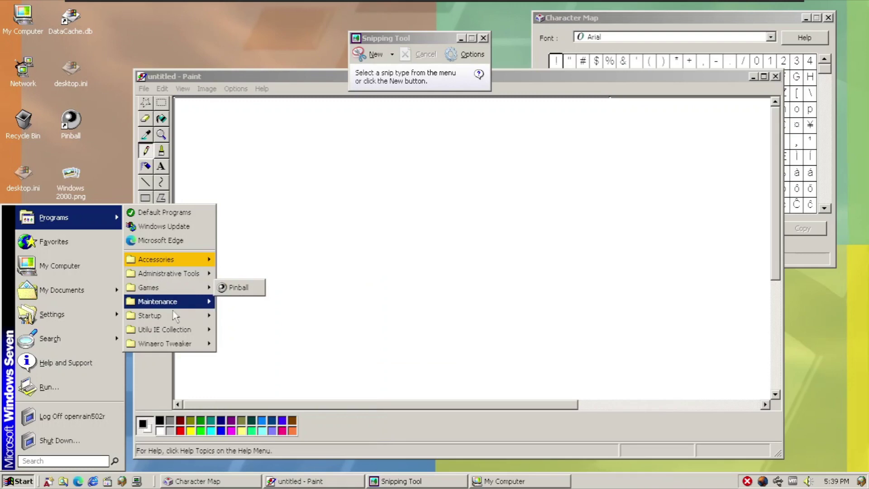
mouse_move(176, 333)
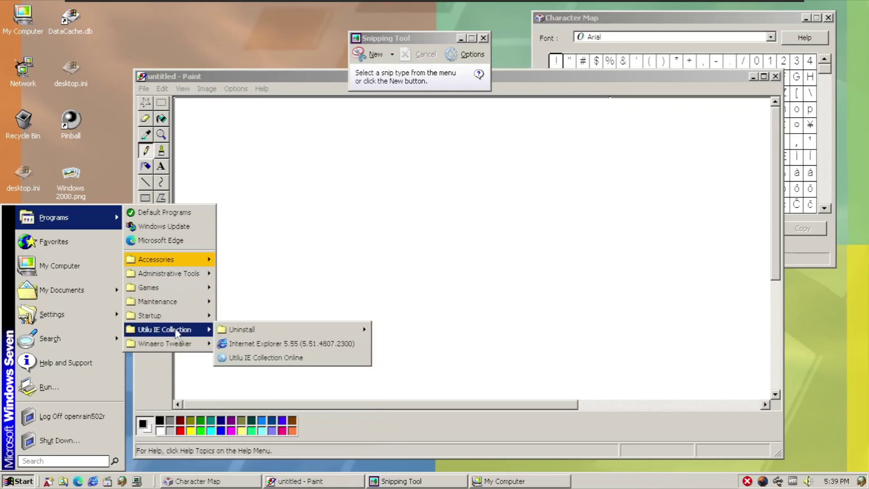
click(236, 344)
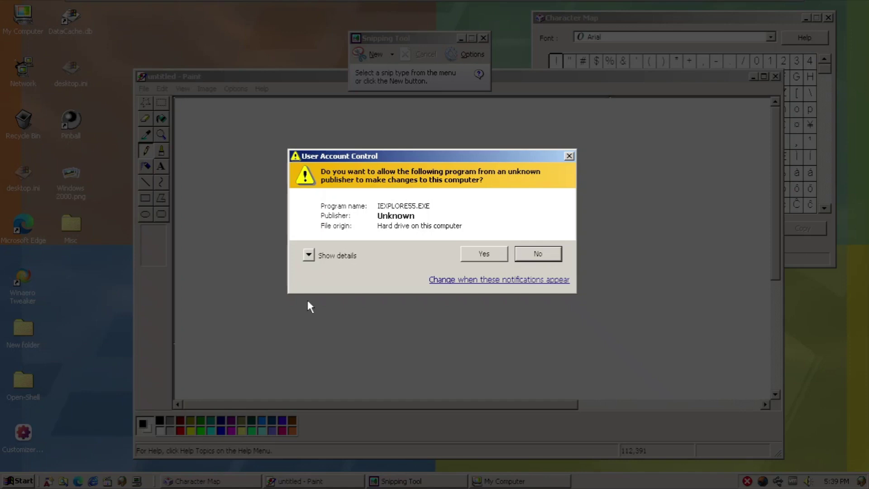
key(Left)
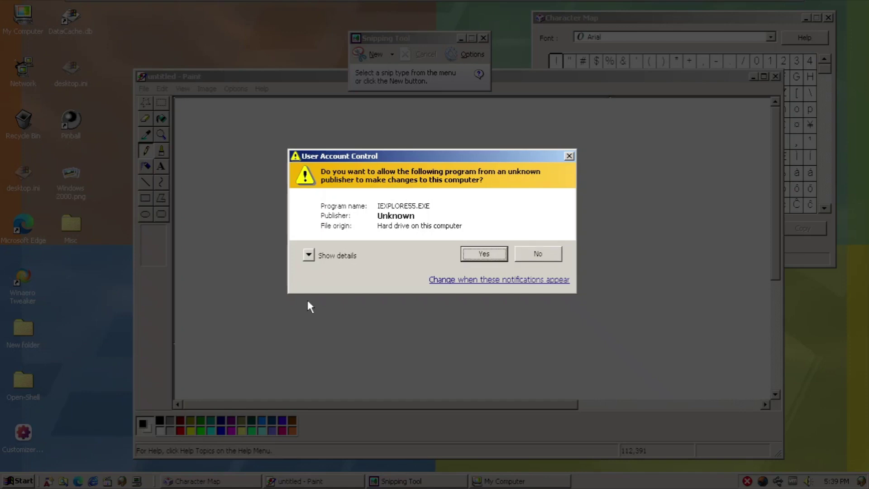
key(Return)
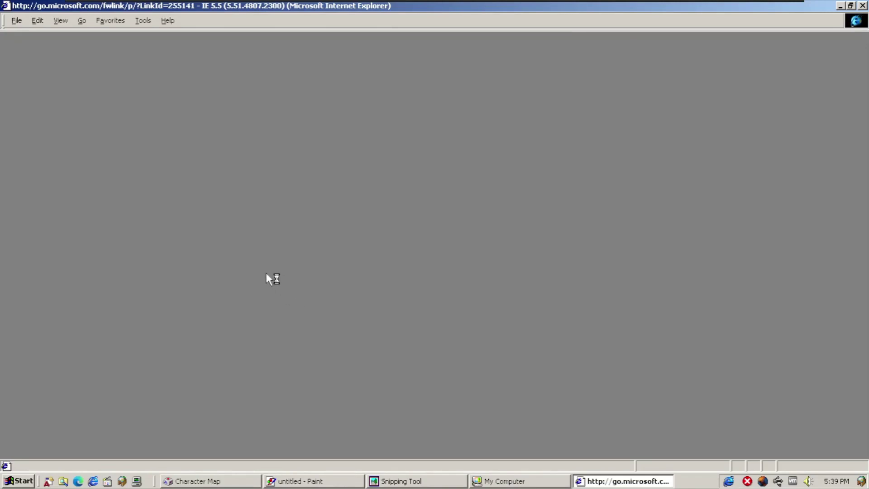
Restore the maximized Internet Explorer window to a smaller size, place it near the desktop's upper edge, and close the Snipping Tool
double_click(759, 7)
mouse_move(371, 44)
mouse_down()
mouse_move(694, 40)
mouse_move(595, 76)
mouse_up()
click(483, 38)
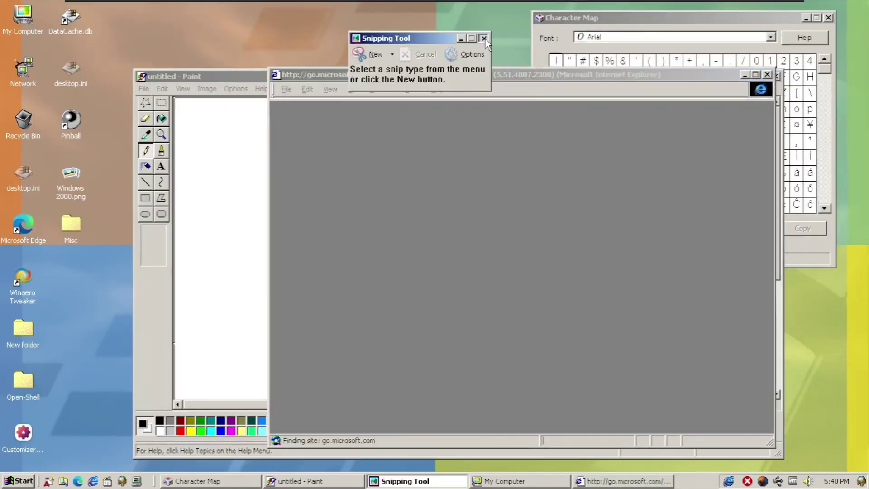
drag(507, 75, 488, 38)
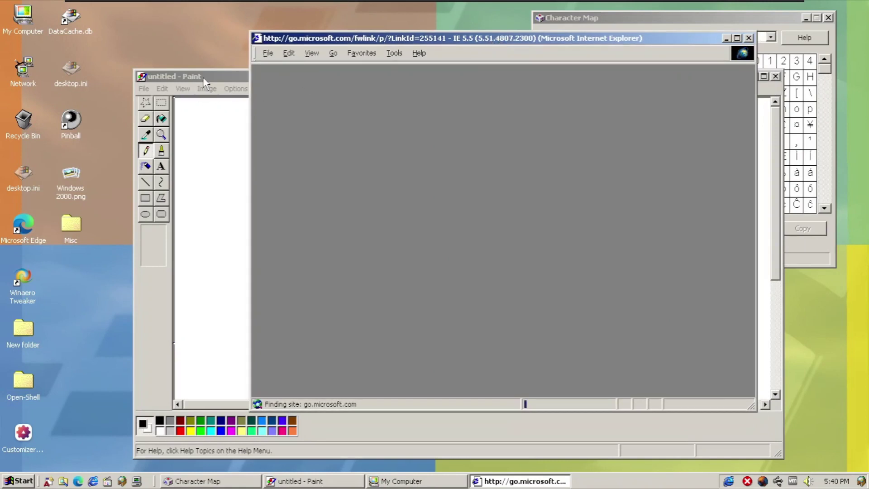
Close Character Map and move the Paint window to the right, partly away from the Internet Explorer window
drag(203, 78, 237, 84)
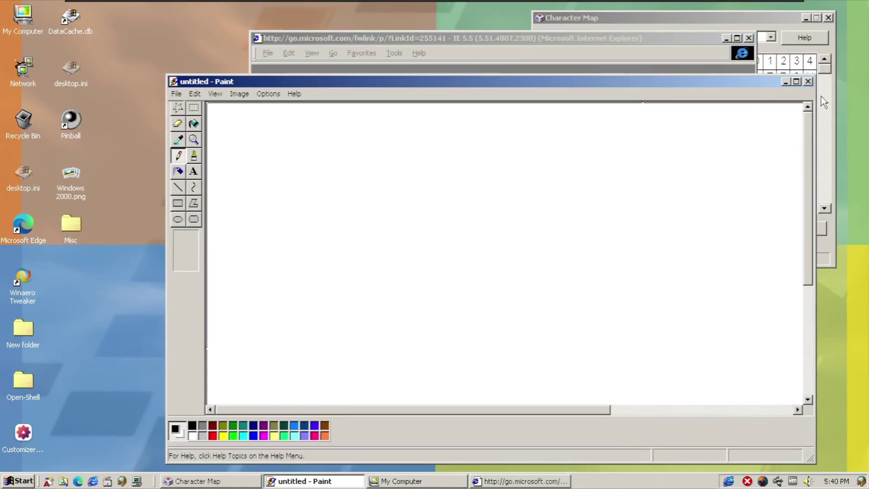
click(830, 18)
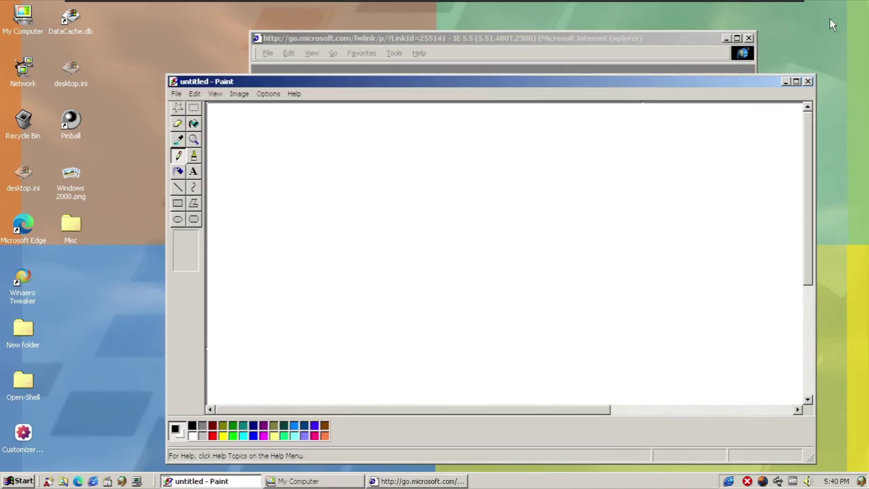
drag(484, 85, 530, 79)
Bring the Internet Explorer window to the front and dismiss its site error message
click(501, 44)
click(267, 53)
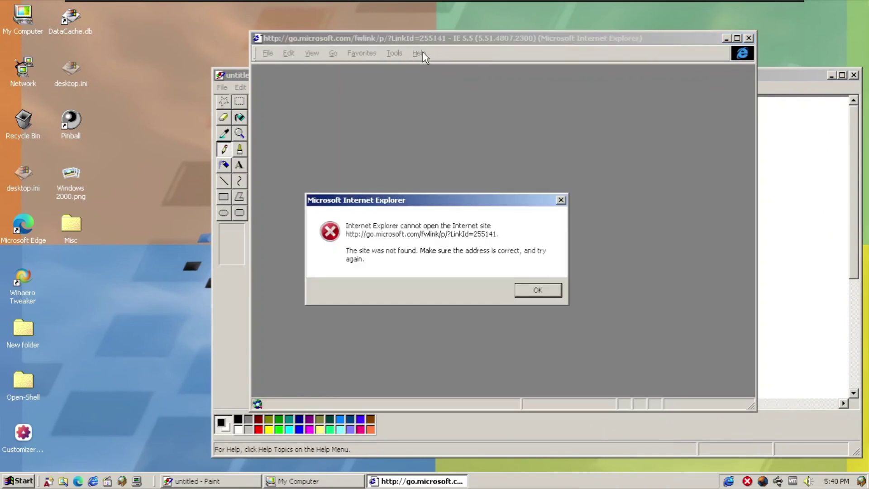
key(Return)
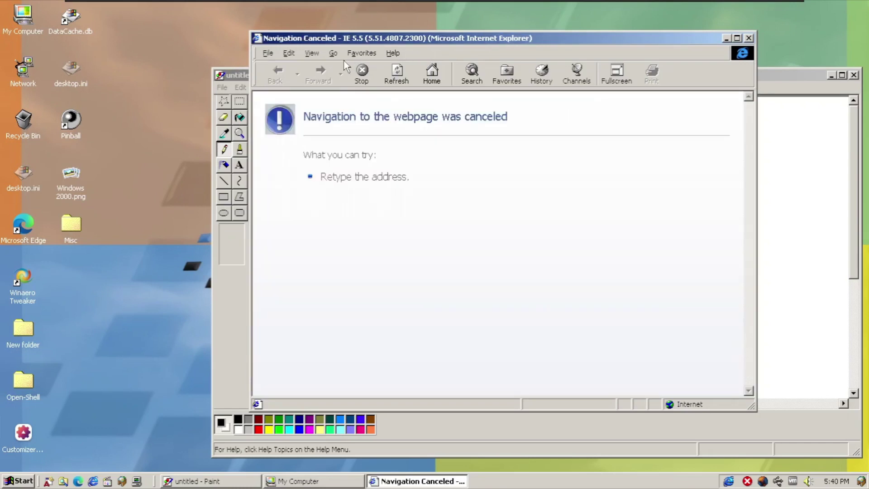
Look through Internet Explorer's File commands and try to toggle the Address Bar toolbar
click(268, 53)
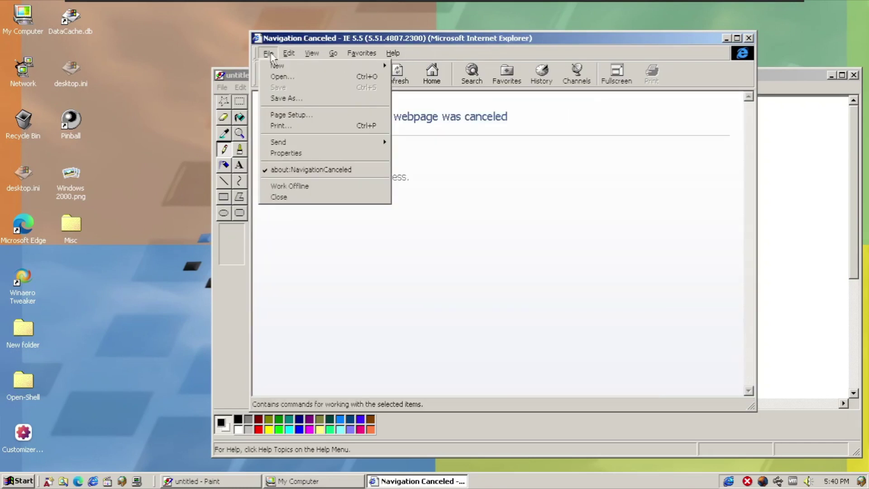
click(269, 54)
key(Down)
mouse_move(294, 56)
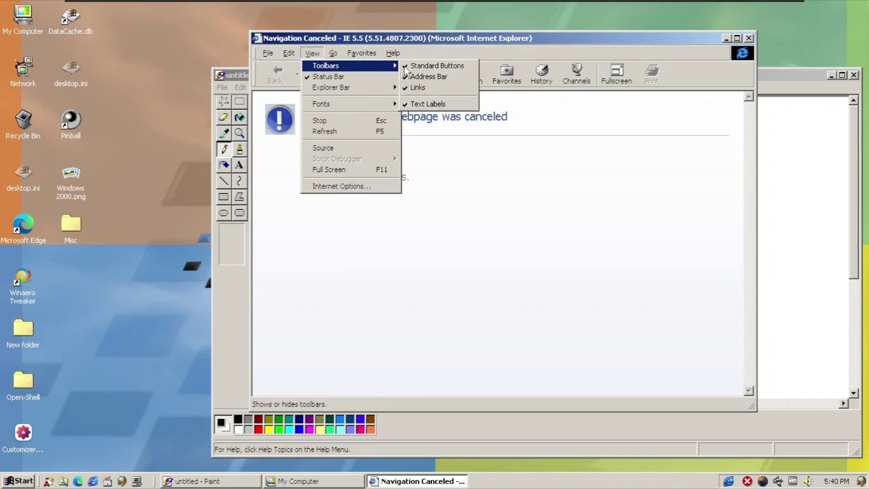
click(428, 77)
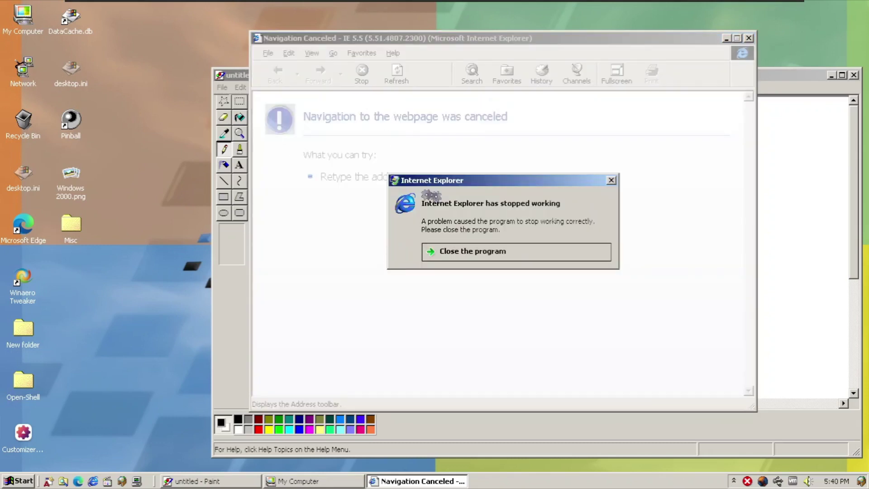
Close the crashed Internet Explorer along with its internal error message, and move the Paint window up
click(458, 252)
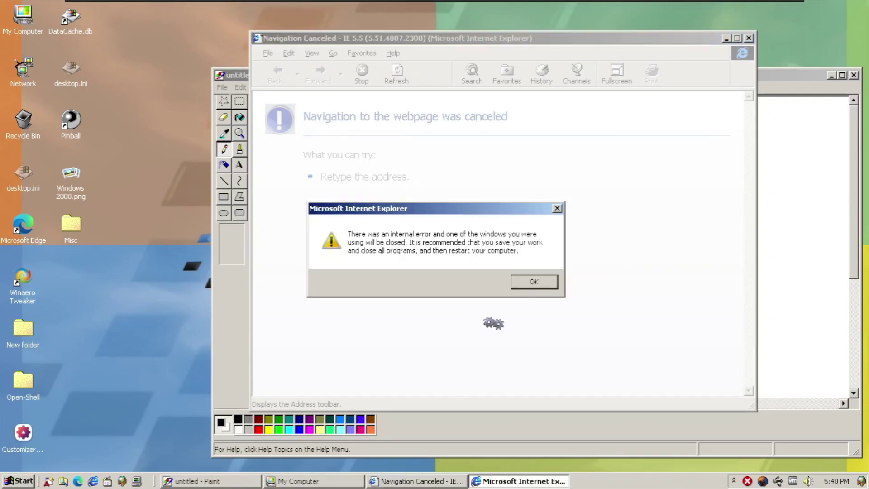
click(537, 284)
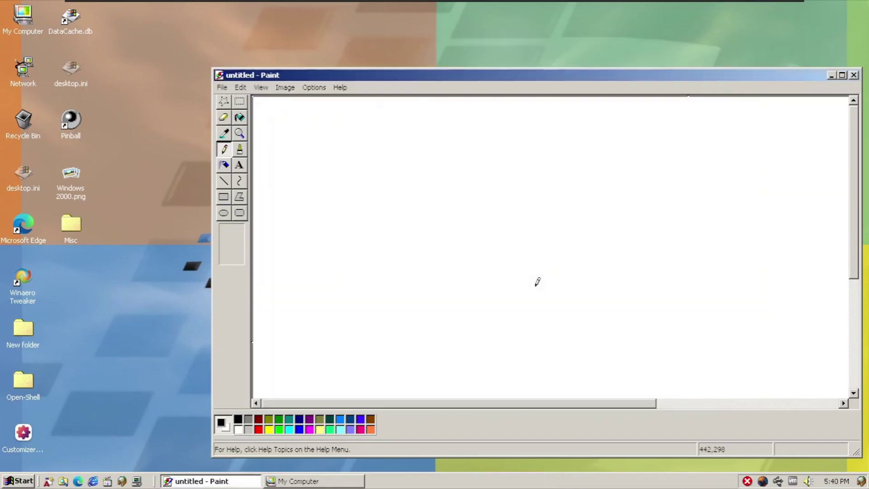
drag(324, 76, 319, 40)
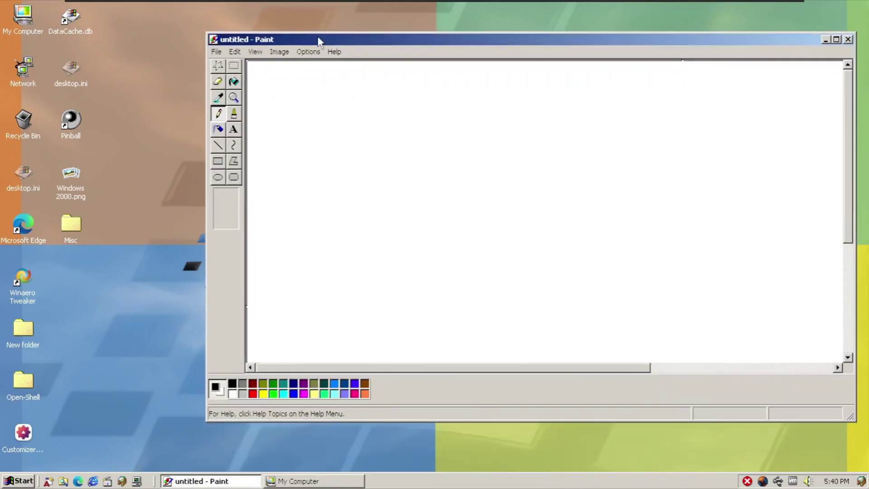
click(153, 146)
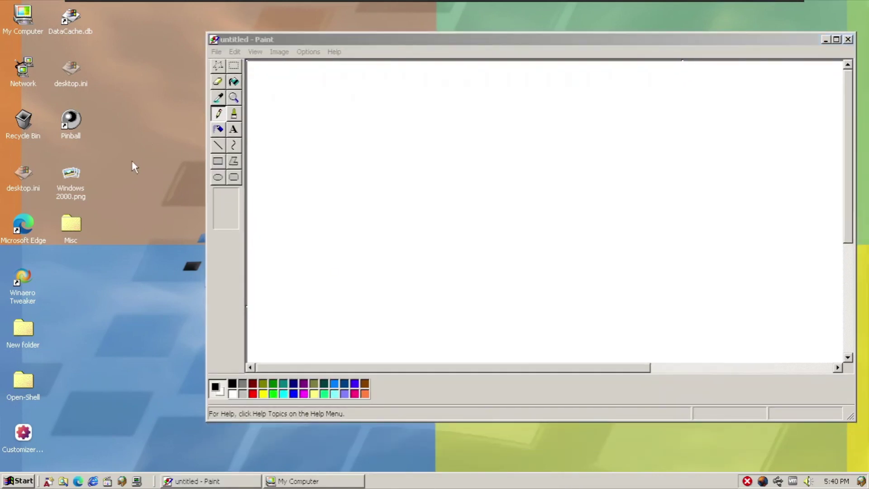
Launch Microsoft Edge from the desktop, dismiss the Restore pages prompt, and open the About Microsoft Edge page
double_click(29, 216)
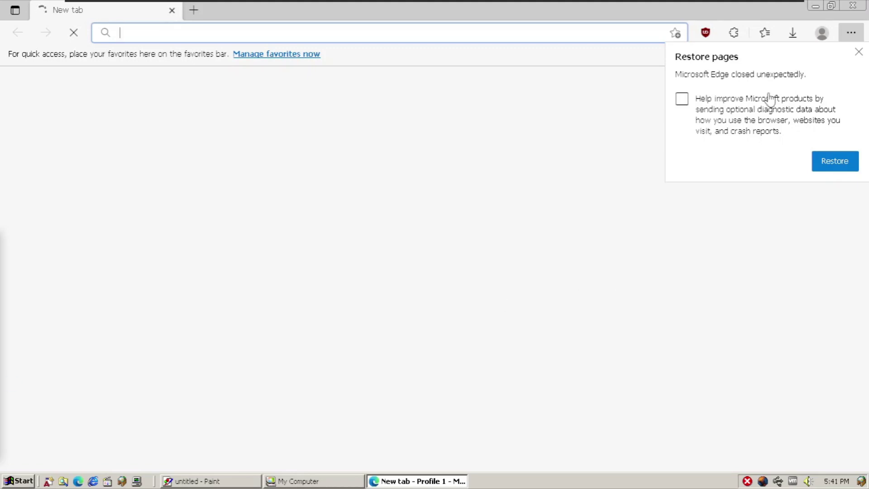
click(860, 52)
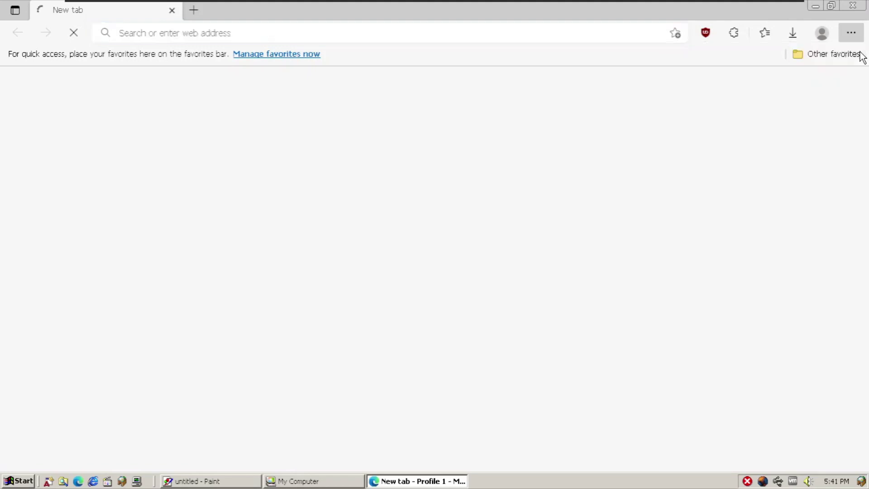
click(851, 33)
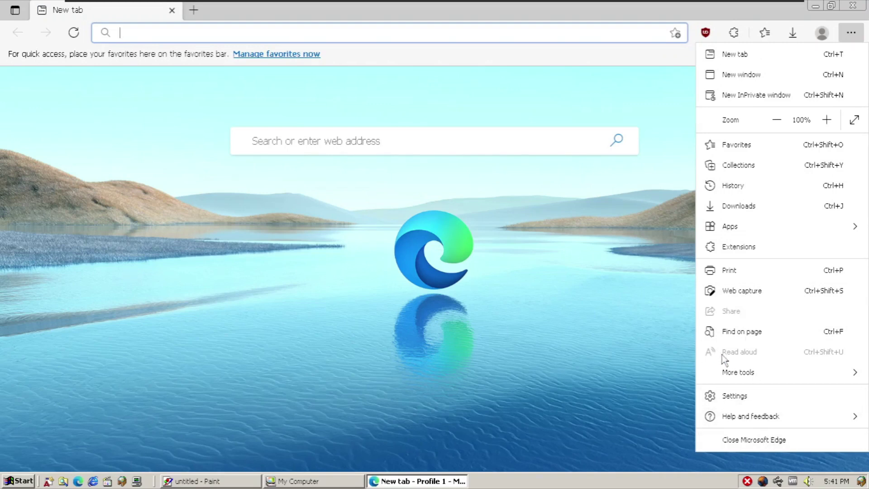
mouse_move(736, 375)
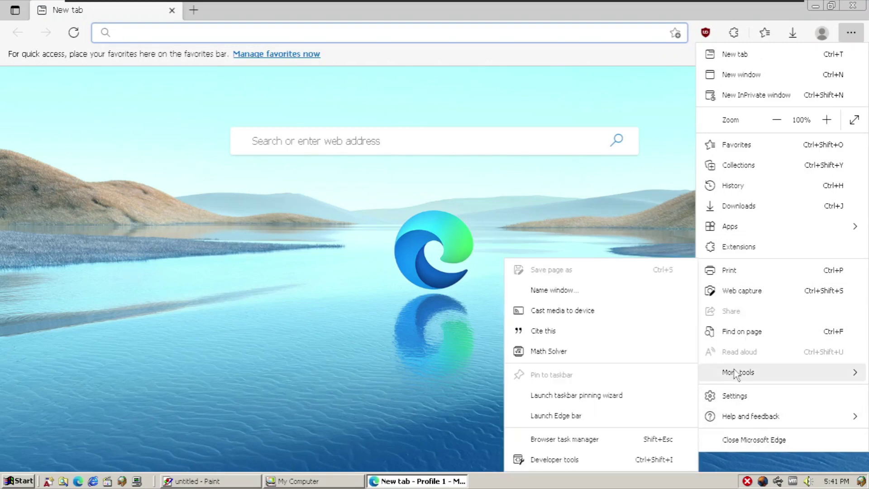
mouse_move(743, 417)
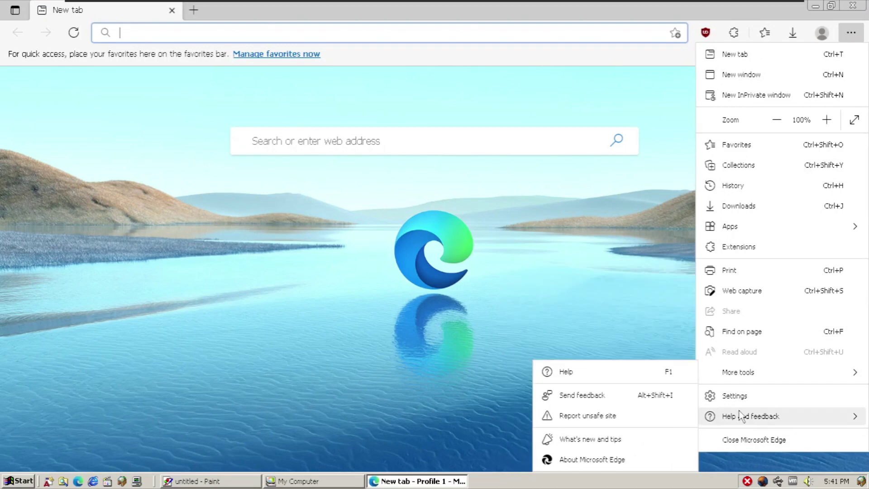
click(586, 460)
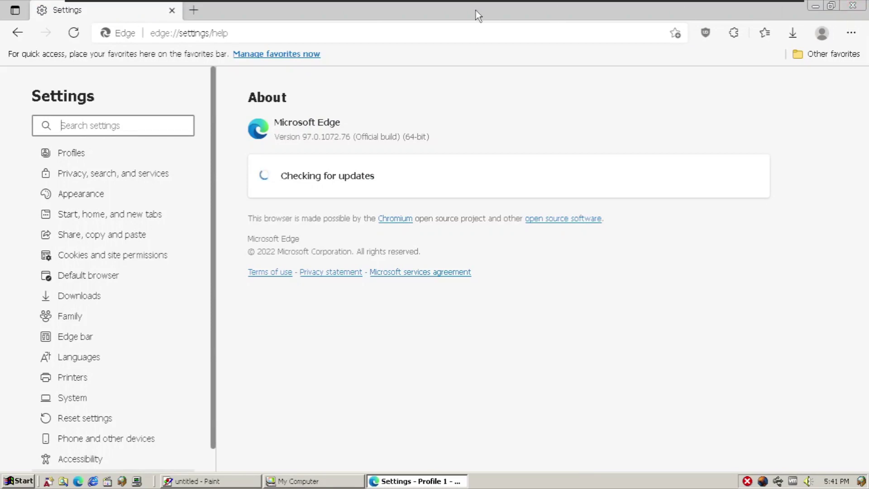
Go to youtube.com/Ewinds/videos in the current tab and close the browser window
click(477, 33)
text(youtube.com)
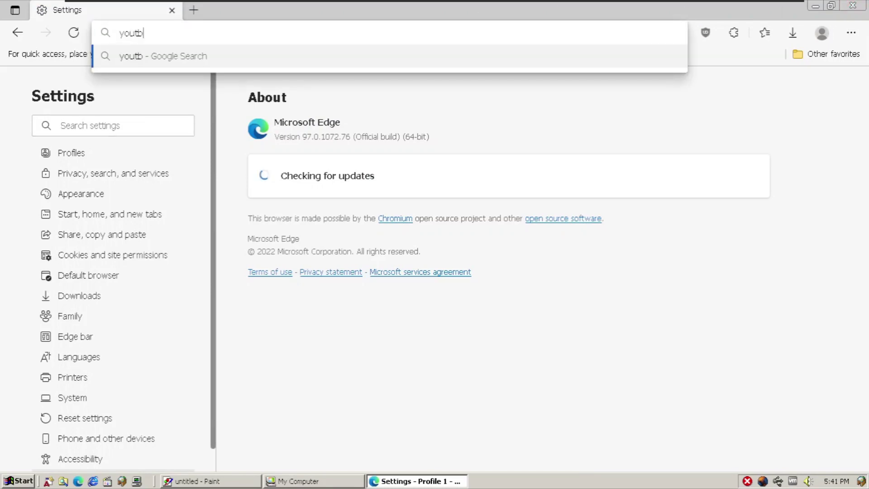
text(/)
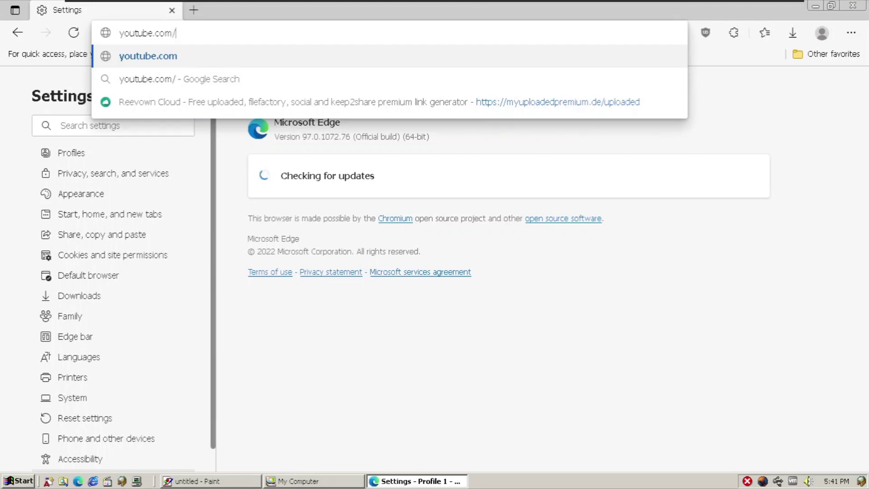
text(Ewinds/)
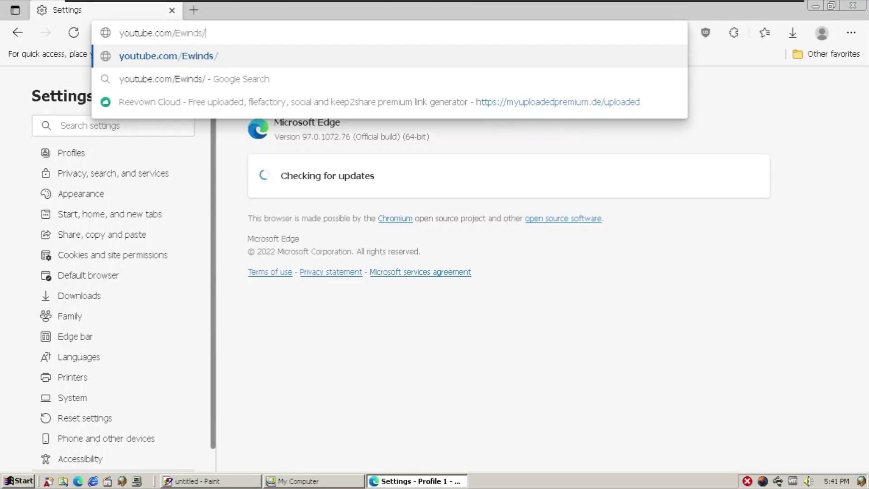
text(videos)
key(Return)
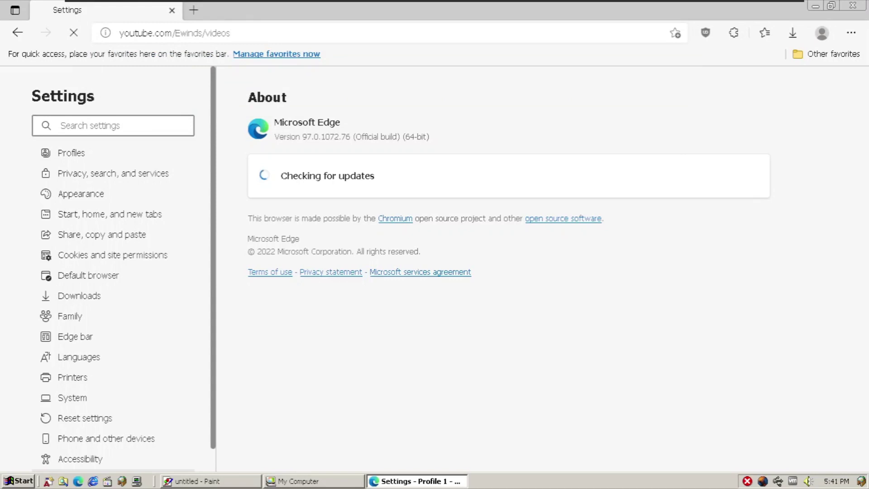
click(854, 6)
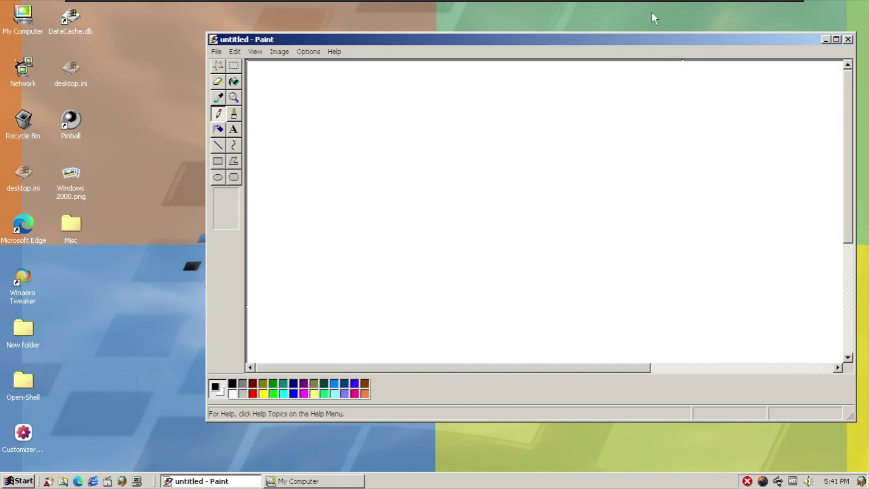
Open the desktop's Personalization settings and close the untitled Paint window covering them
click(654, 18)
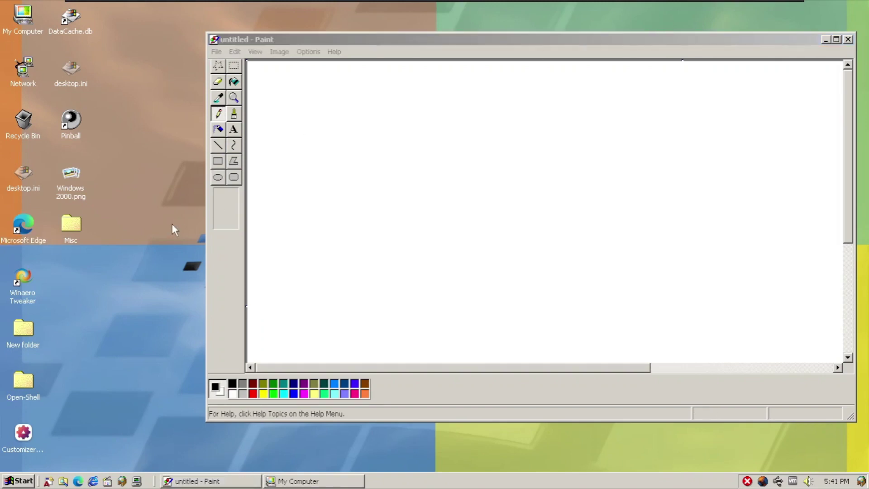
right_click(113, 300)
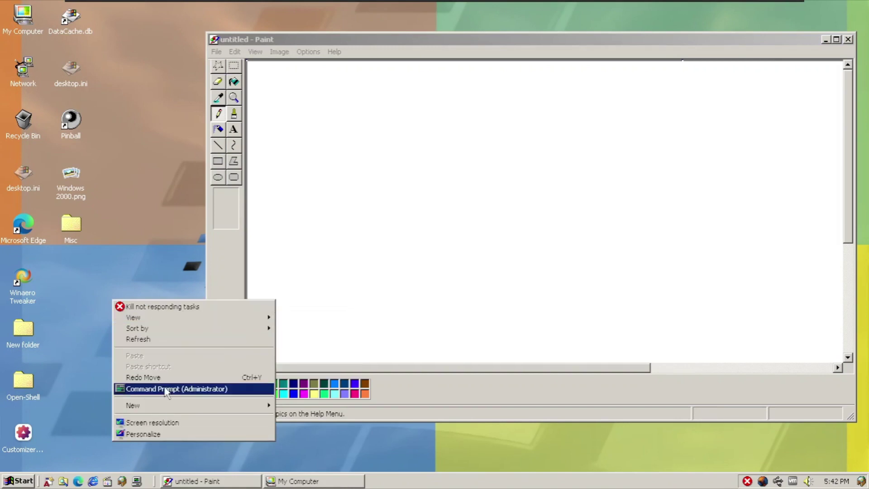
click(162, 436)
click(848, 41)
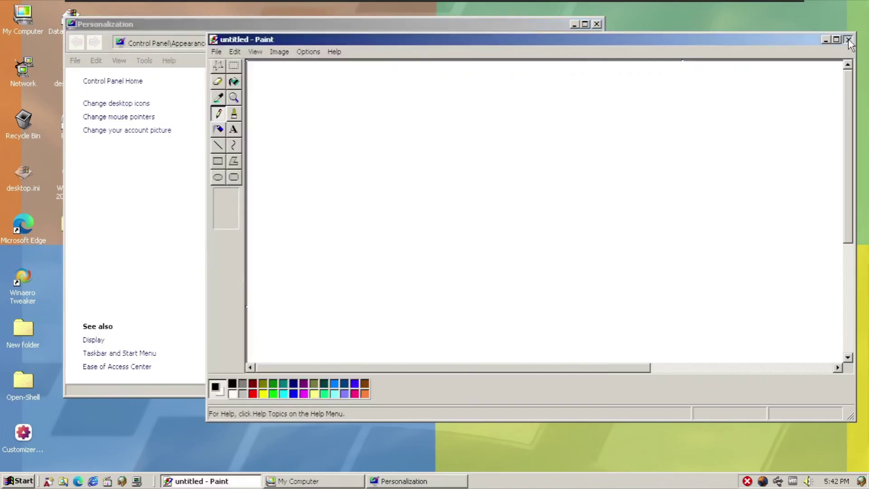
click(848, 40)
drag(459, 27, 545, 17)
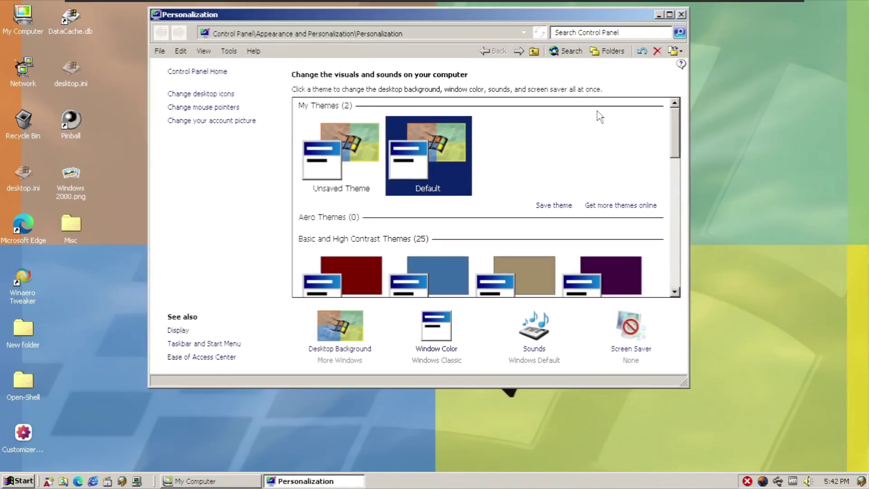
Look through the available desktop themes and the Desktop Background pictures in the 98 location
drag(682, 135, 675, 197)
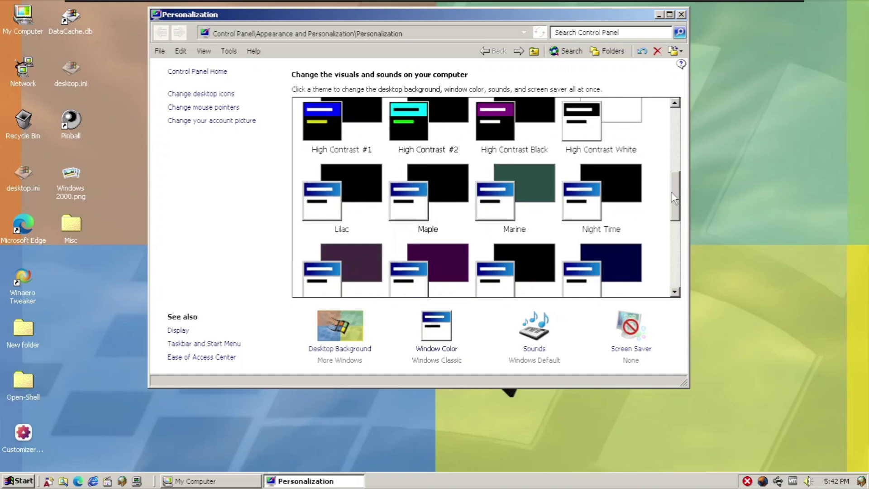
drag(675, 198, 677, 262)
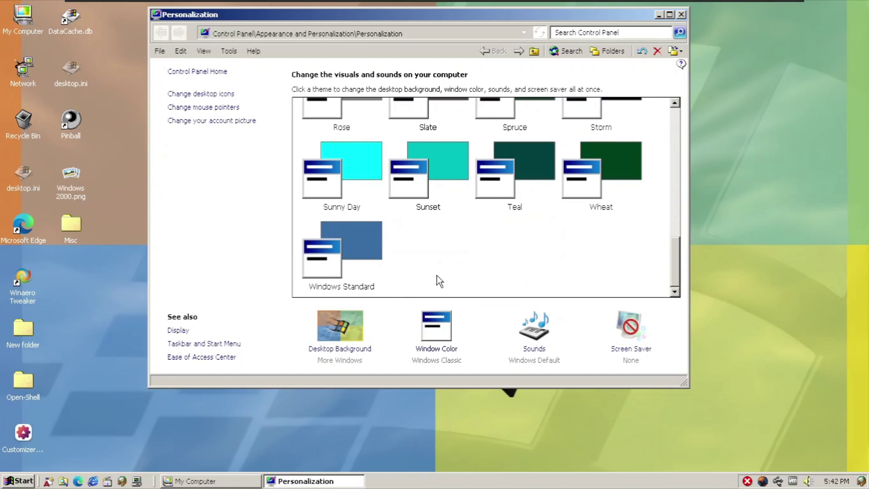
click(354, 356)
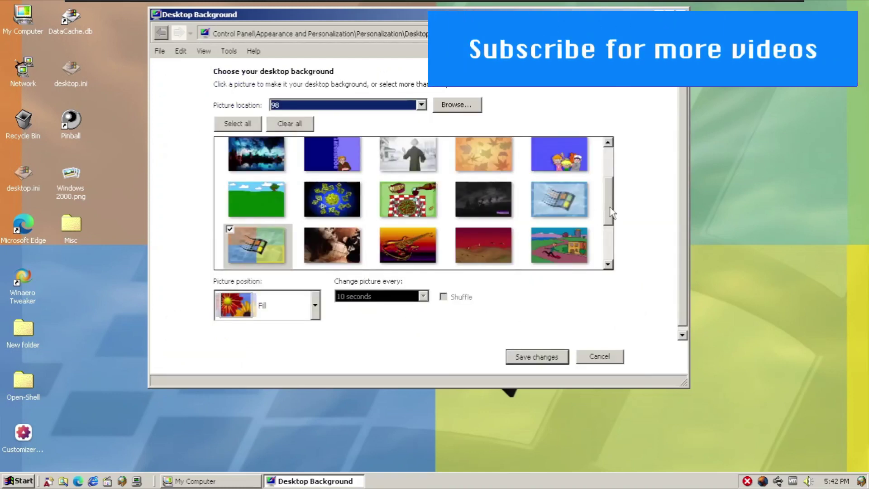
drag(612, 213, 611, 171)
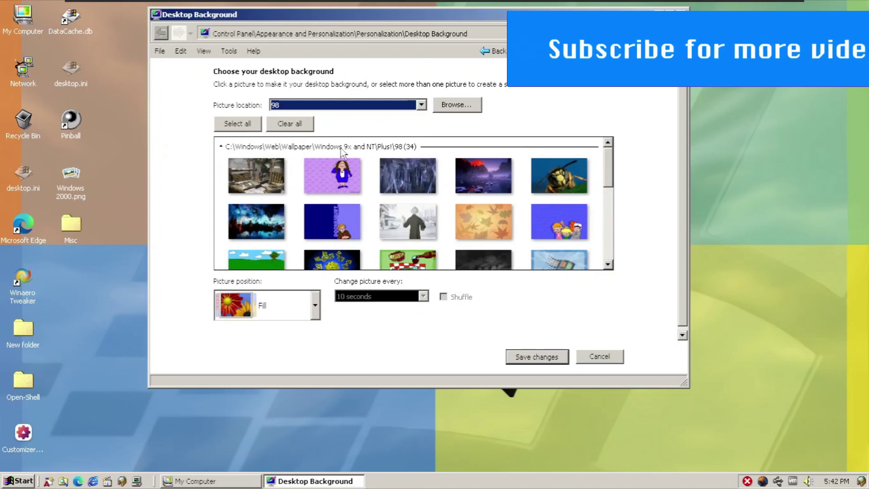
Switch the desktop background's picture location to 95 and look through its wallpapers
click(346, 105)
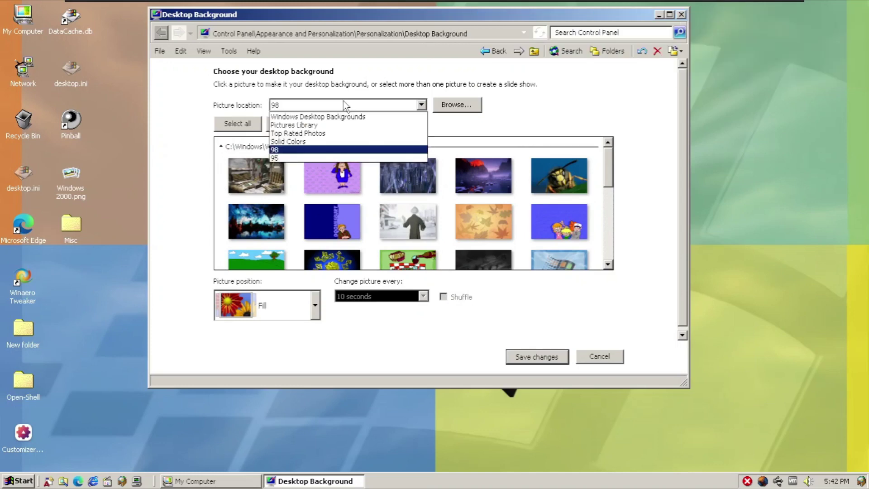
click(405, 158)
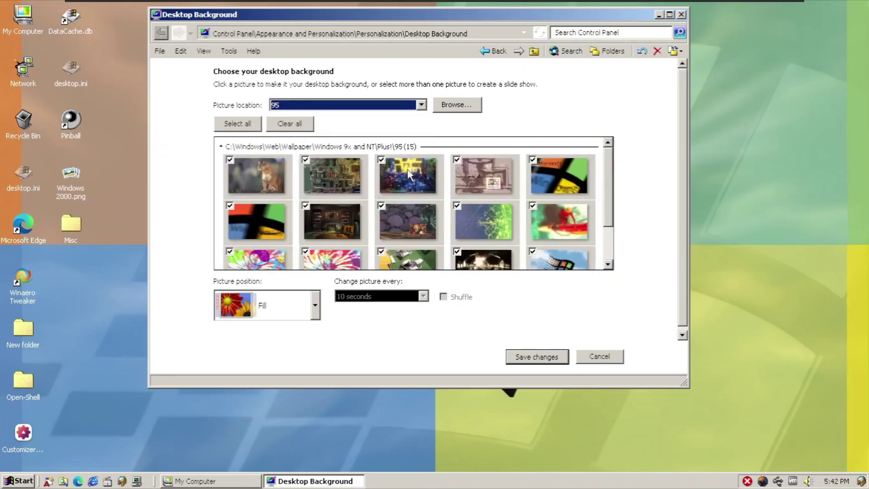
scroll(611, 201, down, 1)
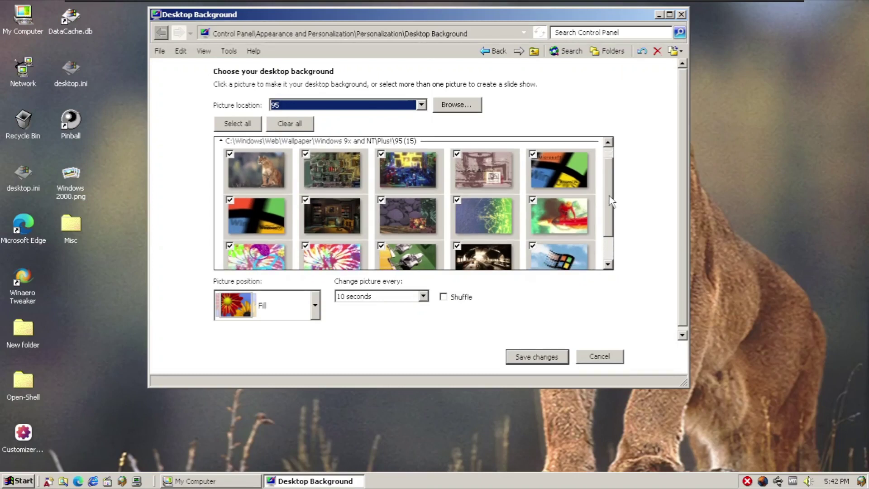
drag(612, 201, 612, 238)
Set the wallpaper slide show to Stretch with a change every 10 seconds, save the changes, and close Personalization
click(279, 313)
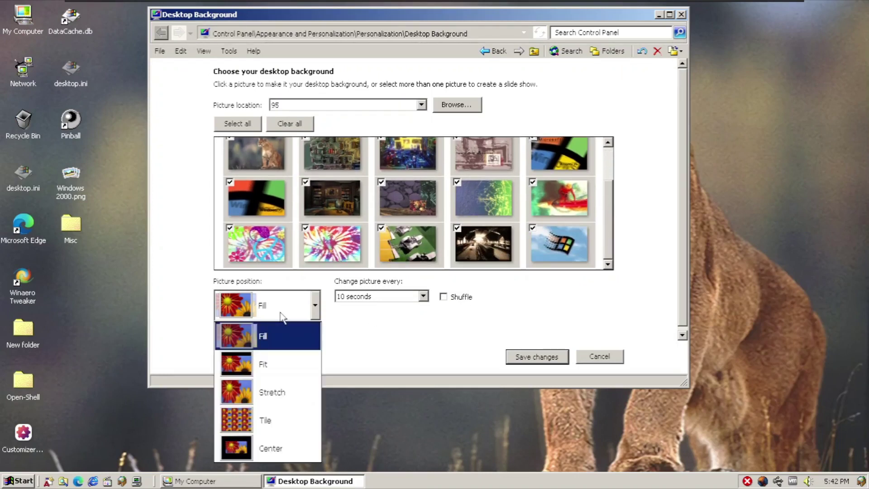
click(270, 393)
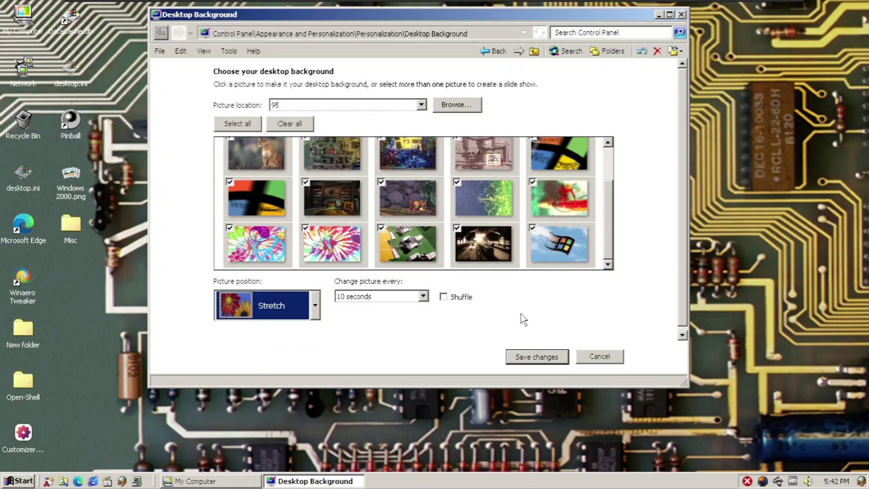
click(374, 297)
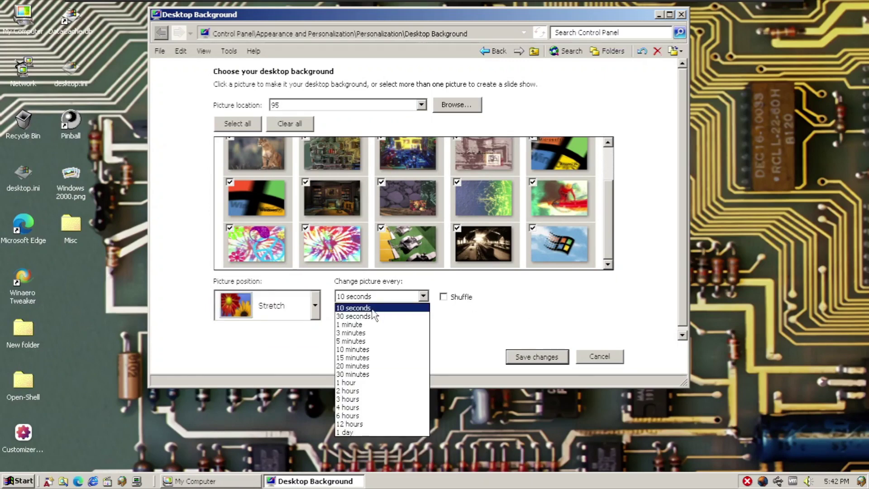
click(372, 310)
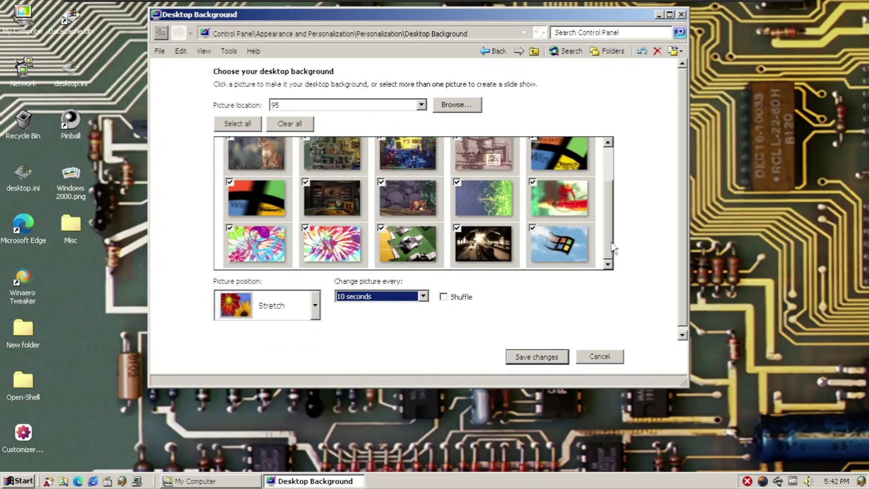
scroll(614, 248, up, 2)
click(525, 356)
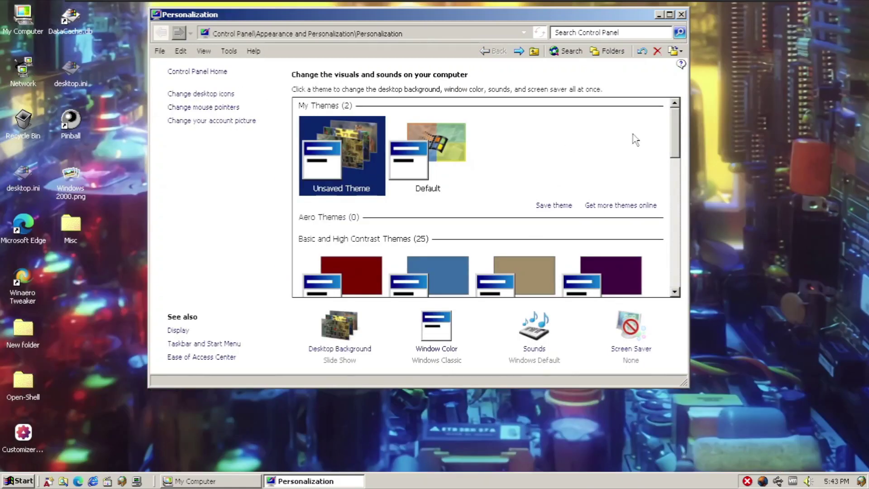
drag(674, 142, 678, 242)
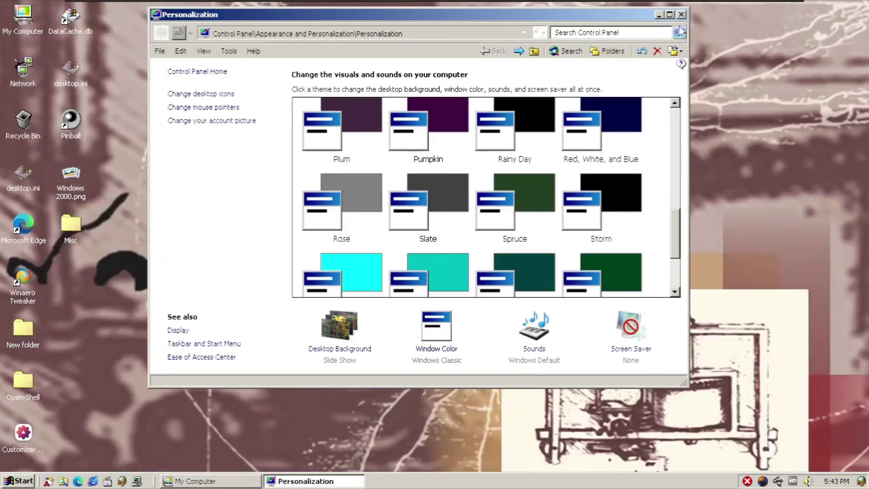
click(681, 15)
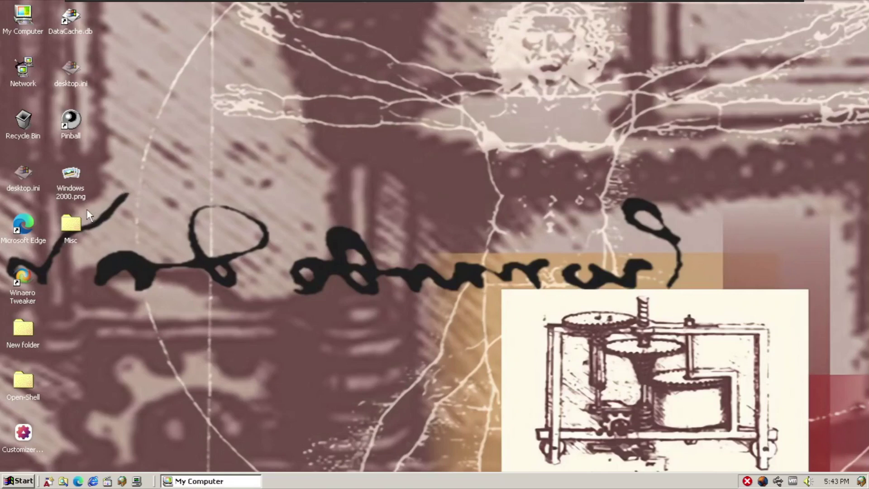
Look through the contents of the New folder and Open-Shell folders on the desktop, closing each one
double_click(20, 342)
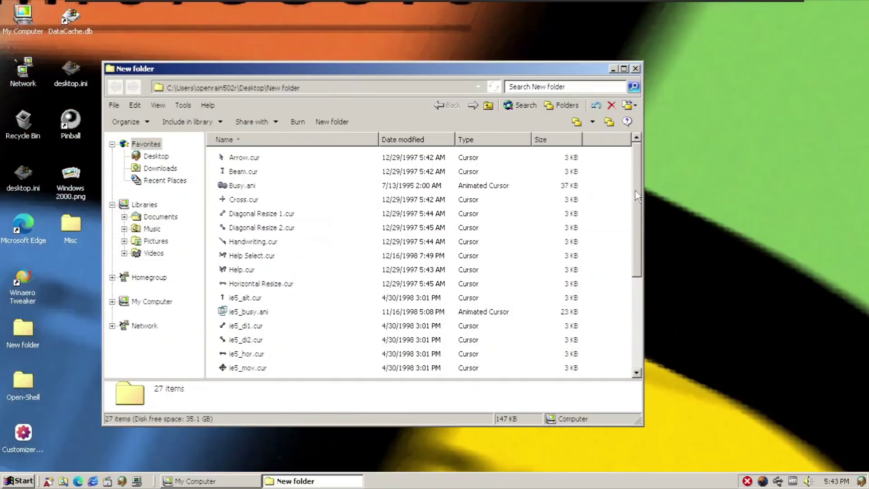
drag(634, 191, 637, 306)
click(637, 199)
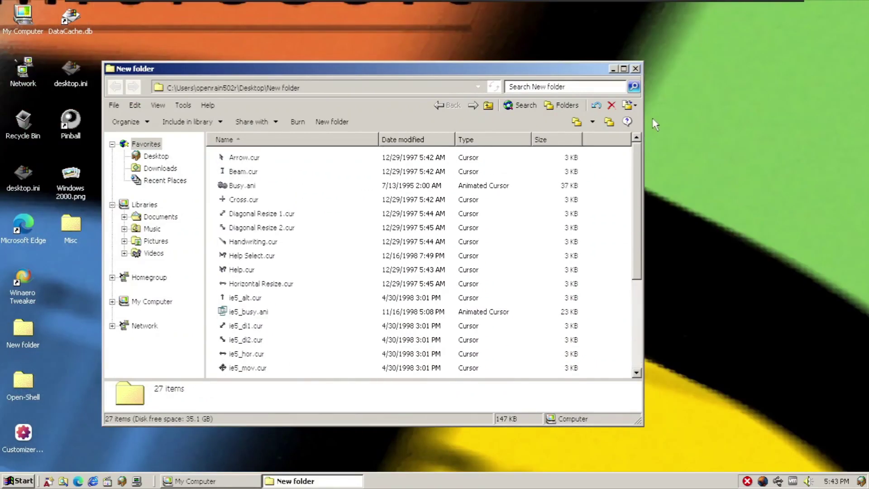
click(636, 68)
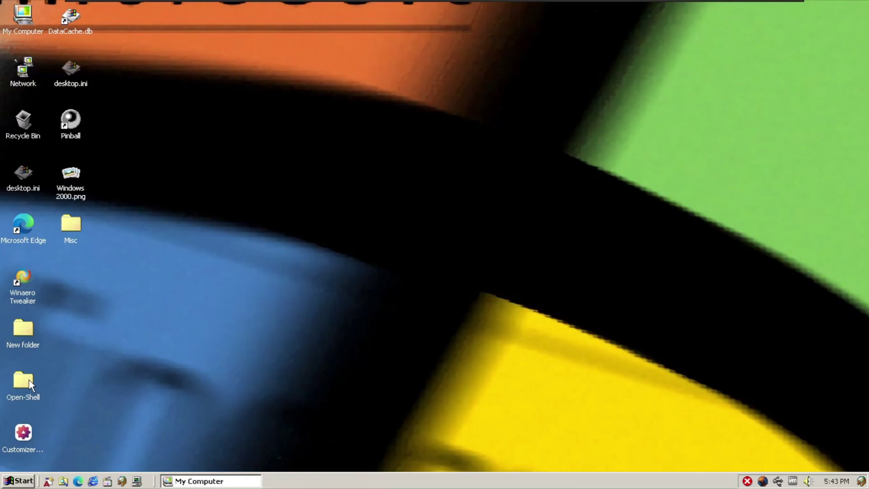
double_click(29, 380)
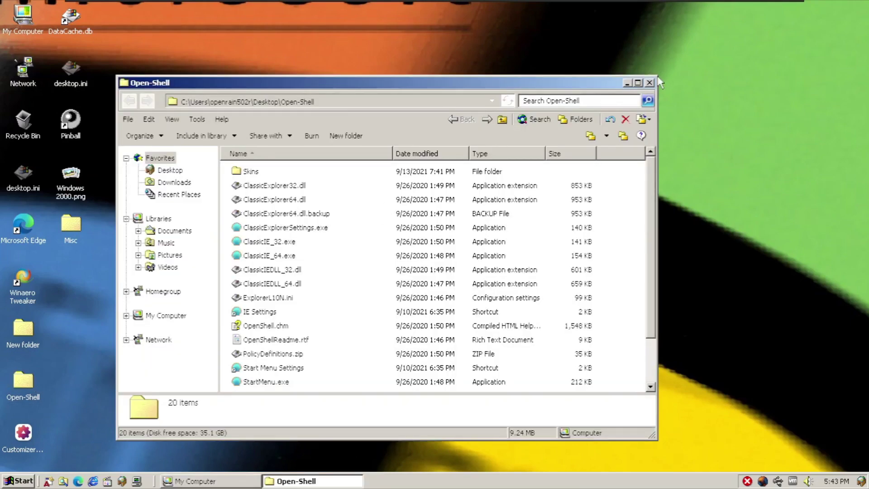
click(649, 82)
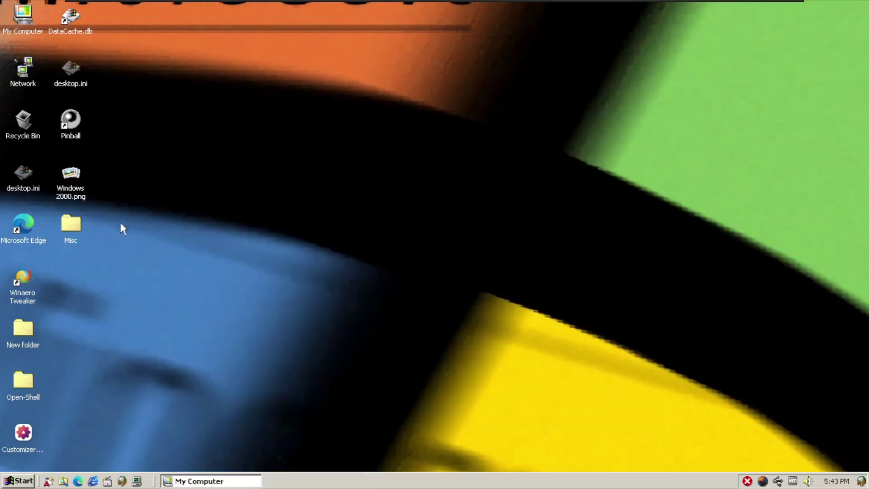
Open the Misc folder on the desktop, look over its items, and enter its Win7 subfolder
double_click(75, 228)
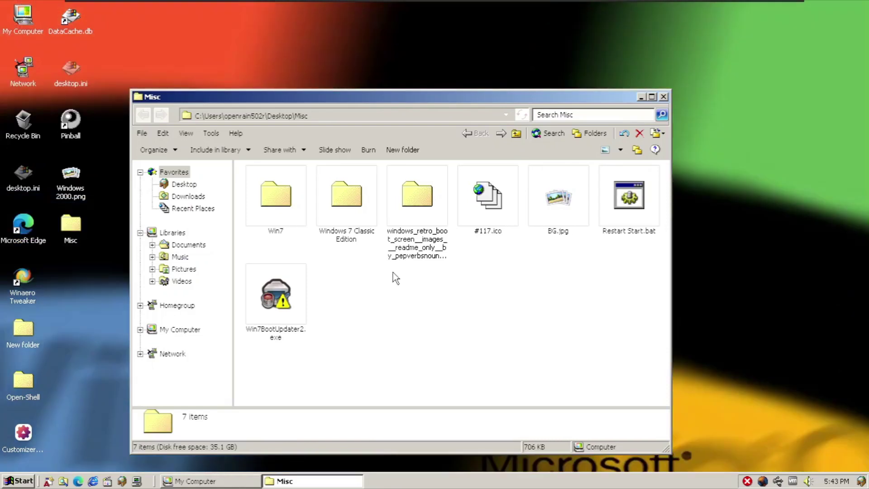
key(Right)
key(Right)
key(Right)
key(Right)
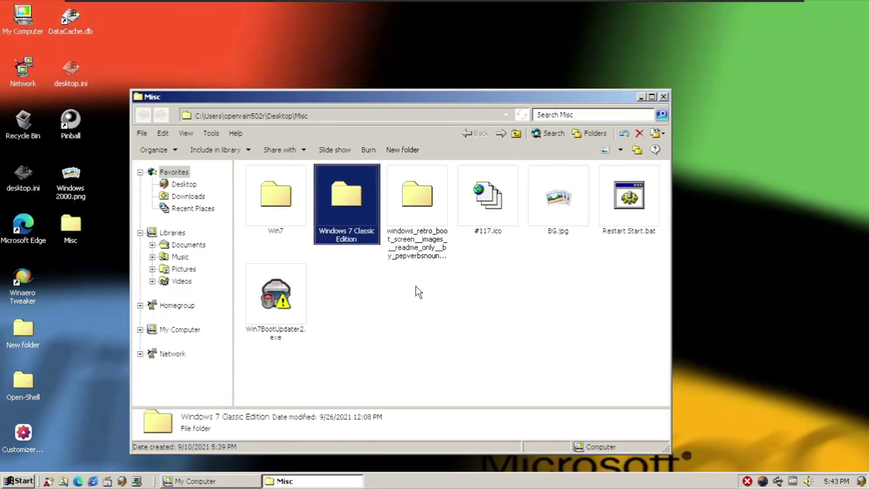
key(Left)
key(Left)
key(Left)
key(Left)
key(Return)
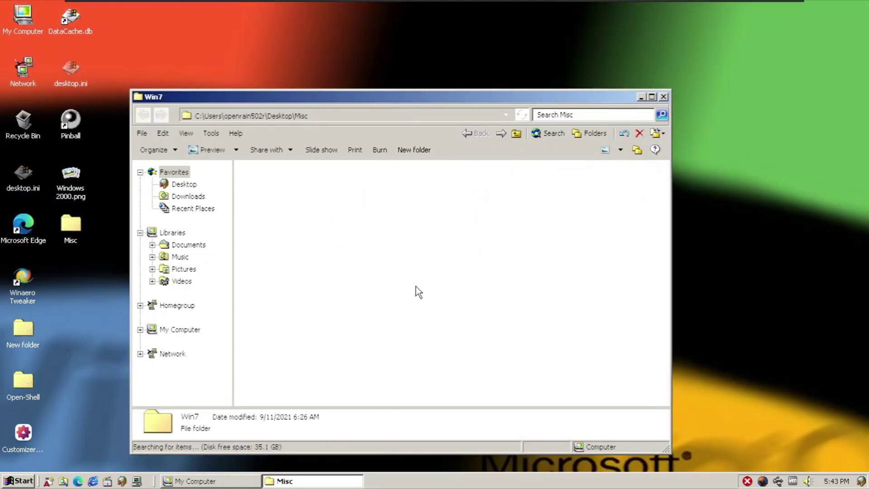
Check the Embedded subfolder, return to the Win7 folder, and close the folder window
key(Right)
key(Left)
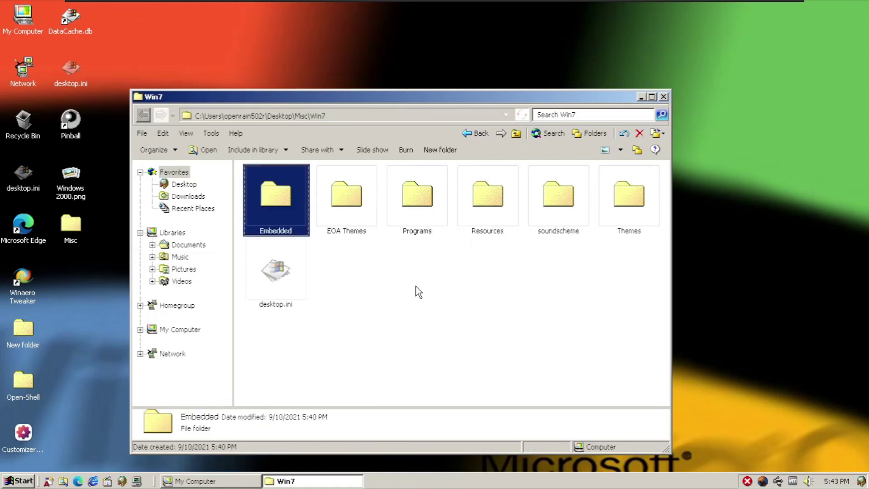
key(Return)
key(BackSpace)
key(Right)
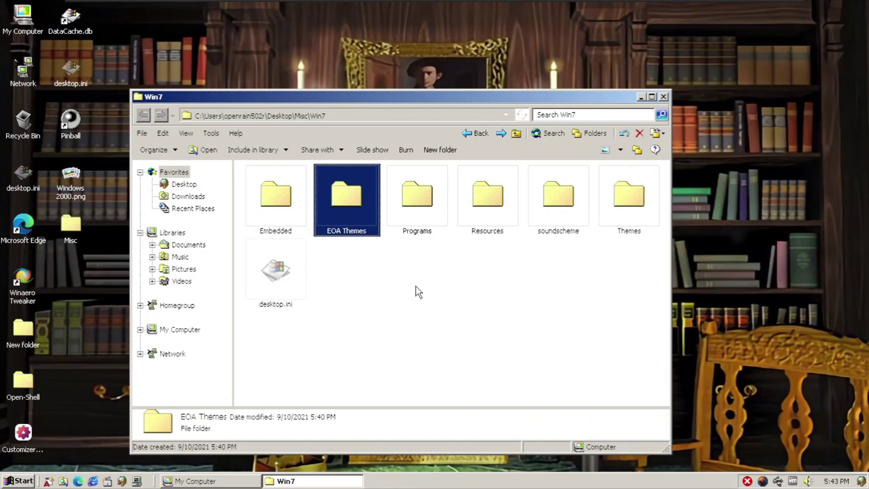
click(665, 97)
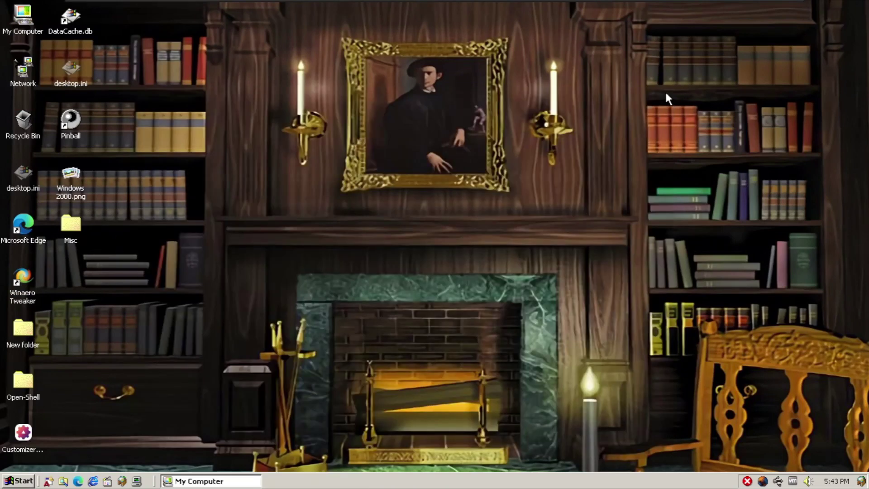
Open the Desktop Themes program and preview the 98ME theme
click(49, 483)
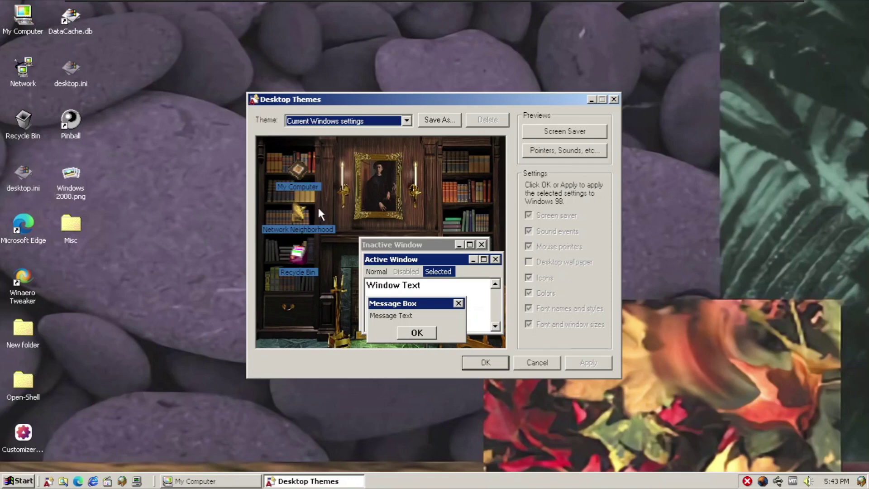
click(358, 123)
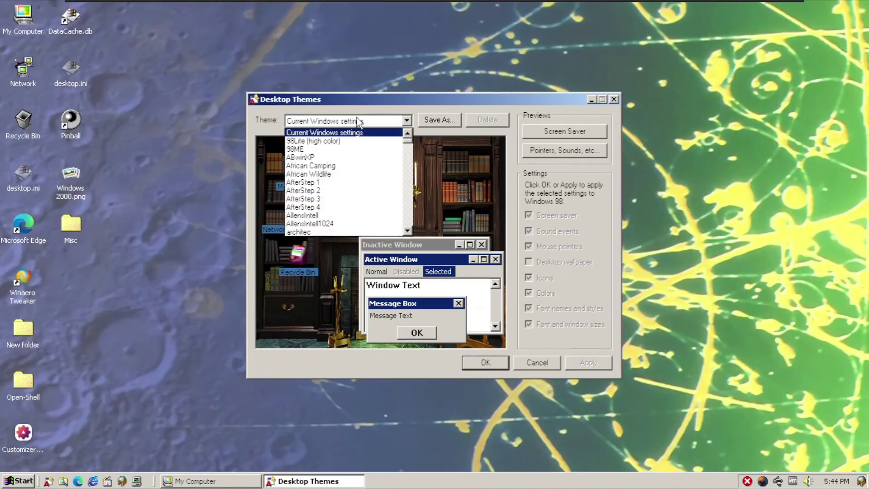
key(Down)
click(358, 121)
key(Down)
click(358, 122)
Look through the list of available desktop themes, from 98ME down to Tropical Interlude (256 color)
click(357, 121)
key(Down)
key(Down)
key(Down)
key(Down)
key(Down)
key(Down)
key(Down)
key(Down)
key(Down)
key(Down)
key(Down)
key(Down)
key(Down)
key(Down)
key(Down)
key(Down)
key(Down)
key(Down)
key(Down)
key(Down)
key(Down)
key(Down)
key(Down)
key(Down)
key(Down)
key(Down)
key(Down)
key(Down)
key(Down)
key(Down)
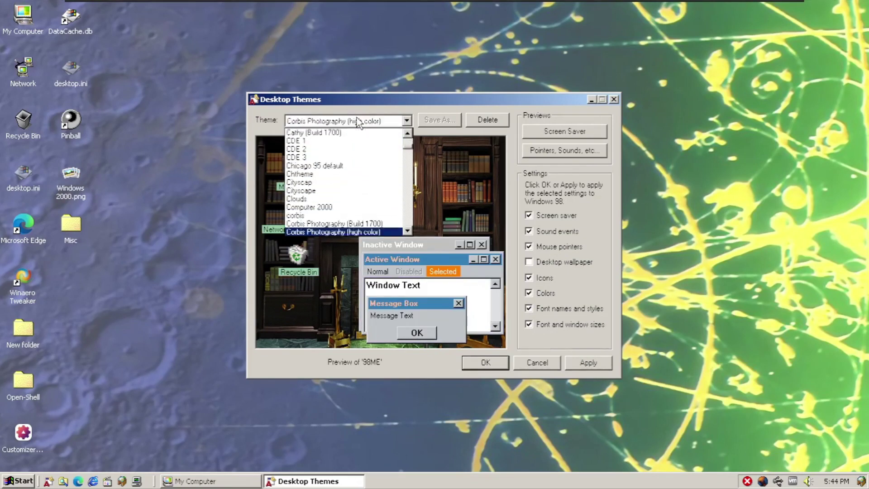
key(Down)
key(Down)
key(Down)
key(Down)
key(Down)
key(Down)
key(Down)
key(Down)
key(Down)
key(Down)
key(Down)
key(Down)
key(Down)
key(Down)
key(Down)
key(Down)
key(Down)
key(Down)
key(Down)
key(Down)
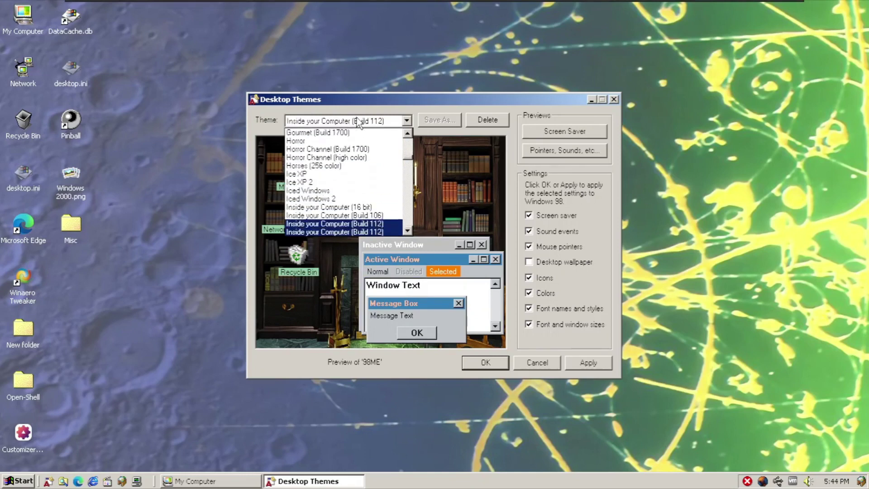
key(Down)
key(Down)
key(Down)
key(Down)
key(Down)
key(Down)
key(Down)
key(Down)
key(Down)
key(Down)
key(Down)
key(Down)
key(Down)
key(Down)
key(Down)
key(Down)
key(Down)
key(Down)
key(Down)
key(Down)
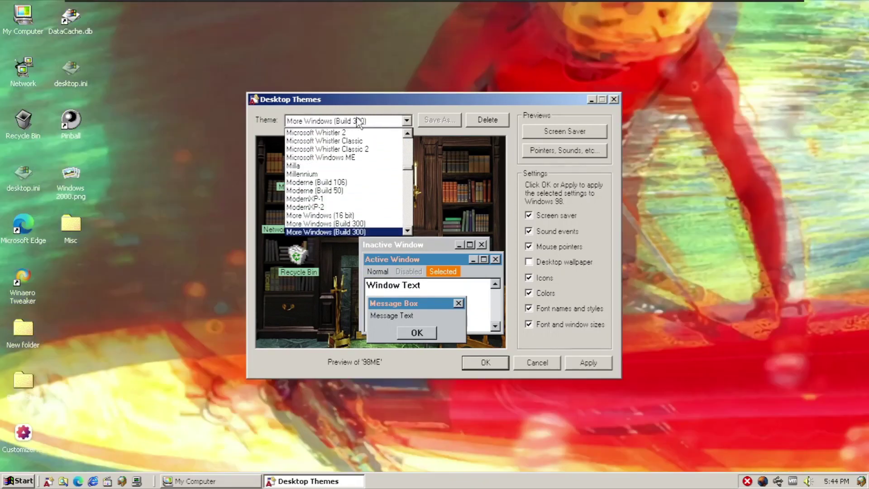
key(Down)
key(Down)
key(Down)
key(Down)
key(Down)
key(Down)
key(Down)
key(Down)
key(Down)
key(Down)
key(Down)
key(Down)
key(Down)
key(Down)
key(Down)
key(Down)
key(Down)
key(Down)
key(Down)
key(Down)
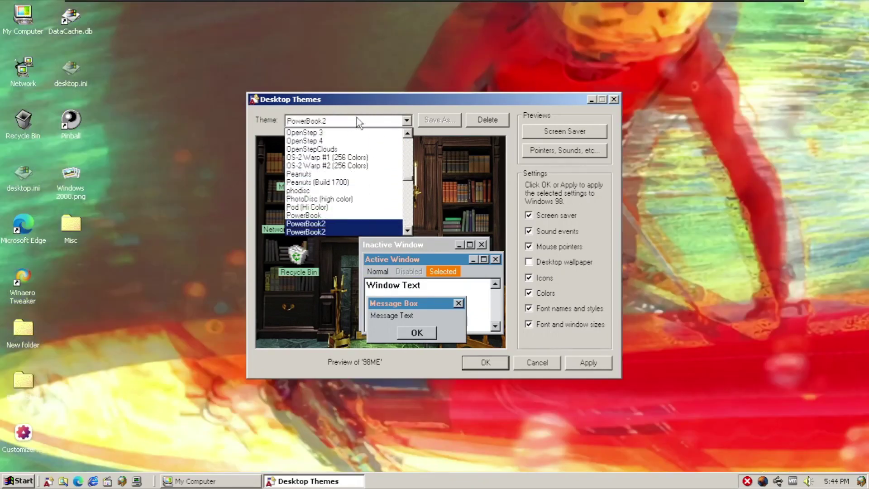
key(Down)
key(Down)
key(Down)
key(Down)
key(Down)
key(Down)
key(Down)
key(Down)
key(Down)
key(Down)
key(Down)
key(Down)
key(Down)
key(Down)
key(Down)
key(Down)
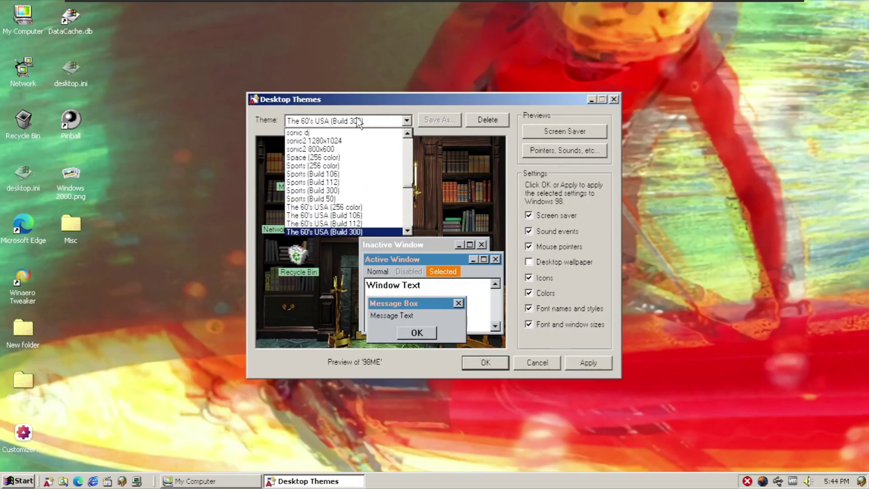
key(Down)
key(Down)
key(Down)
key(Down)
key(Down)
key(Down)
key(Down)
key(Down)
key(Down)
key(Down)
key(Down)
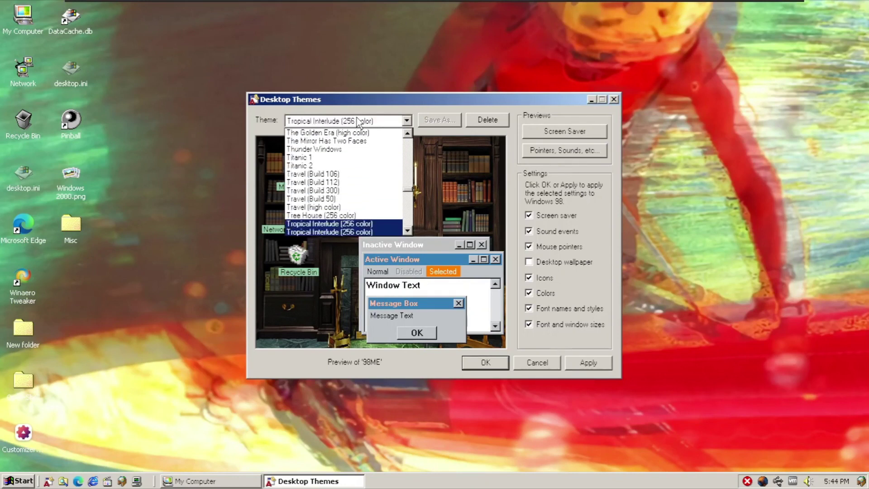
Browse the nearby Travel and Titanic themes in the list and choose the Ubuntu theme to preview it
key(Up)
key(Up)
key(Up)
key(Up)
key(Up)
key(Up)
key(Up)
key(Up)
key(Up)
key(Up)
key(Up)
key(Up)
key(Down)
key(Down)
key(Down)
key(Down)
key(Down)
key(Down)
key(Down)
key(Down)
key(Down)
key(Down)
key(Down)
key(Down)
key(Down)
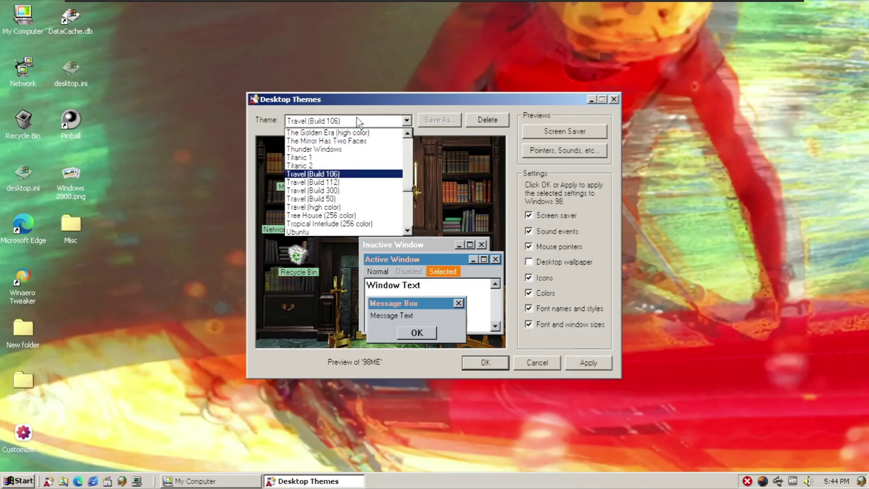
key(Return)
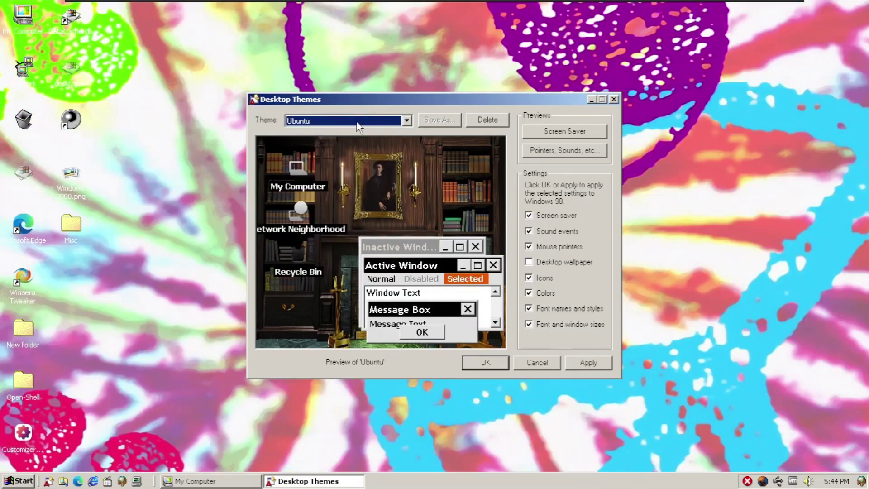
Browse the theme list from Ubuntu through the Windows-named themes and choose Windows 101 to preview it
click(358, 126)
key(Down)
key(Down)
key(Down)
key(Down)
key(Down)
key(Down)
key(Down)
key(Down)
key(Down)
key(Down)
key(Down)
key(Down)
key(Down)
key(Down)
key(Down)
key(Down)
key(Down)
key(Down)
key(Down)
key(Down)
key(Down)
key(Down)
key(Down)
key(Down)
key(Down)
key(Down)
key(Down)
key(Down)
key(Down)
key(Down)
key(Down)
key(Down)
key(Down)
key(Down)
key(Down)
key(Down)
key(Down)
key(Down)
key(Down)
key(Down)
key(Up)
key(Up)
key(Up)
key(Up)
key(Up)
key(Up)
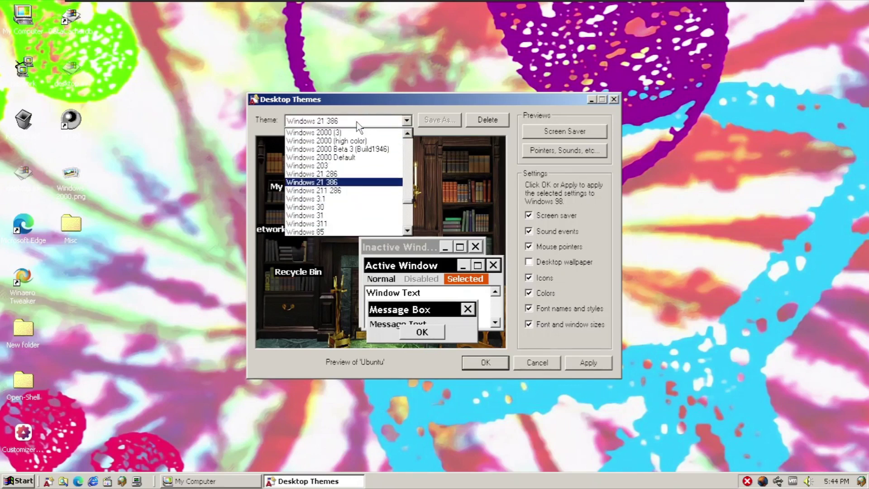
key(Up)
key(Up)
key(Up)
key(Up)
key(Up)
key(Up)
key(Up)
key(Up)
key(Up)
key(Up)
key(Up)
key(Up)
key(Up)
key(Return)
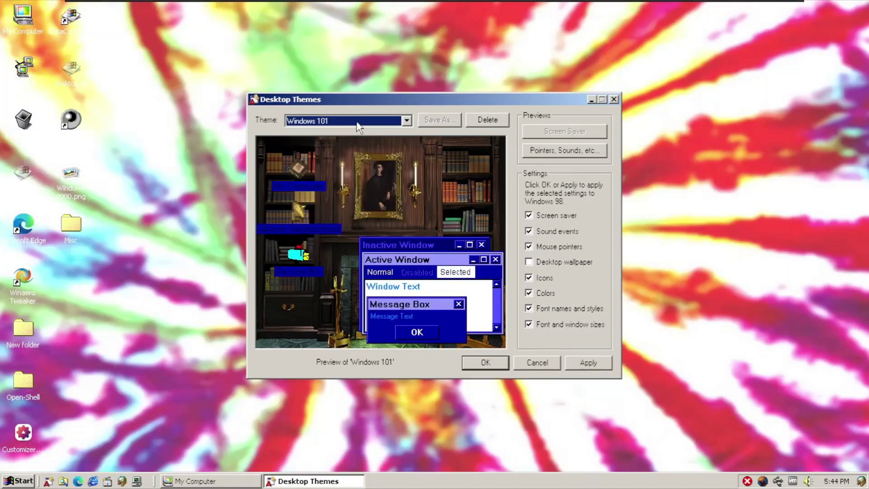
Preview the Windows 104 theme
click(357, 122)
key(Down)
key(Down)
key(Down)
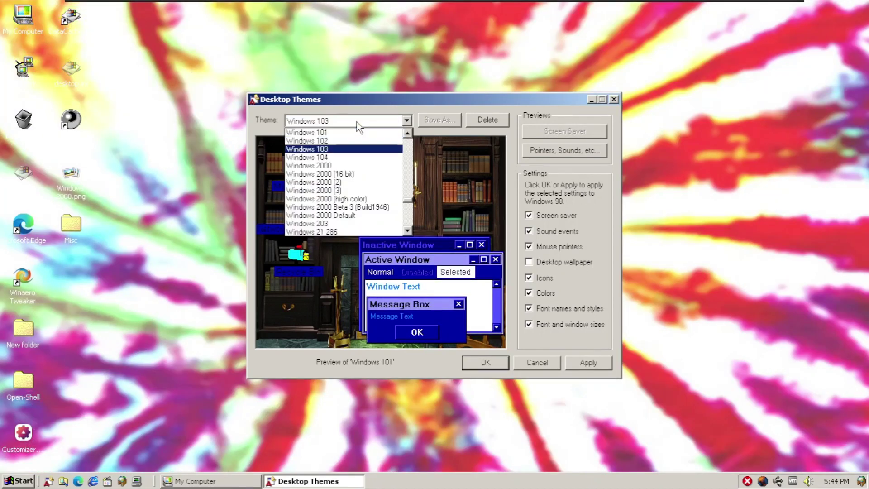
key(Return)
Move past the Windows 2000 themes in the list and preview the Windows 203 theme
click(357, 121)
key(Down)
key(Down)
key(Down)
key(Down)
key(Down)
key(Down)
key(Down)
key(Down)
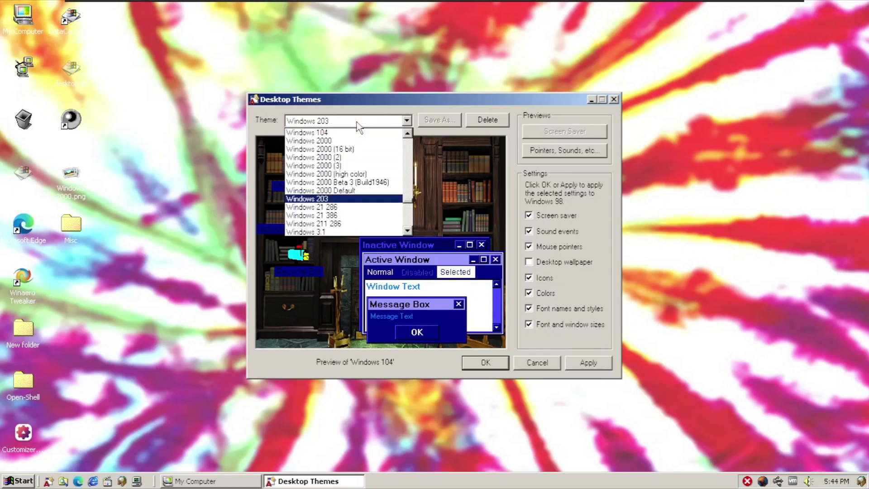
key(Return)
Preview the Windows 311 theme
click(358, 121)
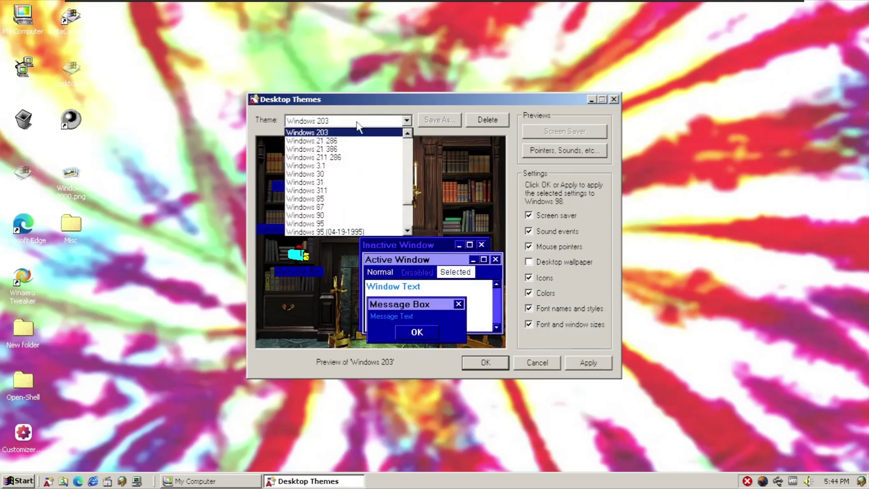
key(Down)
key(Down)
key(Down)
key(Down)
key(Return)
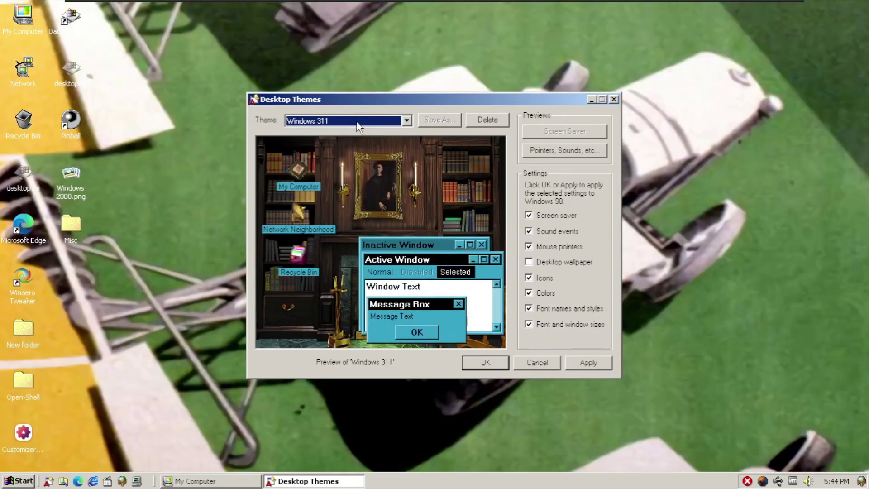
Look through the remaining themes from Windows 311 down to the end of the list
click(345, 122)
key(Down)
key(Down)
key(Down)
key(Down)
key(Down)
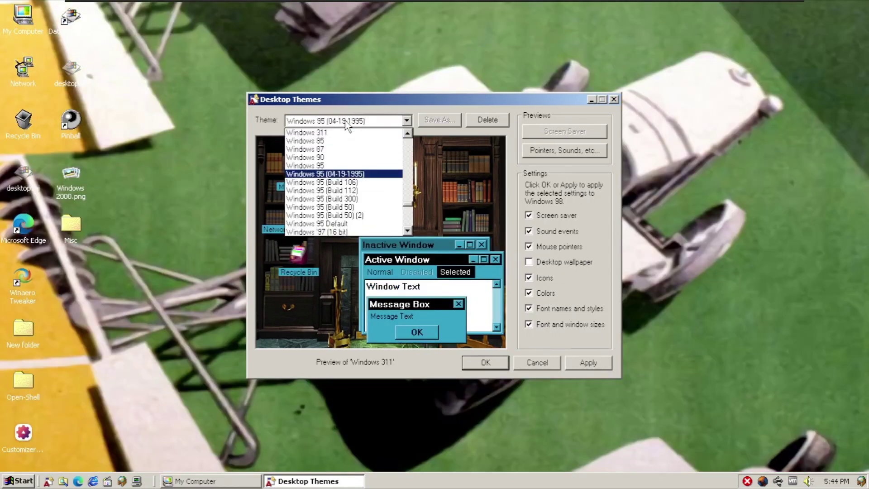
key(Down)
key(Down)
key(Down)
key(Down)
key(Down)
key(Down)
key(Down)
key(Down)
key(Down)
key(Down)
key(Down)
key(Down)
key(Down)
key(Down)
key(Down)
key(Down)
key(Down)
key(Down)
key(Down)
key(Down)
key(Down)
key(Down)
key(Down)
key(Down)
key(Down)
key(Down)
key(Down)
key(Down)
key(Down)
key(Down)
key(Down)
key(Down)
key(Down)
key(Down)
key(Down)
key(Down)
key(Down)
key(Down)
key(Down)
key(Down)
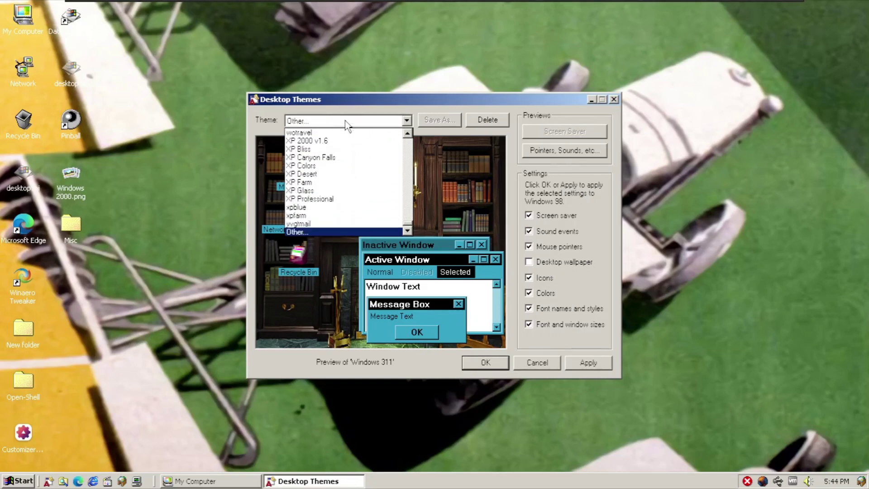
Choose the XP Bliss theme and apply it to the desktop, leaving the desktop wallpaper setting off
key(Up)
key(Up)
key(Up)
key(Up)
key(Up)
key(Up)
key(Up)
key(Up)
key(Up)
key(Up)
key(Return)
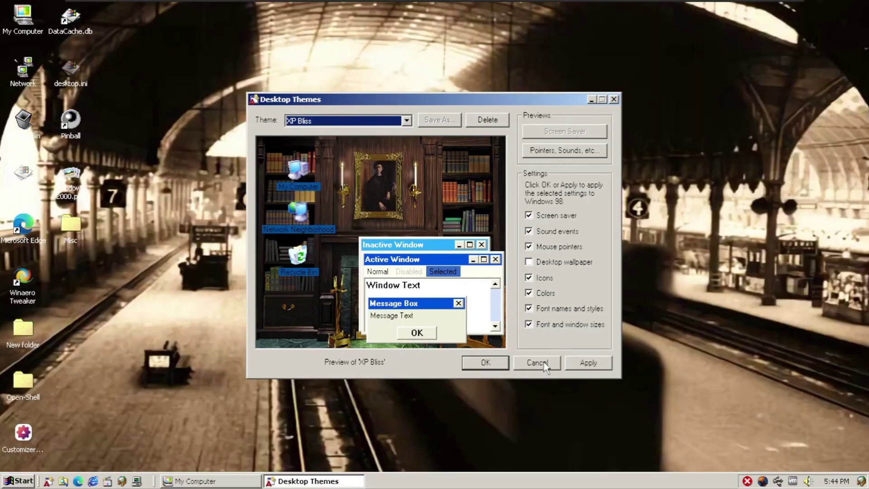
click(382, 120)
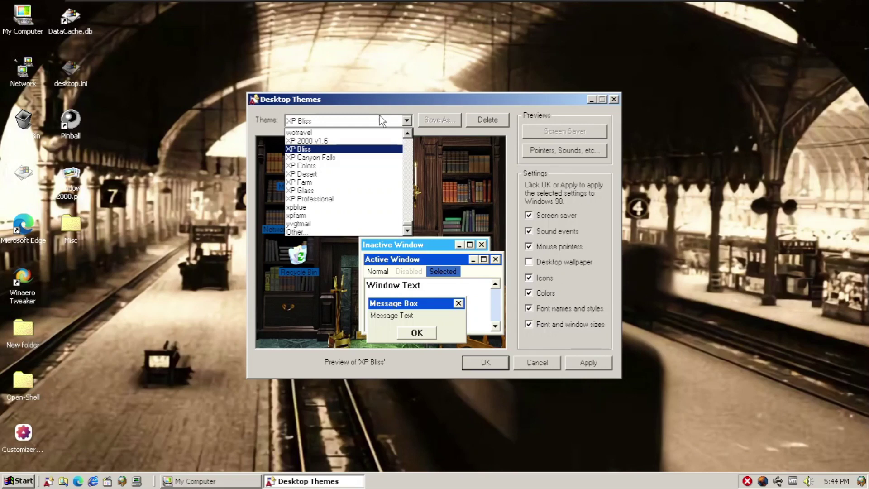
click(359, 150)
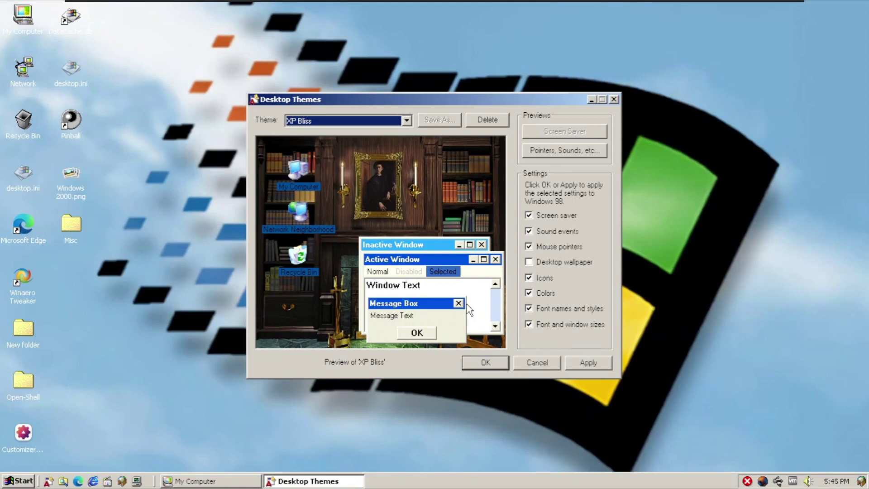
click(589, 363)
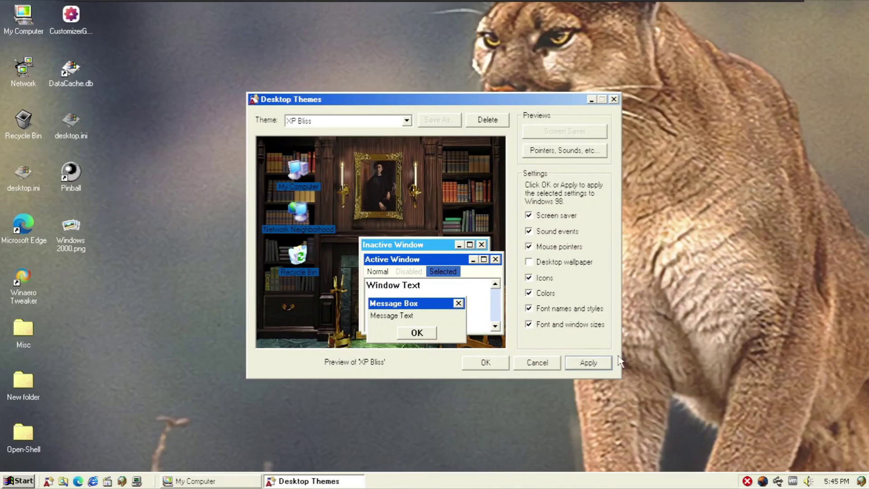
Check how the inactive window and the Start menu look with the applied theme, and close the menu
click(686, 335)
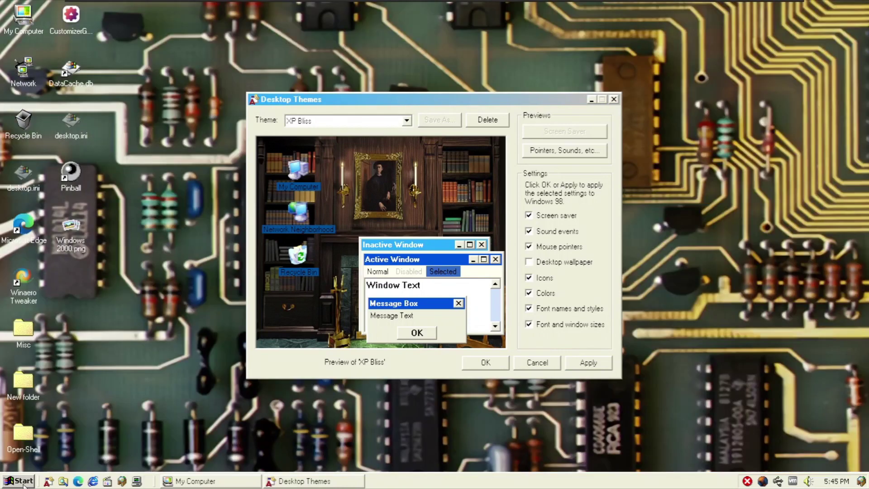
click(20, 480)
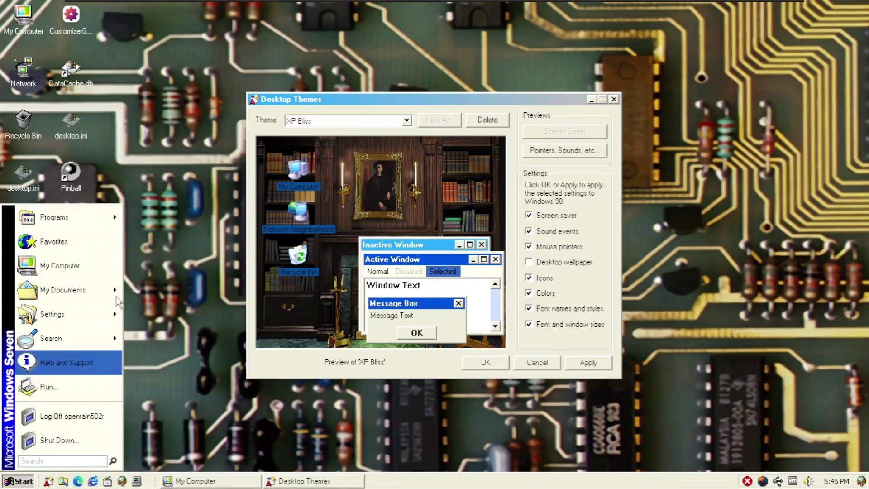
click(156, 292)
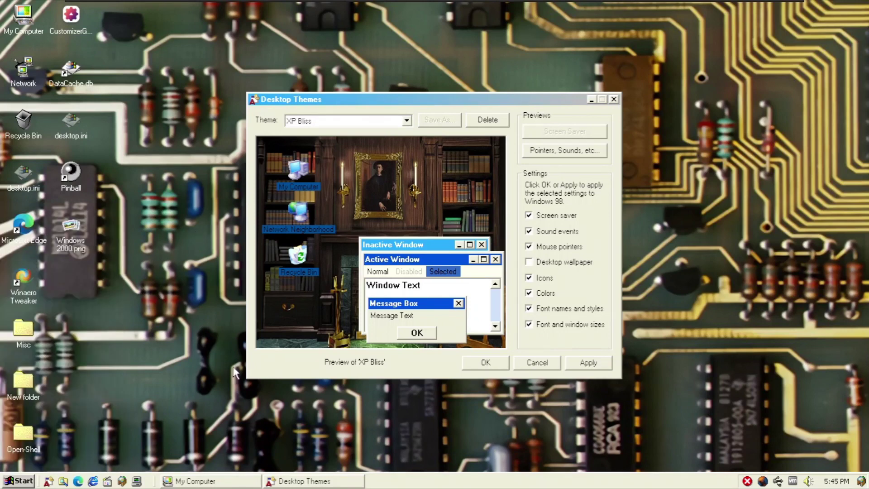
Choose the Athe OS theme near the beginning of the theme list and apply it
click(406, 121)
drag(409, 226, 416, 145)
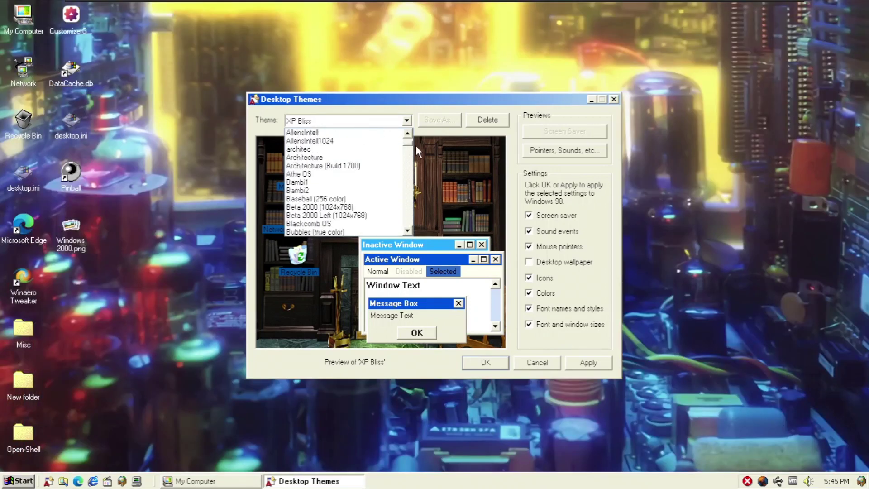
click(380, 174)
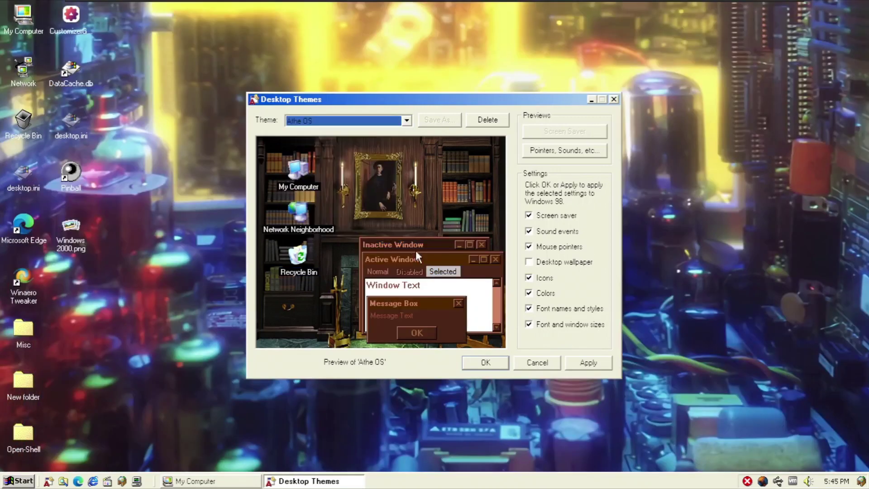
click(575, 364)
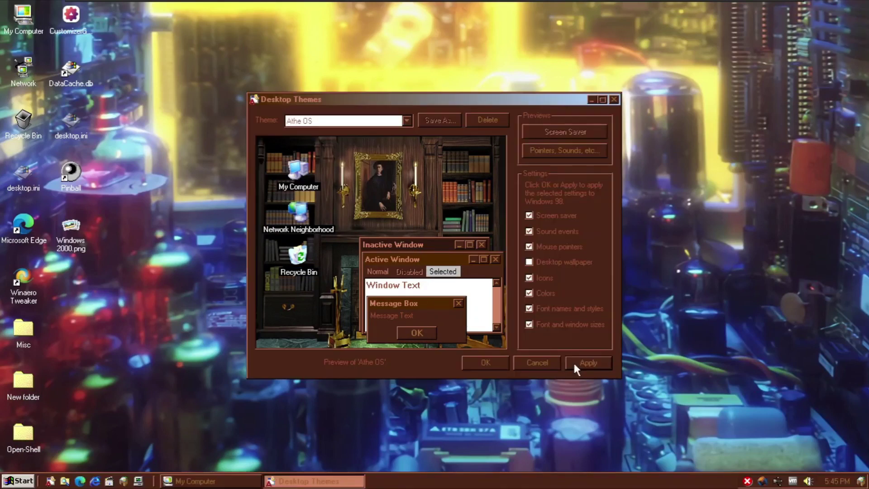
Choose the Chicago 95 default theme and apply it
click(382, 121)
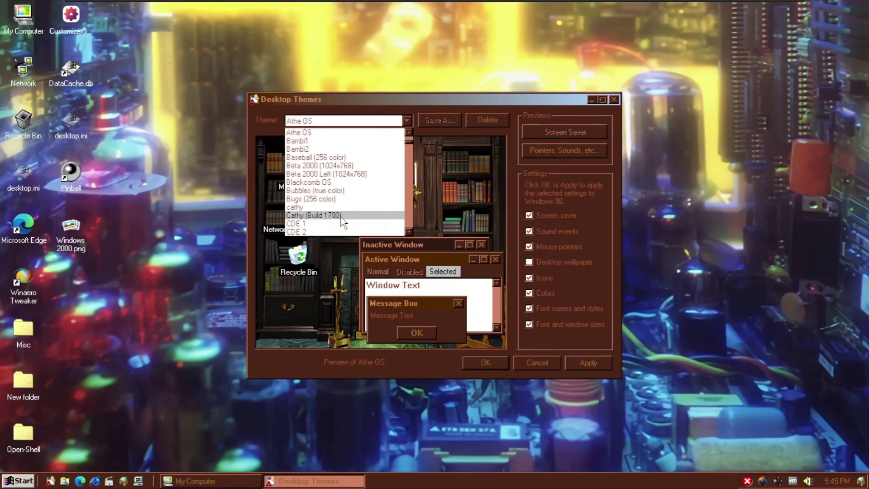
scroll(351, 215, down, 1)
click(357, 226)
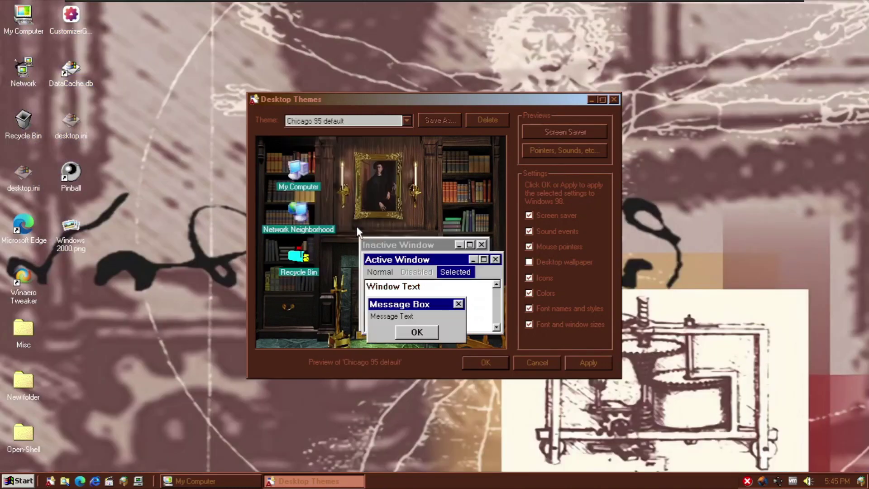
click(587, 363)
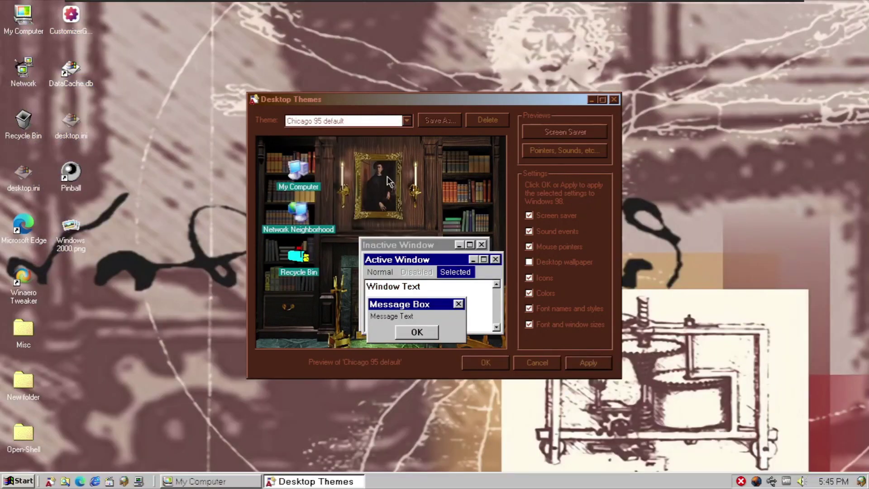
Try to preview the Inside your Computer (16 bit) theme with the desktop wallpaper setting enabled, and close the Desktop Themes program
click(354, 117)
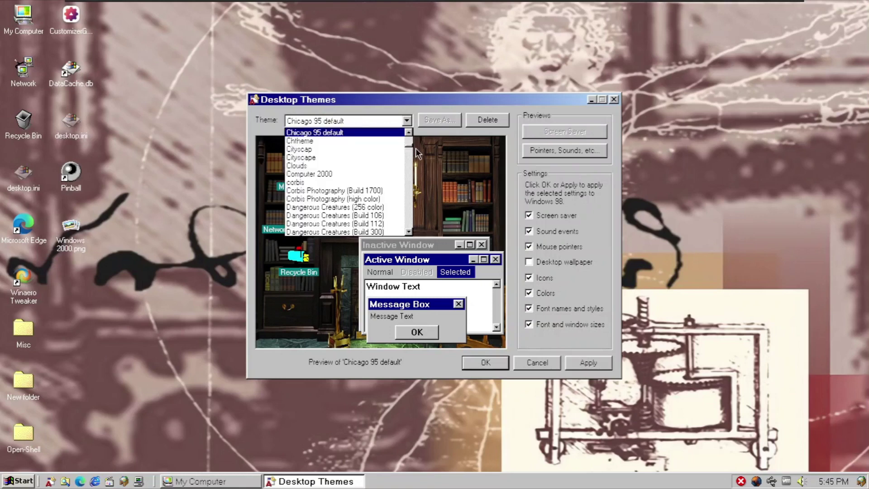
drag(409, 150, 409, 159)
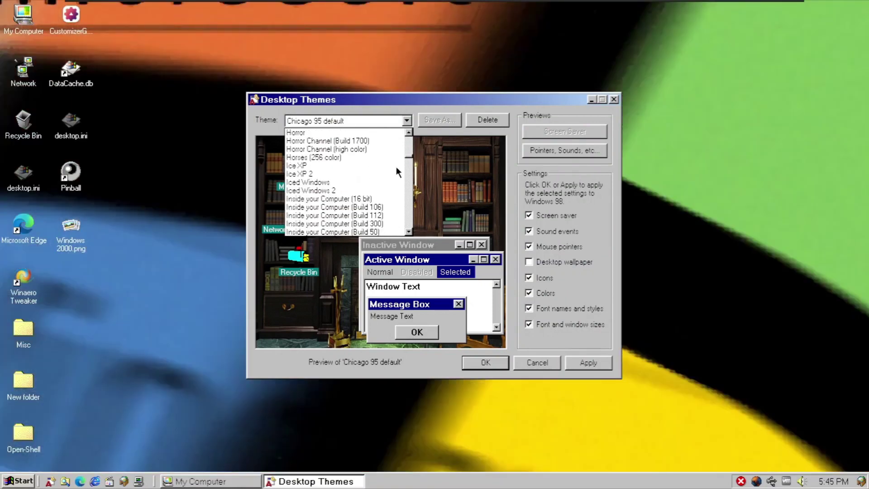
click(376, 202)
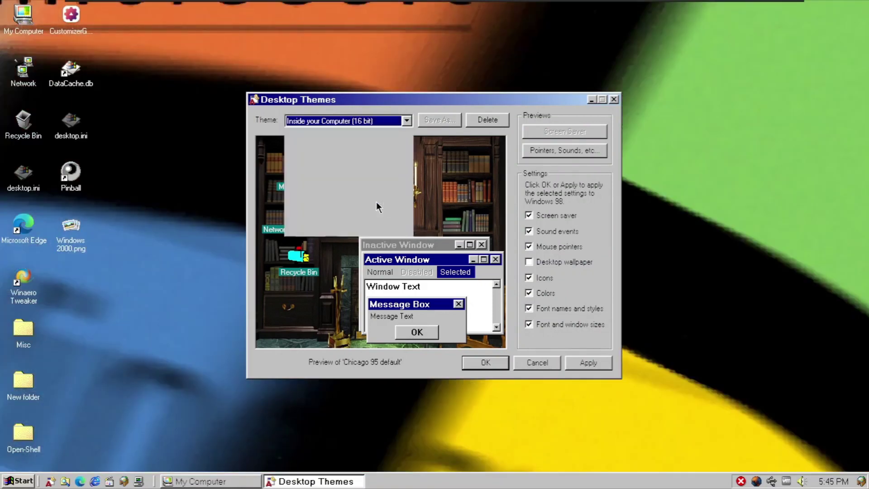
click(530, 262)
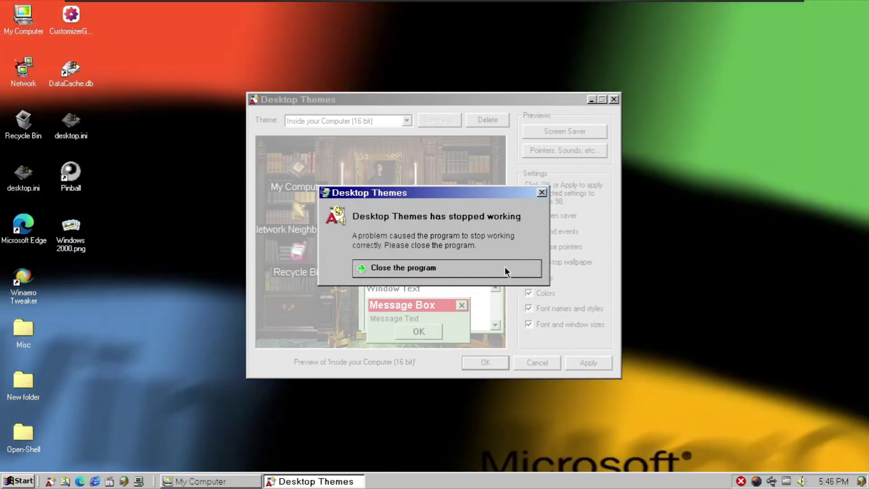
click(505, 268)
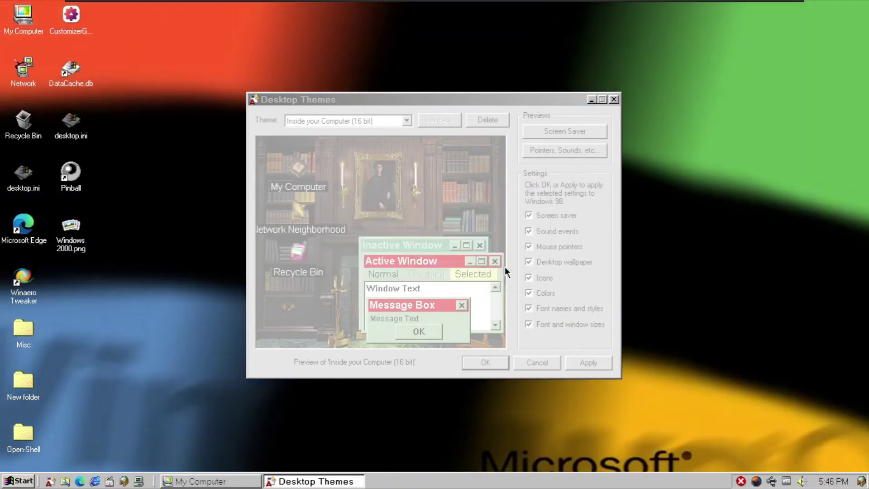
Open Windows Task Manager, examine the running applications and the performance graphs, and move its window aside
click(139, 481)
drag(403, 75, 483, 38)
click(437, 69)
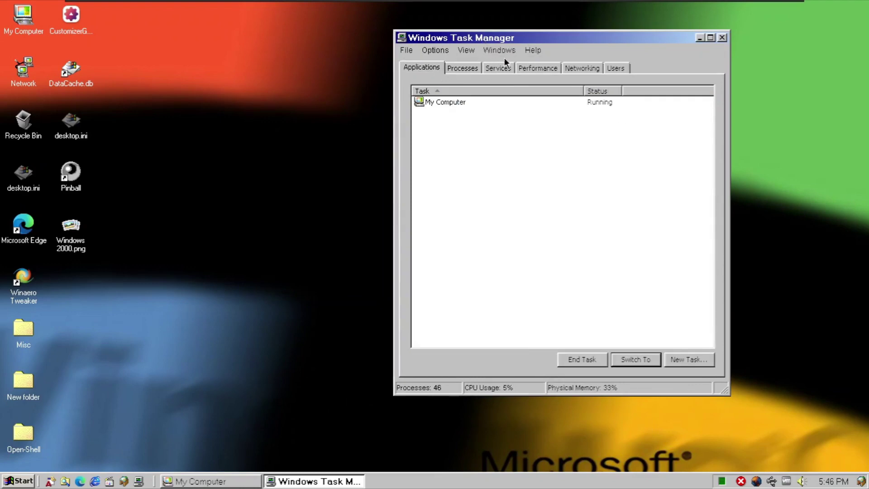
click(534, 66)
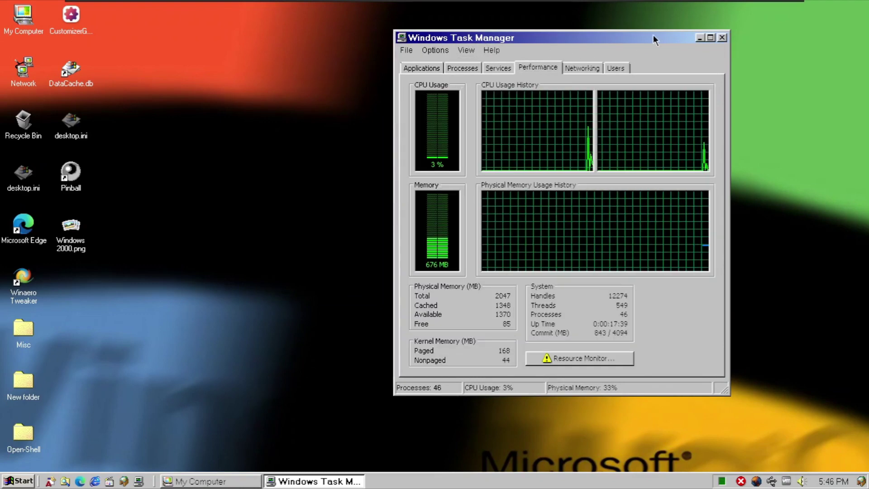
drag(640, 39, 728, 27)
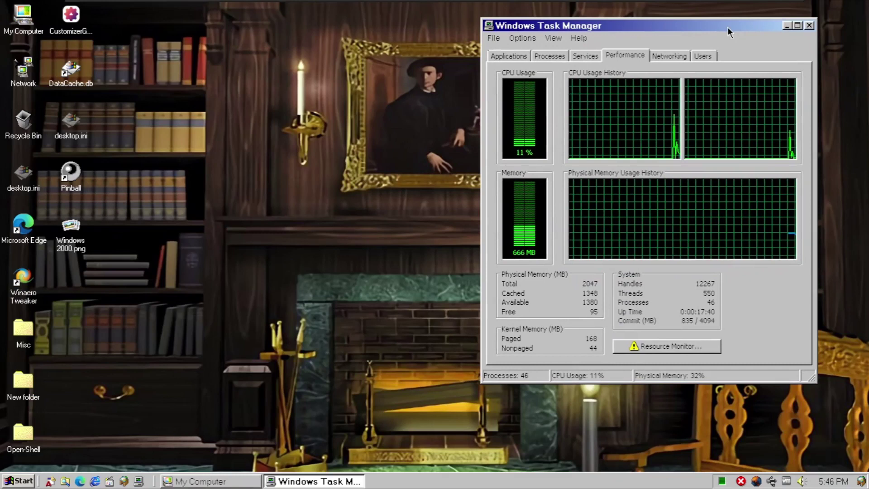
click(370, 178)
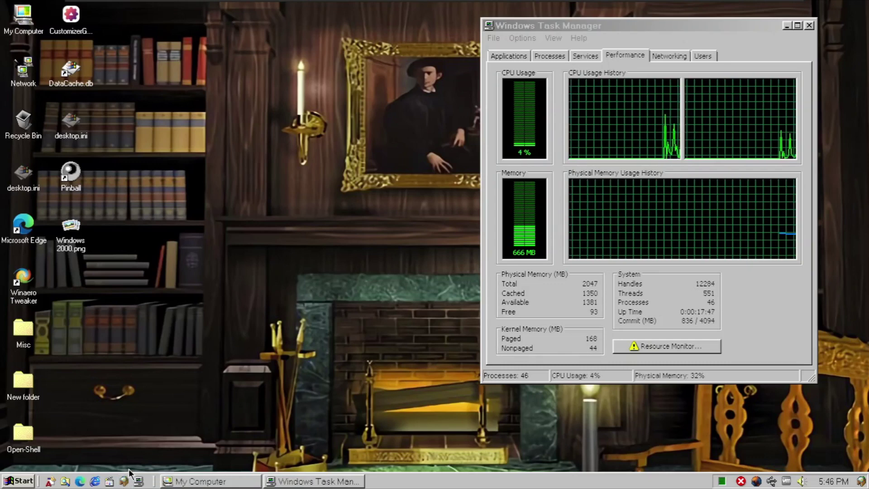
Open Media Player Classic Home Cinema, view its version and build information, and close the About dialog
click(108, 480)
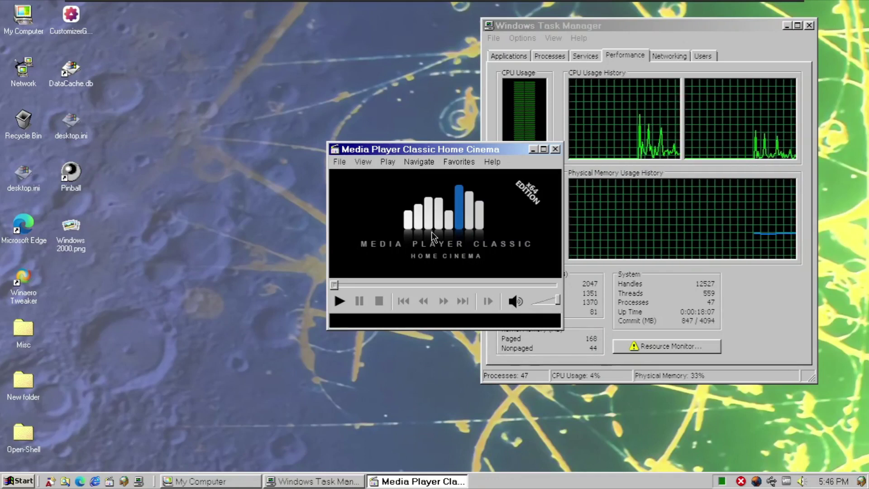
click(494, 163)
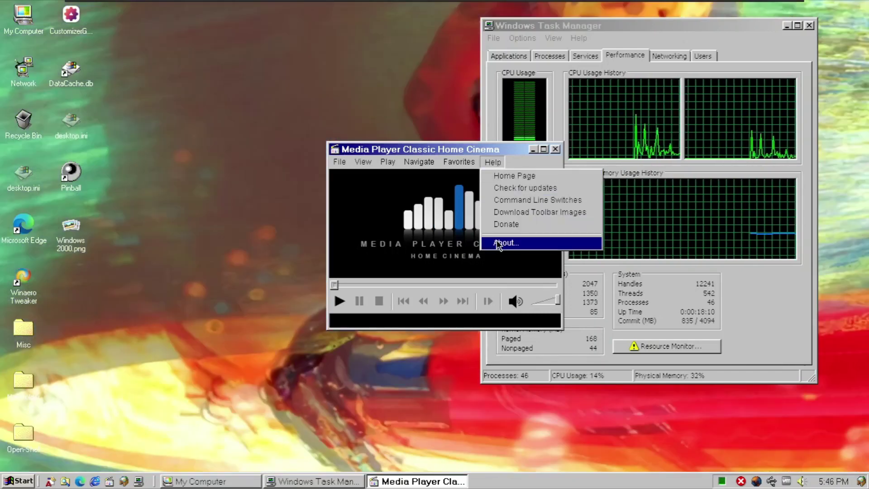
click(502, 243)
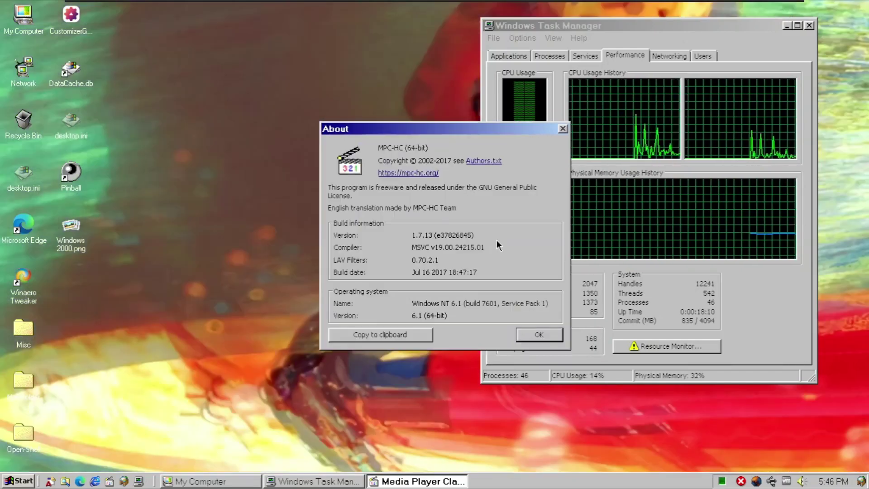
click(553, 334)
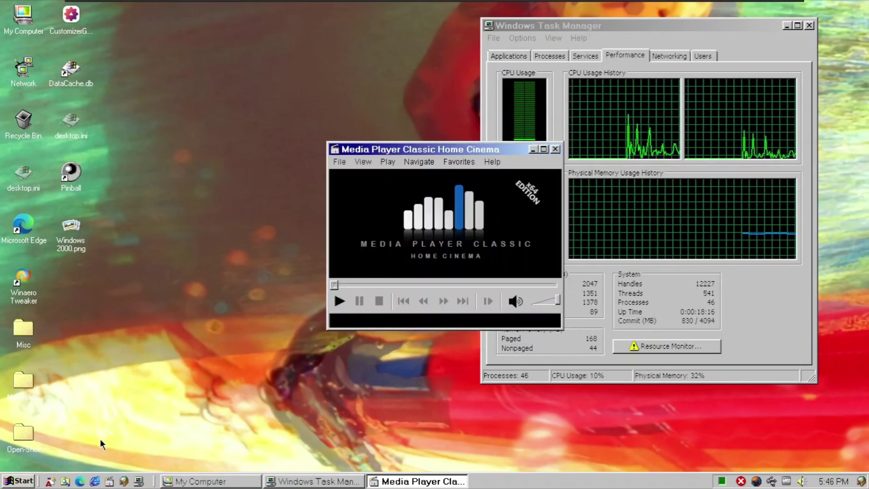
Open the Control Panel and reposition its window over the other open windows
click(23, 482)
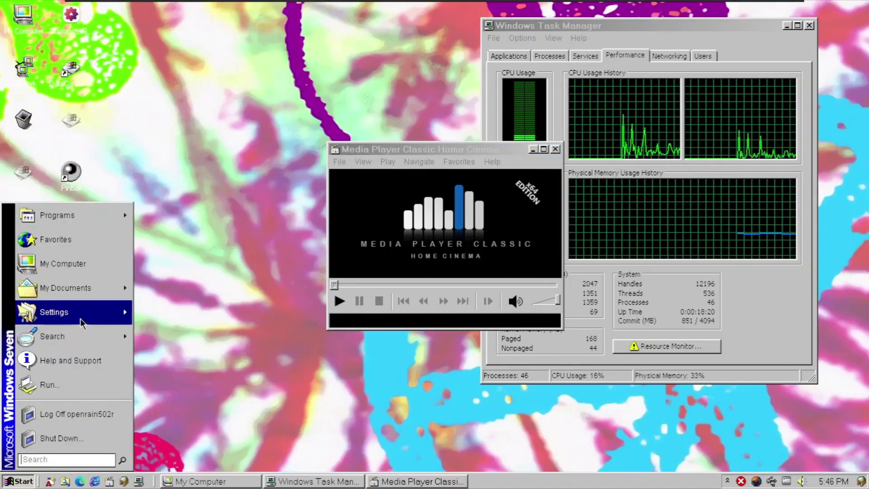
mouse_move(81, 319)
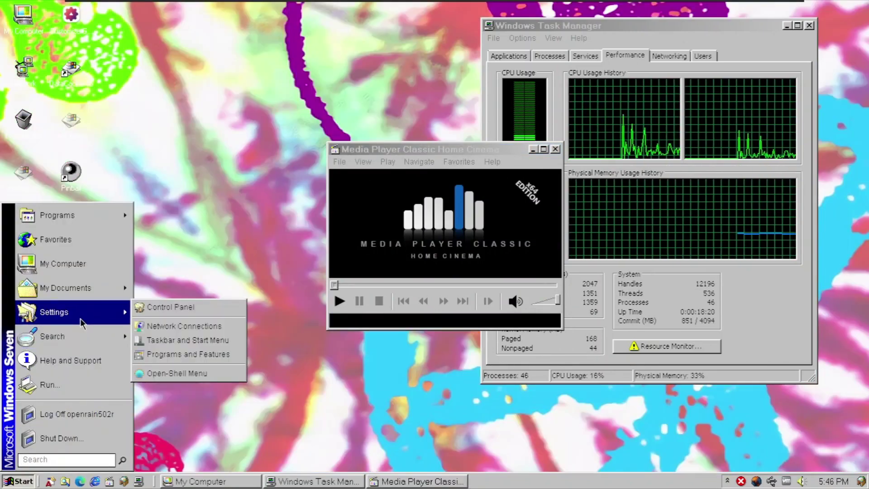
click(152, 311)
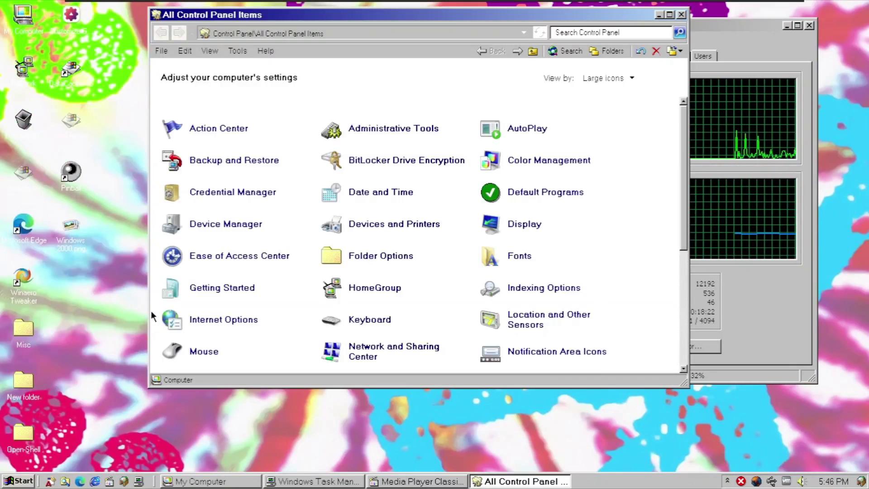
drag(563, 17, 508, 32)
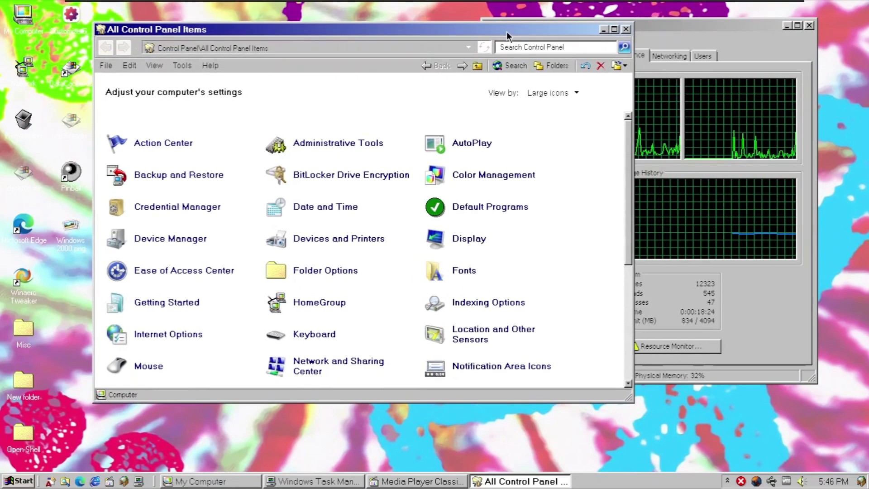
Look at the Control Panel in Category view, and switch it back to Large icons
drag(625, 203, 545, 103)
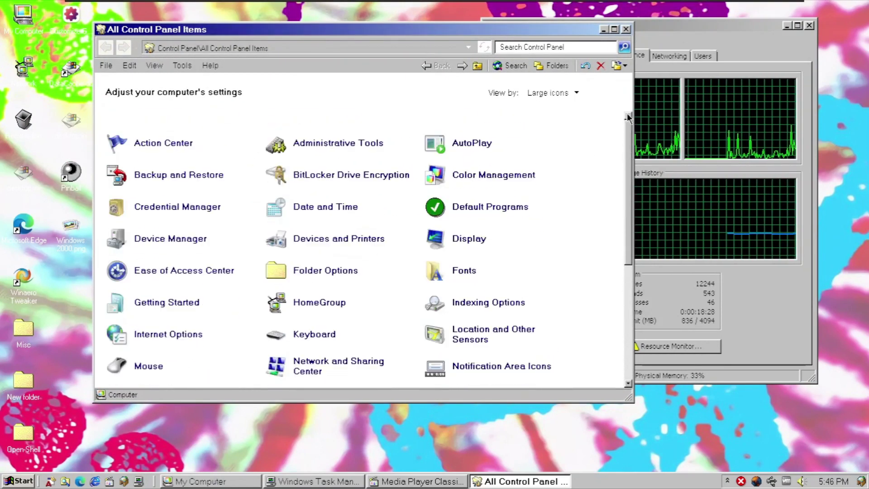
click(541, 95)
click(544, 107)
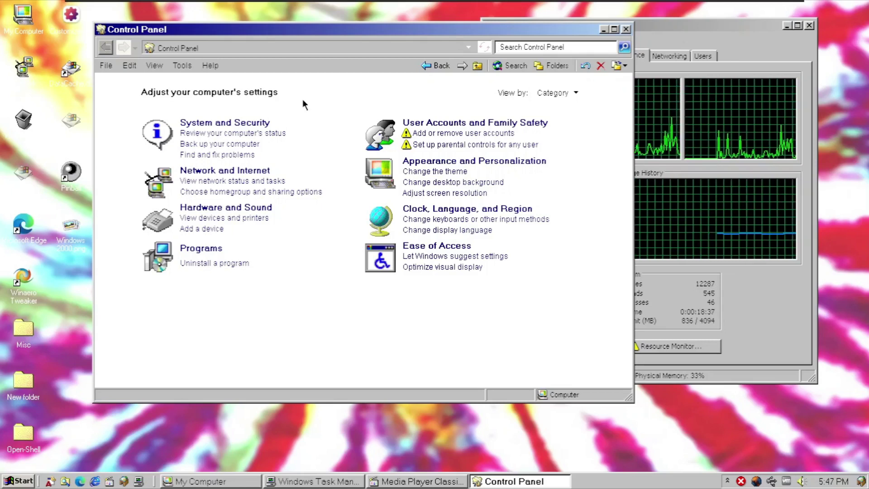
click(555, 95)
click(558, 127)
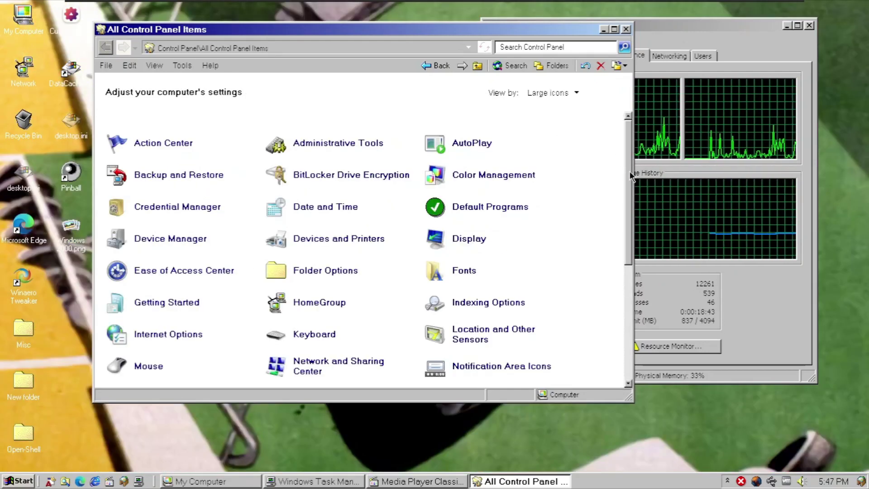
Open the Sound settings from the Control Panel and look at the playback and recording devices
scroll(627, 181, down, 1)
drag(626, 178, 627, 310)
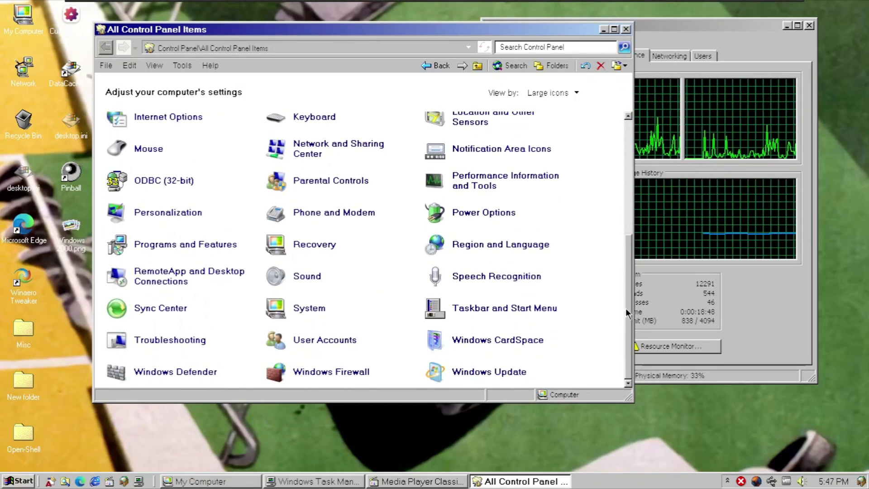
click(307, 278)
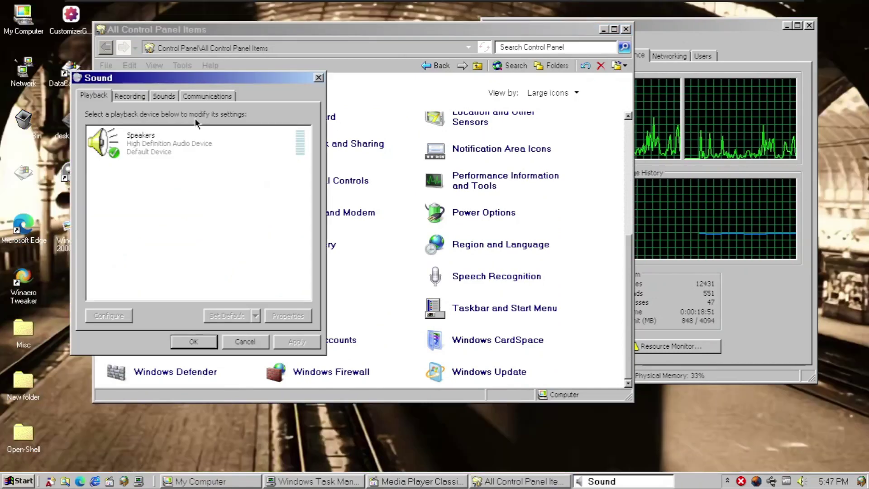
click(134, 97)
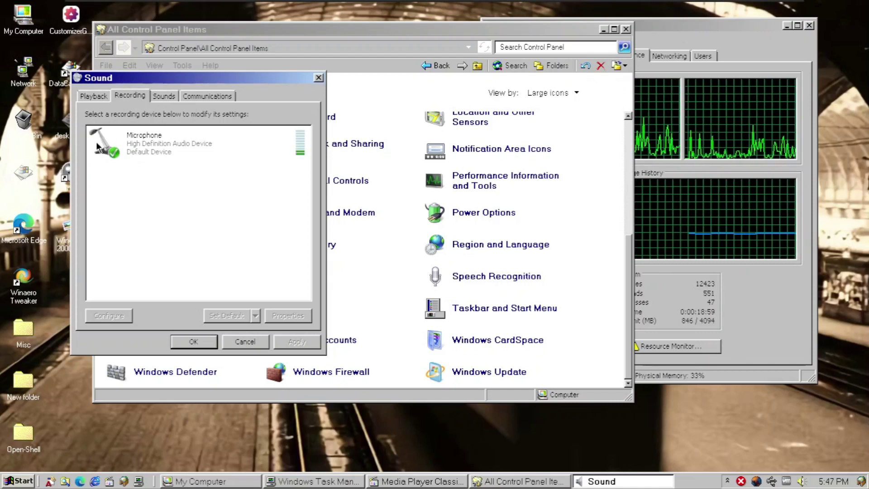
Choose the first Windows Default sound scheme without saving the previous scheme
click(166, 99)
click(154, 159)
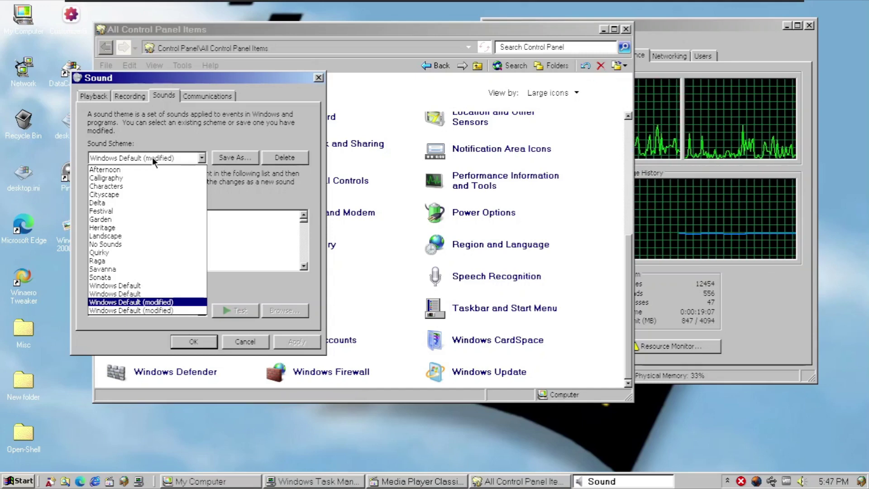
click(119, 286)
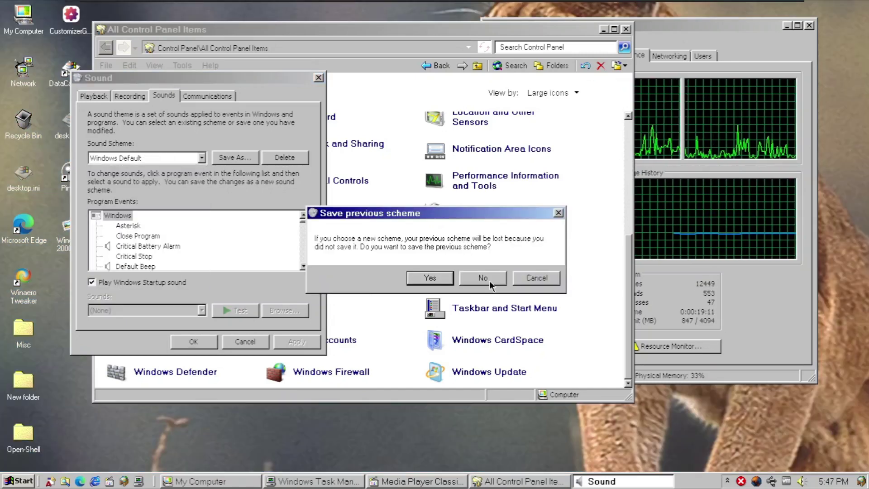
click(490, 281)
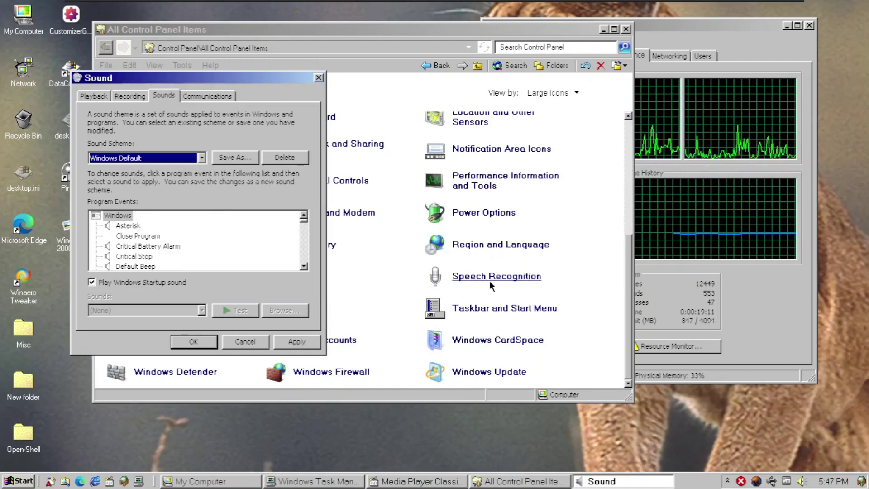
Play the Critical Stop and Default Beep sounds of the selected scheme
click(134, 261)
click(228, 310)
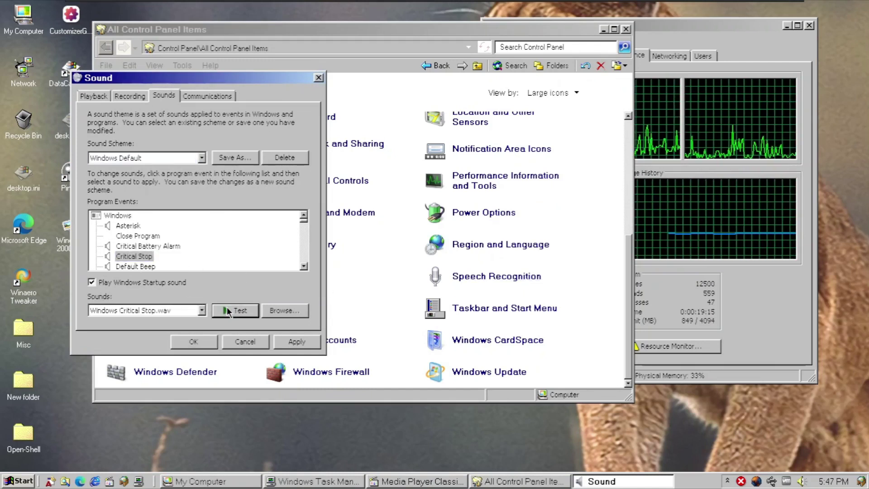
click(127, 158)
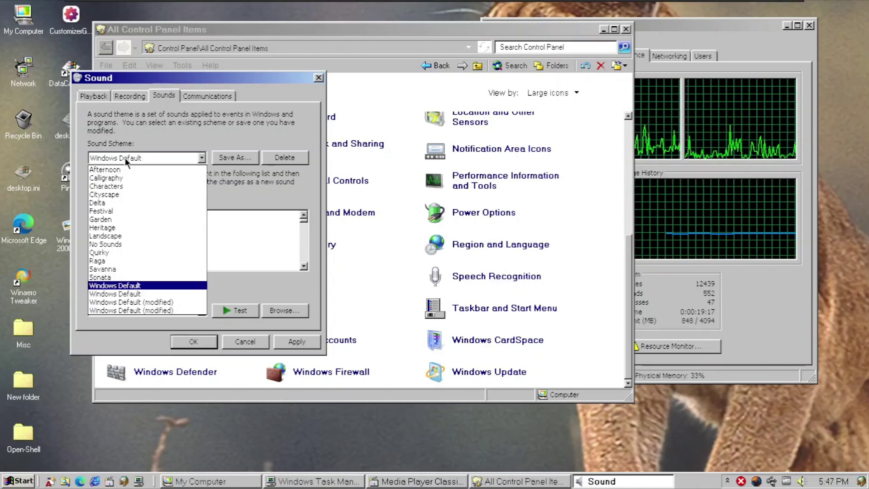
click(127, 159)
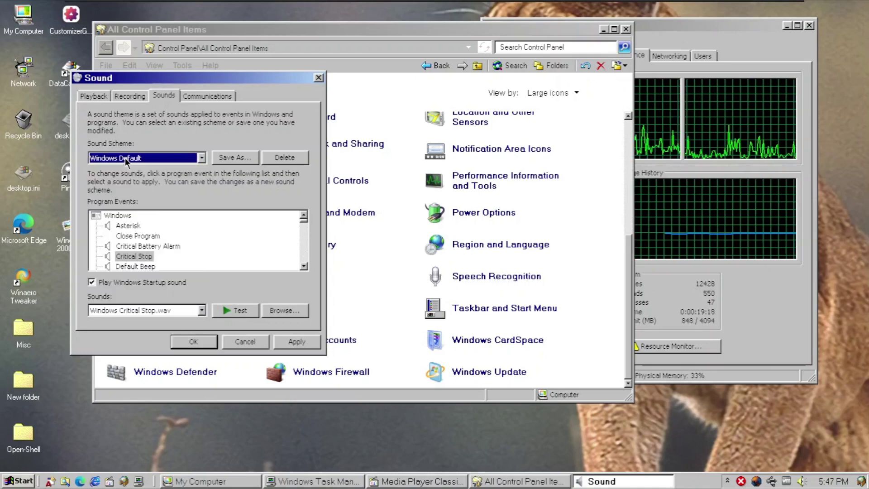
click(146, 267)
click(222, 311)
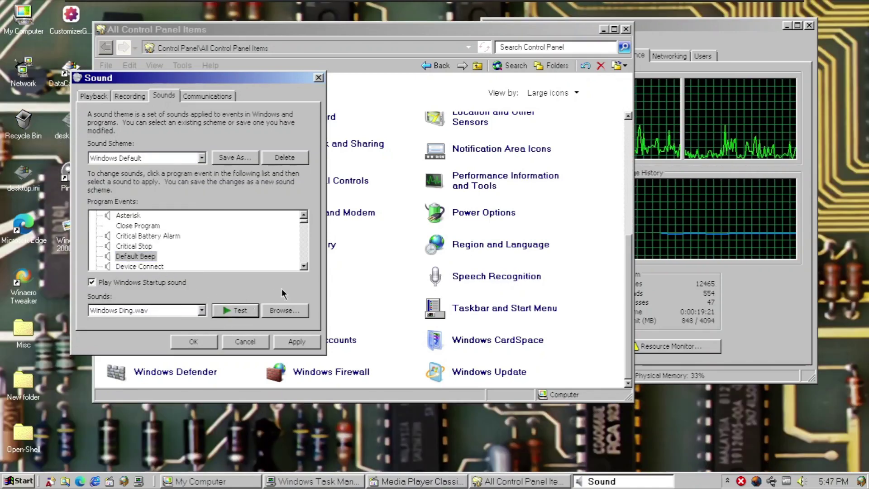
Play the Device Disconnect and Device Connect sounds of the selected scheme
click(304, 266)
click(304, 266)
click(145, 226)
click(235, 313)
click(144, 216)
click(229, 309)
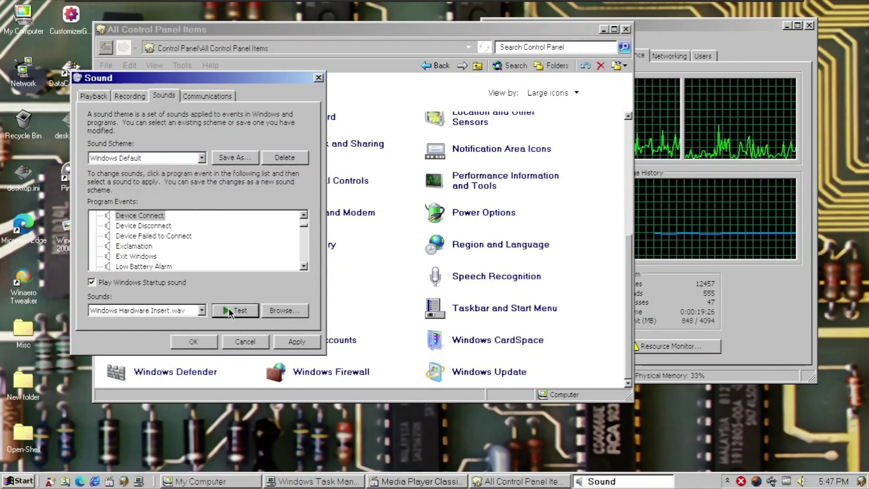
Play the Device Failed to Connect, Exclamation and Exit Windows sounds of the selected scheme
click(150, 237)
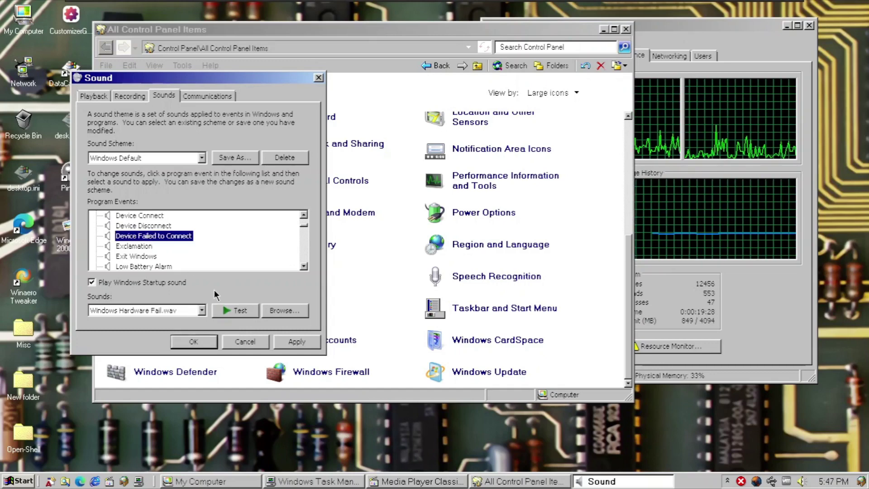
click(230, 309)
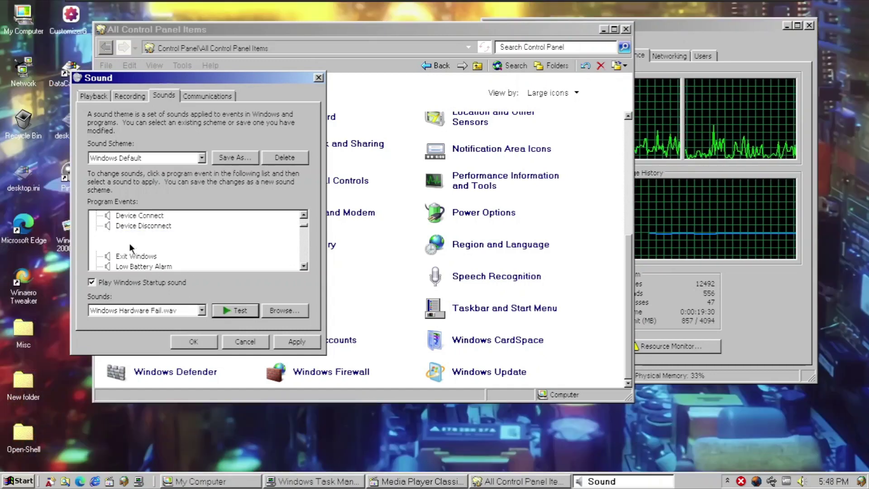
click(131, 246)
click(231, 309)
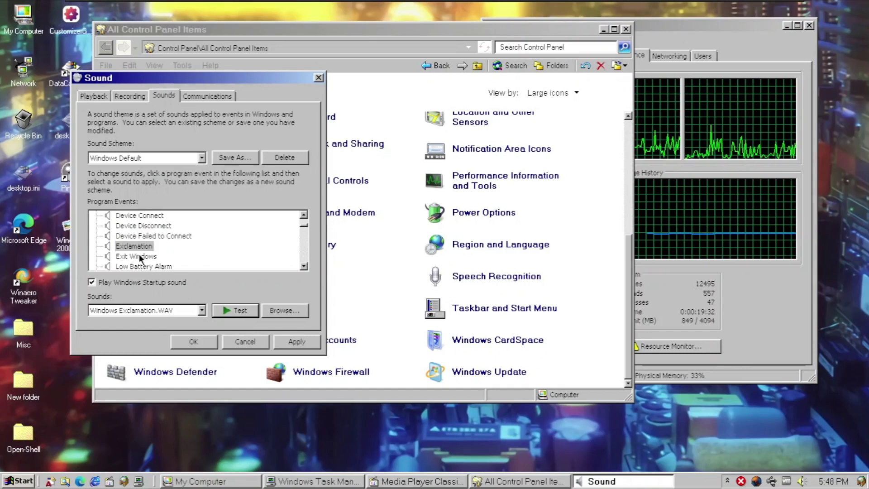
click(140, 257)
click(241, 310)
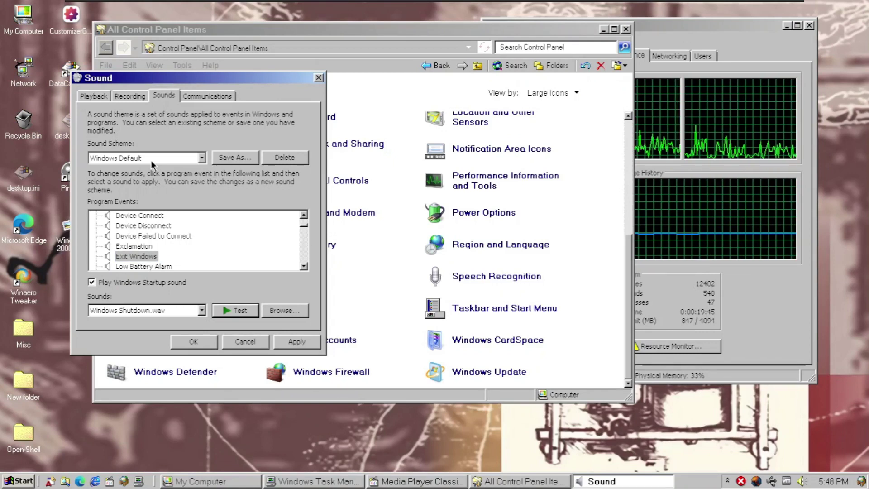
Select the second Windows Default sound scheme and play its Exit Windows sound
click(152, 160)
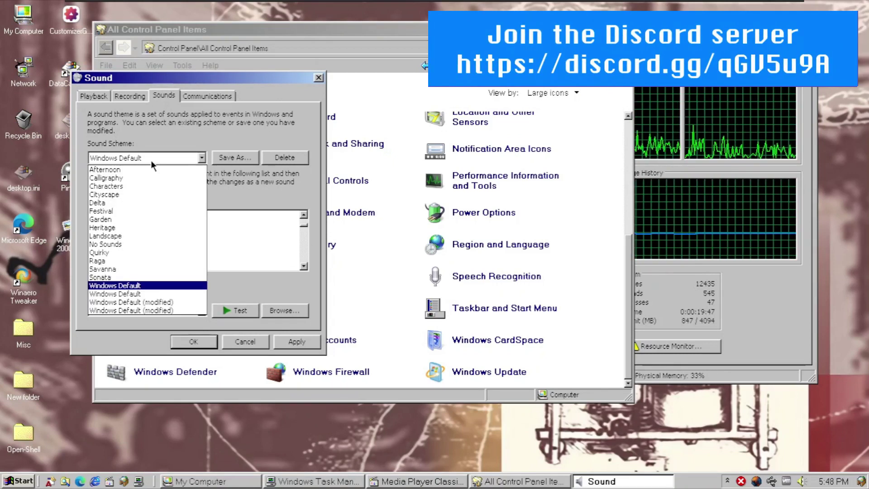
click(129, 294)
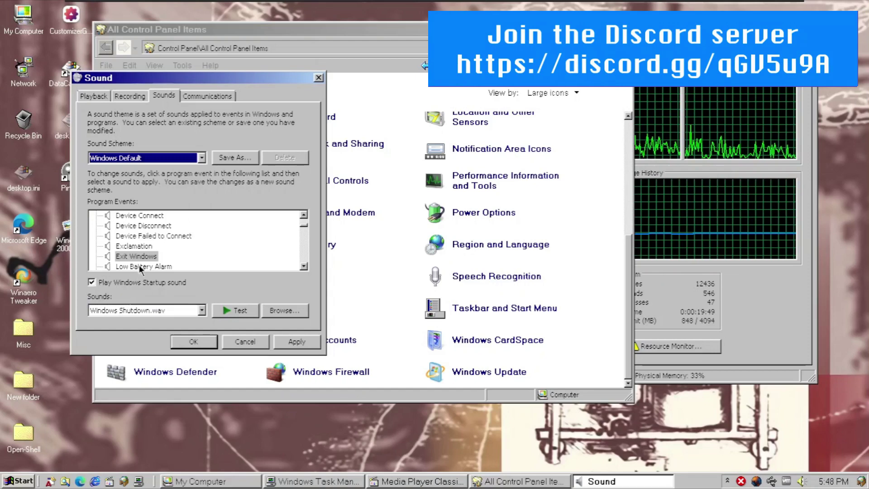
click(136, 257)
click(237, 312)
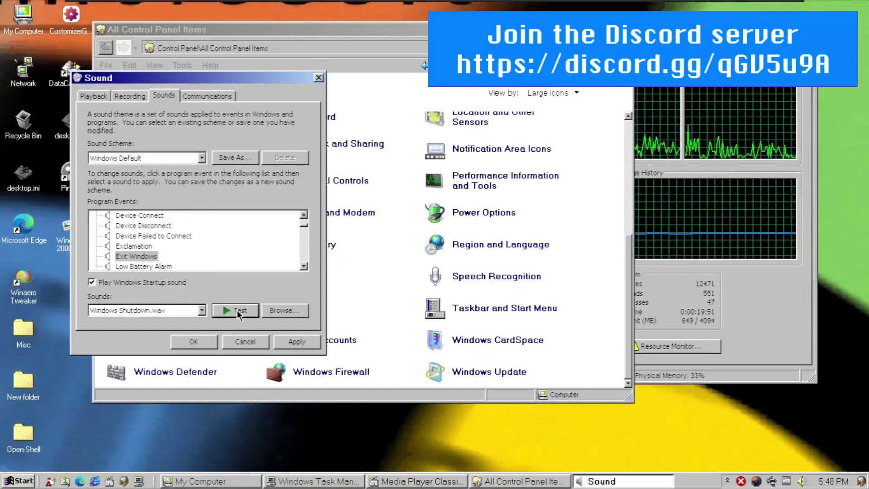
click(167, 159)
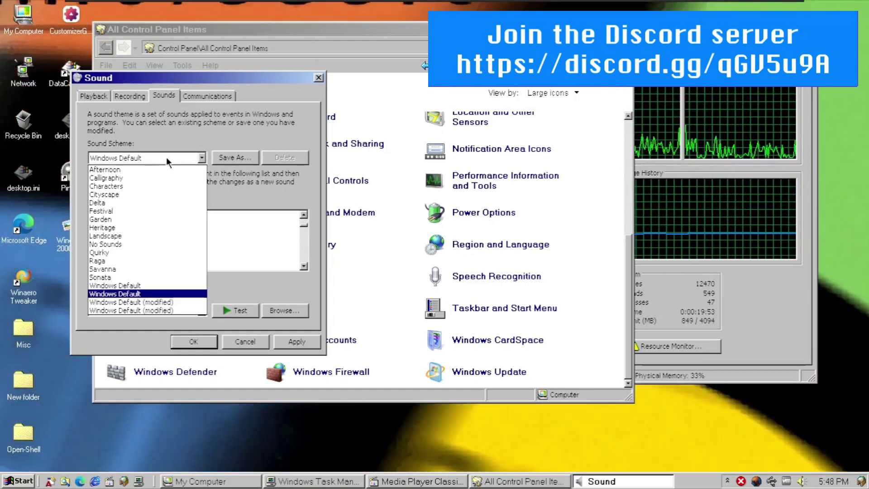
click(166, 156)
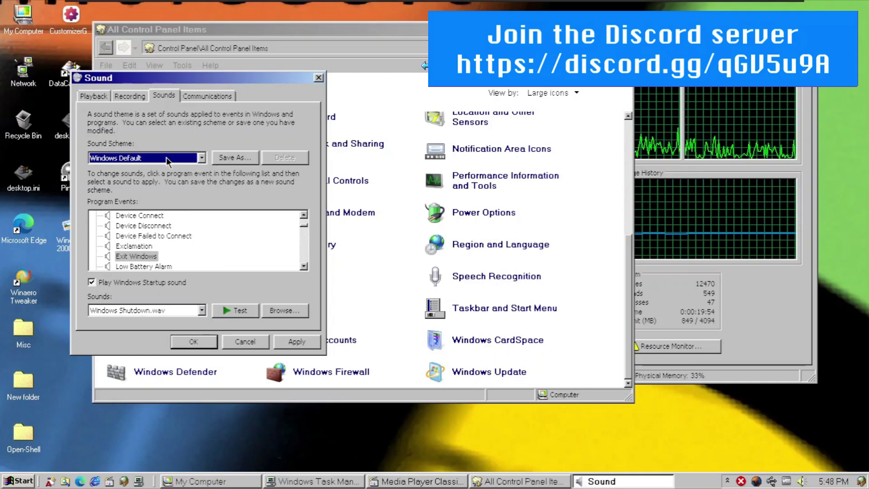
Close the Sound dialog, Control Panel, Task Manager and Media Player Classic windows to clear the desktop
click(319, 77)
drag(628, 323, 616, 120)
click(626, 29)
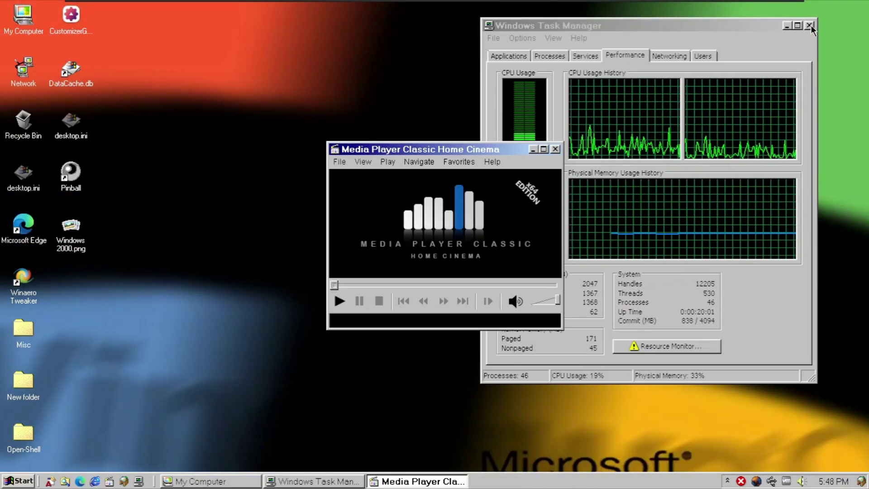
click(810, 25)
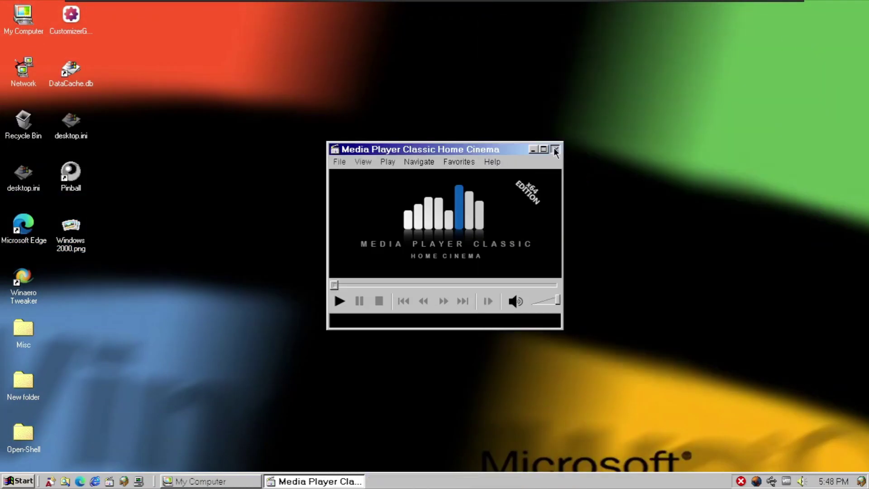
click(554, 149)
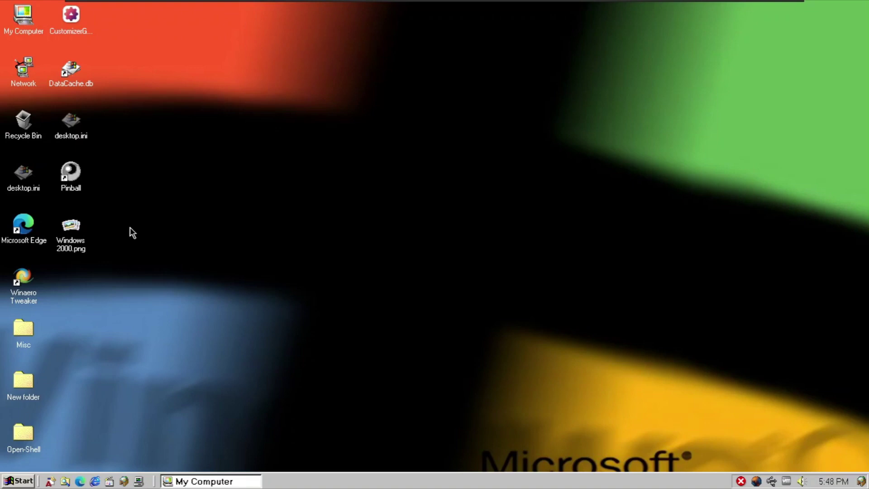
View the desktop image Windows 2000.png in Windows Photo Viewer and close it
double_click(73, 244)
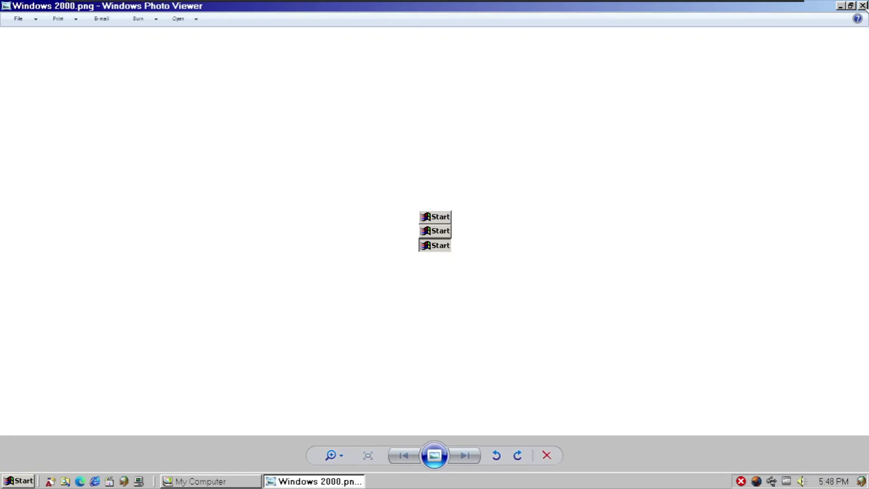
click(862, 6)
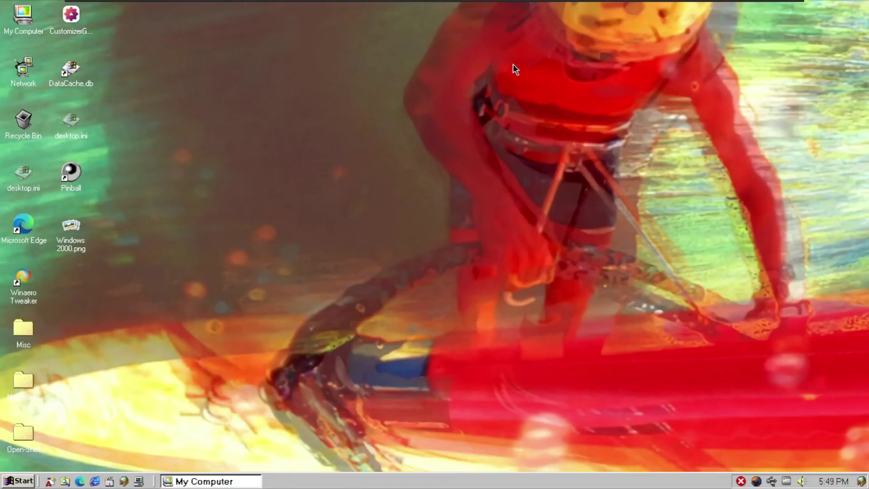
Launch the Pinball game from the desktop and check its Player Controls settings without changing them
double_click(82, 182)
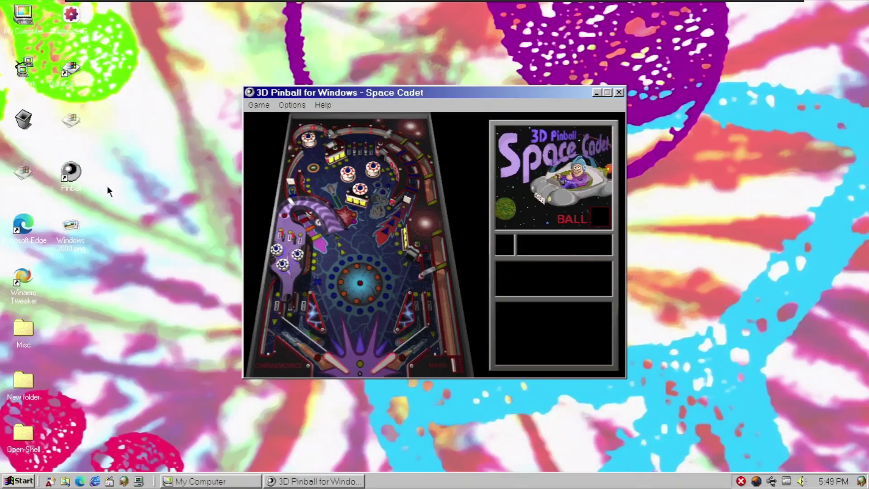
click(294, 104)
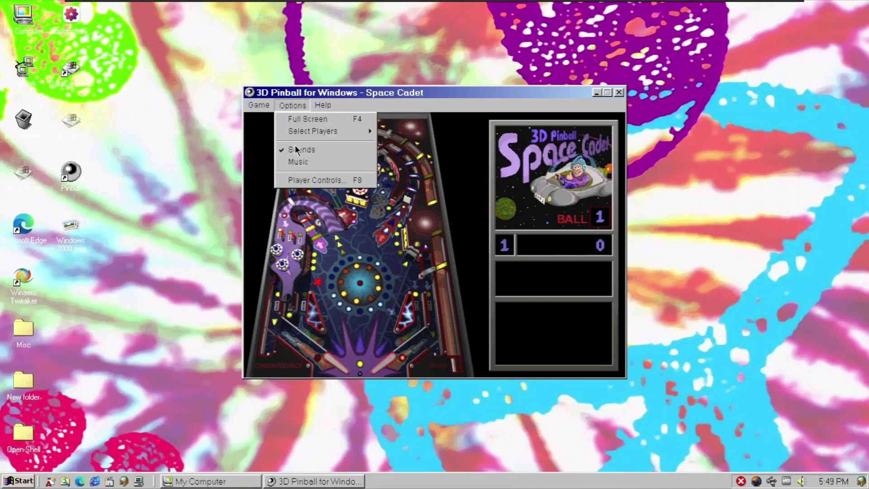
click(297, 180)
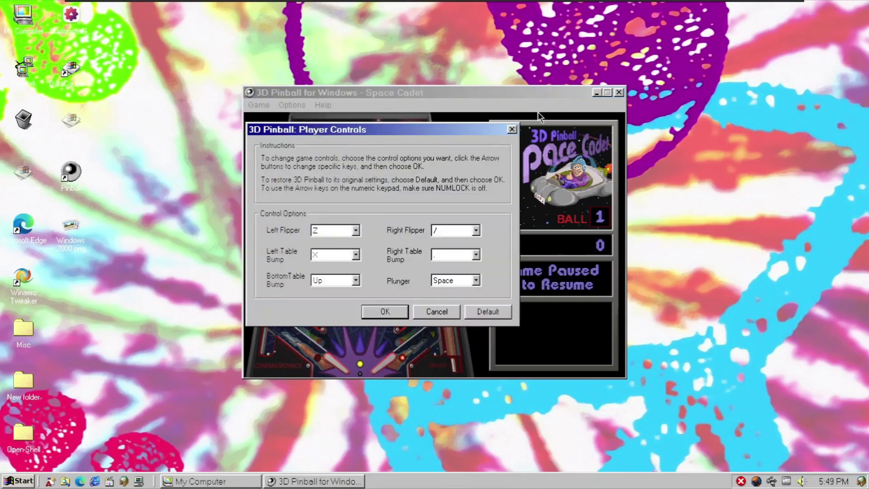
click(512, 131)
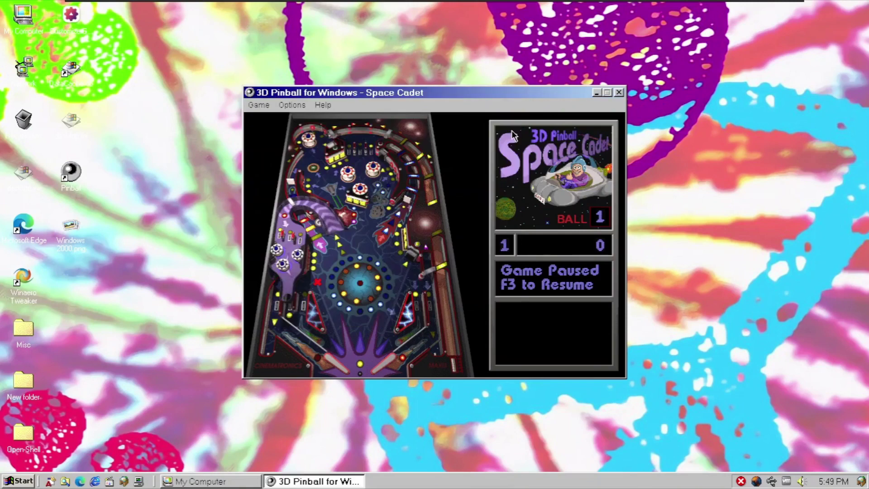
Resume the paused pinball game, launch the first ball and play it with both flippers until it drains
key(F3)
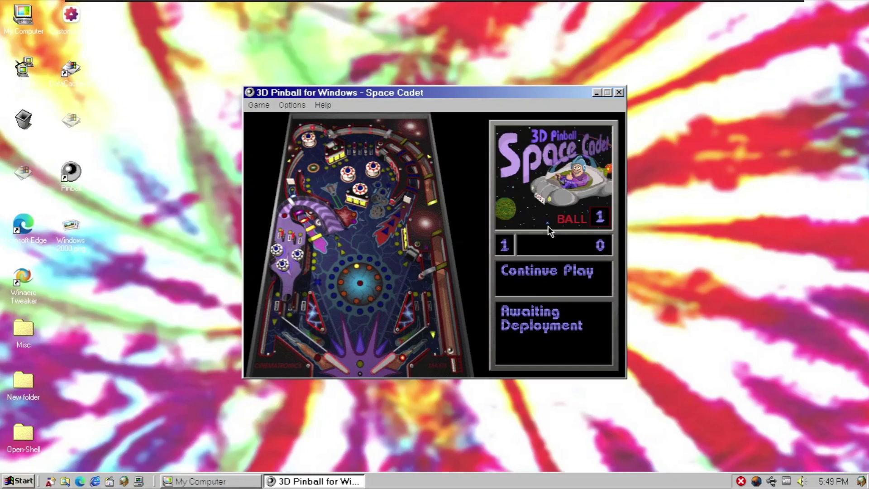
key(space)
key(z)
key(slash)
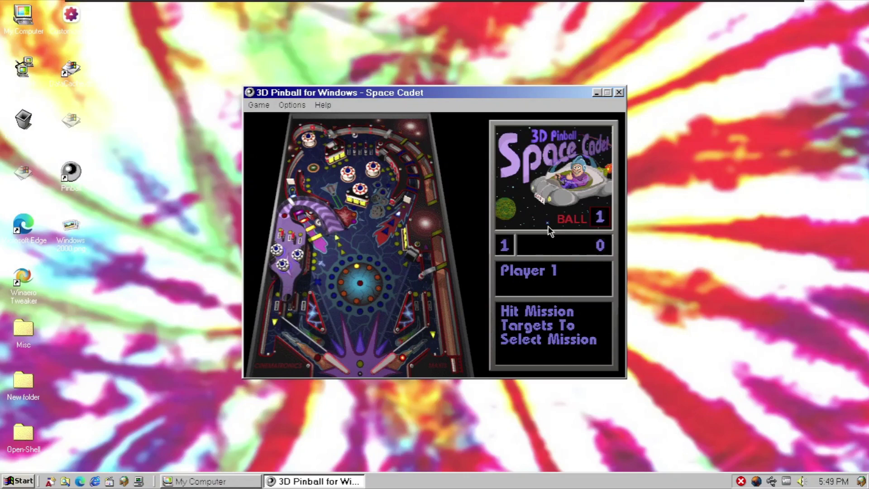
key(slash)
key(slash)
key(slash)
key(slash)
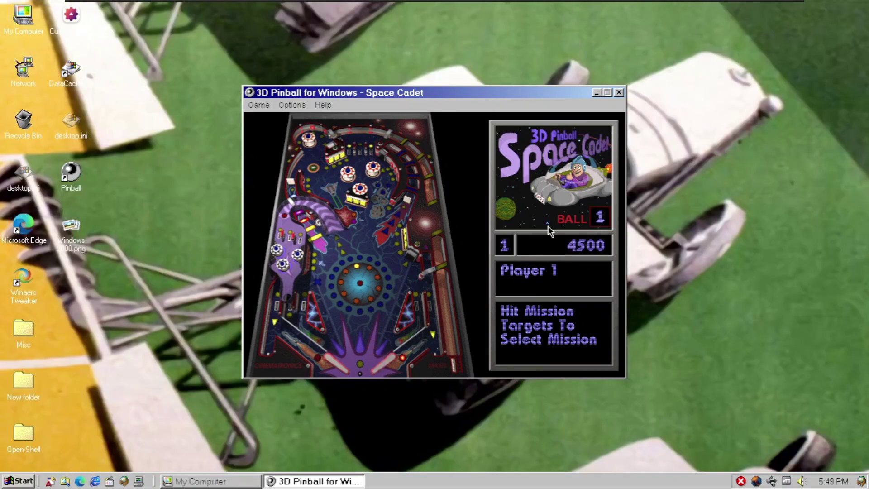
key(z)
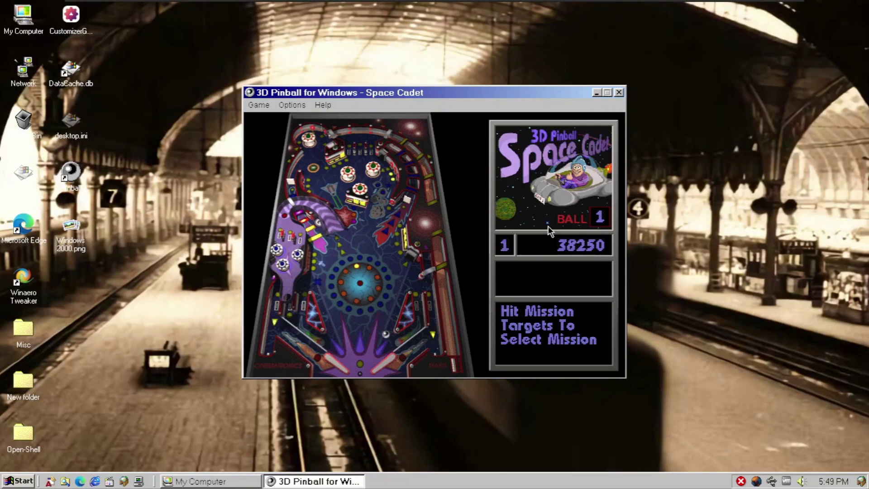
key(slash)
key(z)
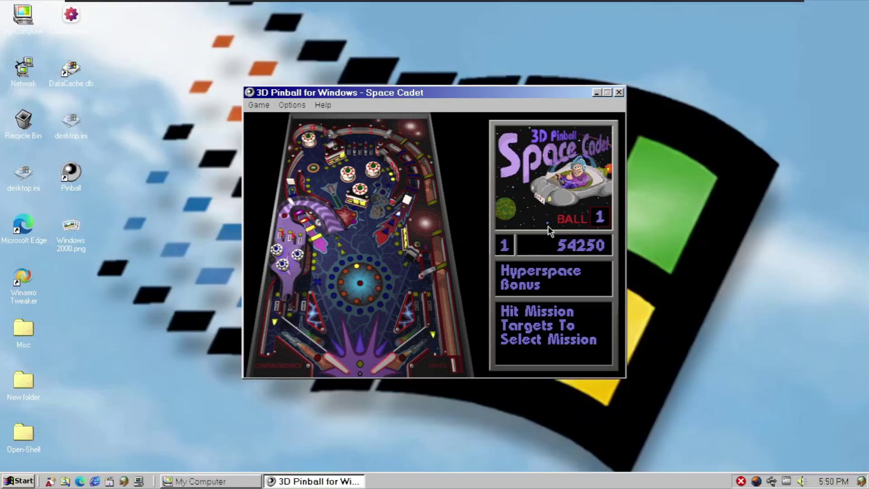
key(z)
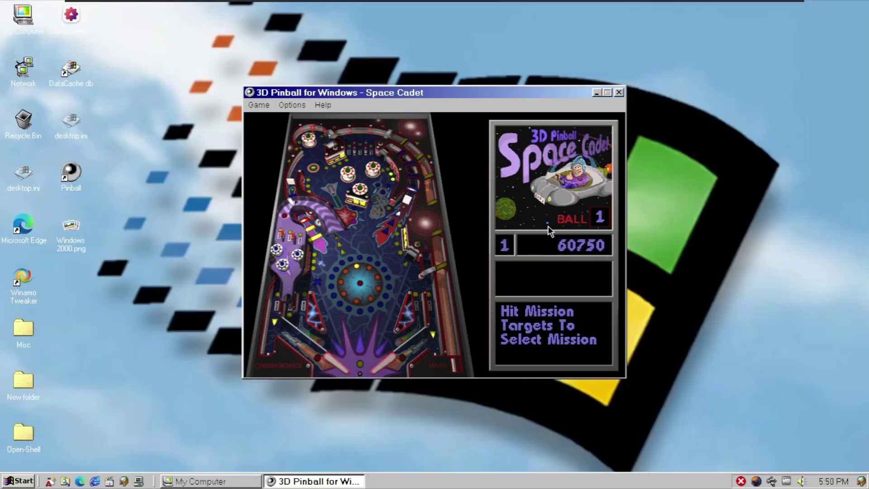
key(slash)
key(slash)
key(slash)
key(slash)
key(slash)
key(slash)
key(slash)
key(slash)
key(slash)
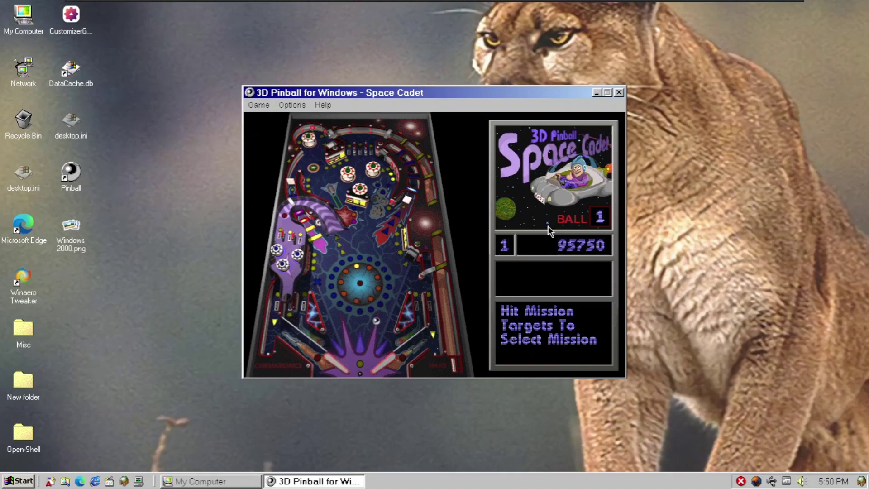
key(z)
key(slash)
key(z)
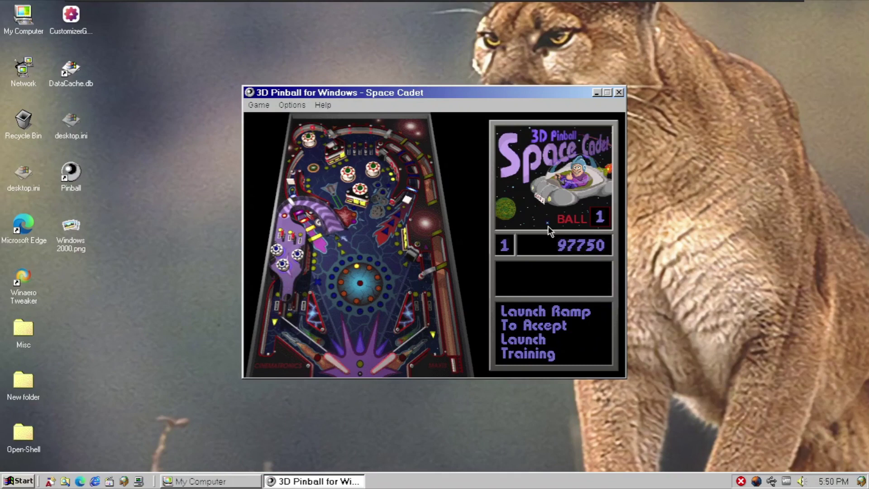
key(z)
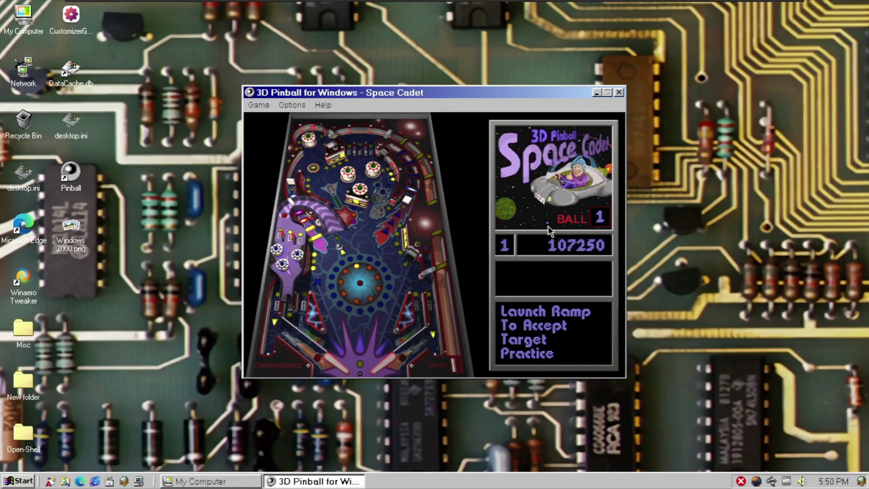
key(z)
key(slash)
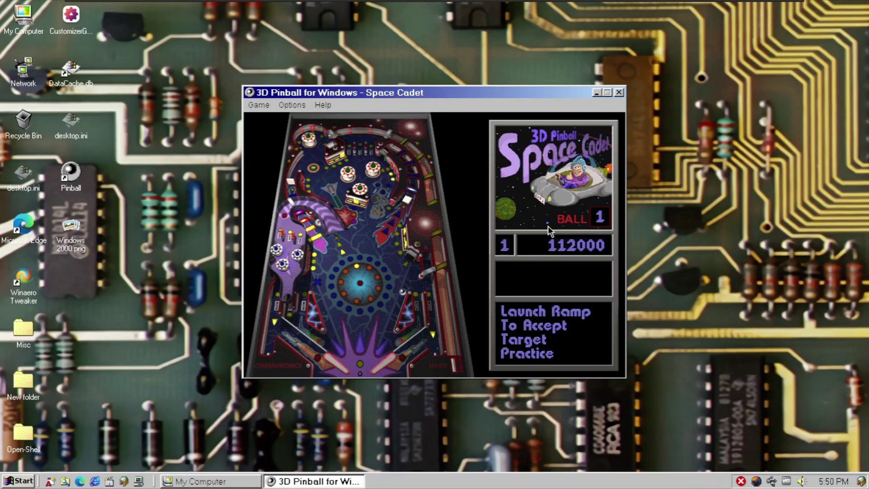
key(z)
key(slash)
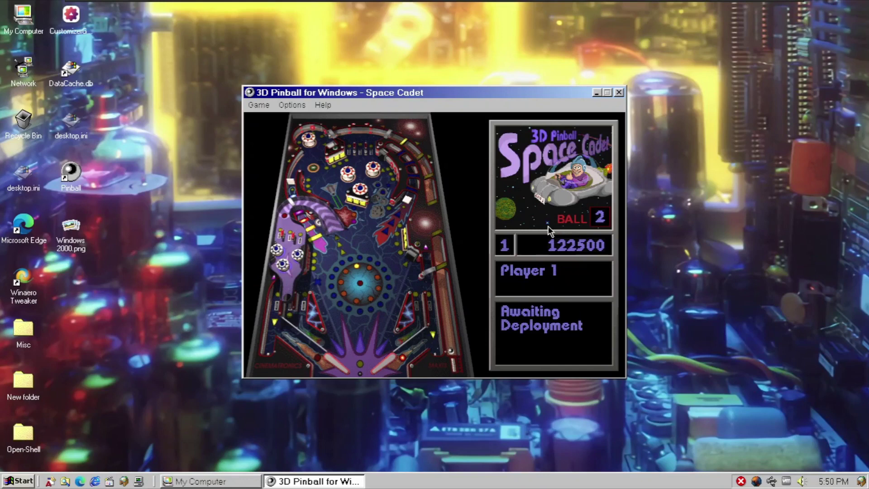
Launch the second pinball ball and keep it in play with both flippers until it drains
key(space)
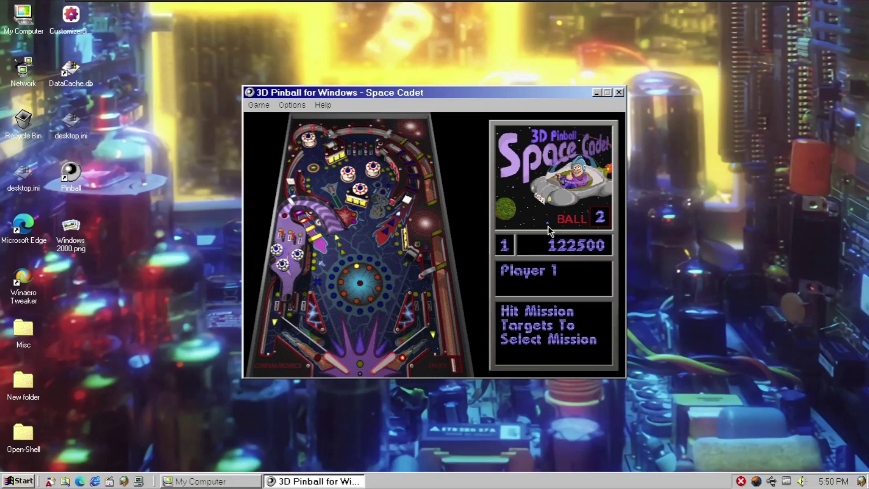
key(z)
key(slash)
key(slash)
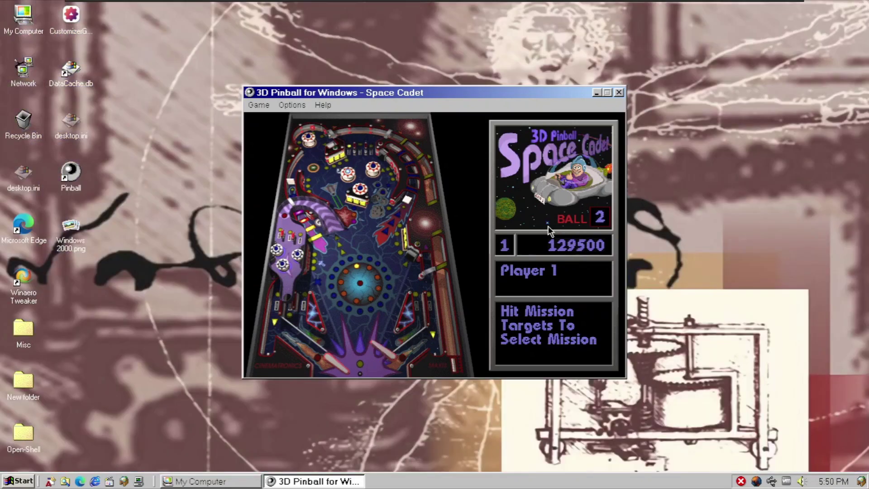
key(z)
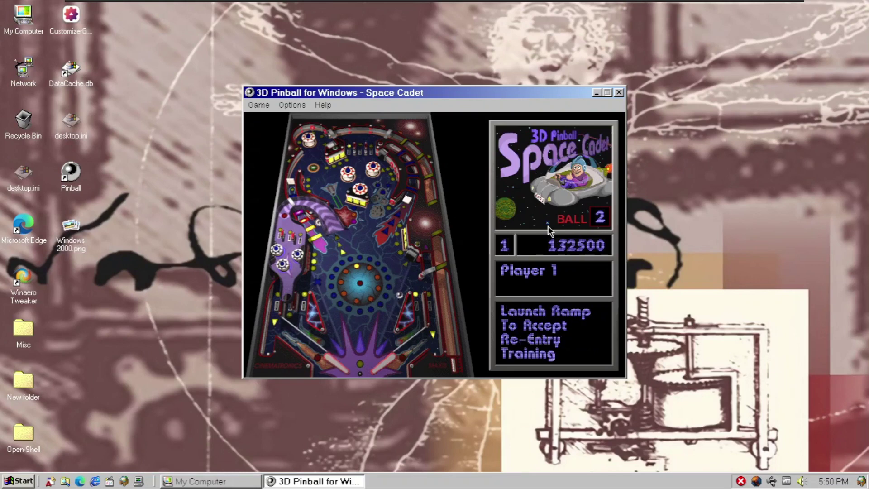
key(slash)
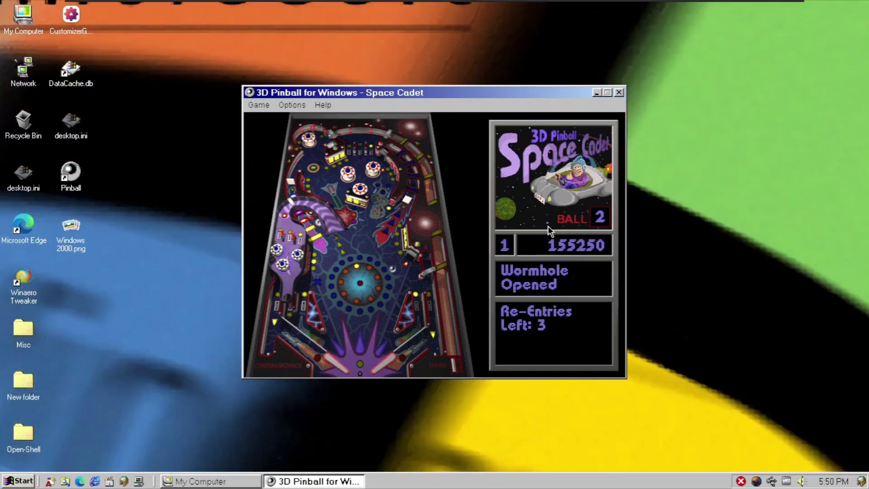
key(z)
key(slash)
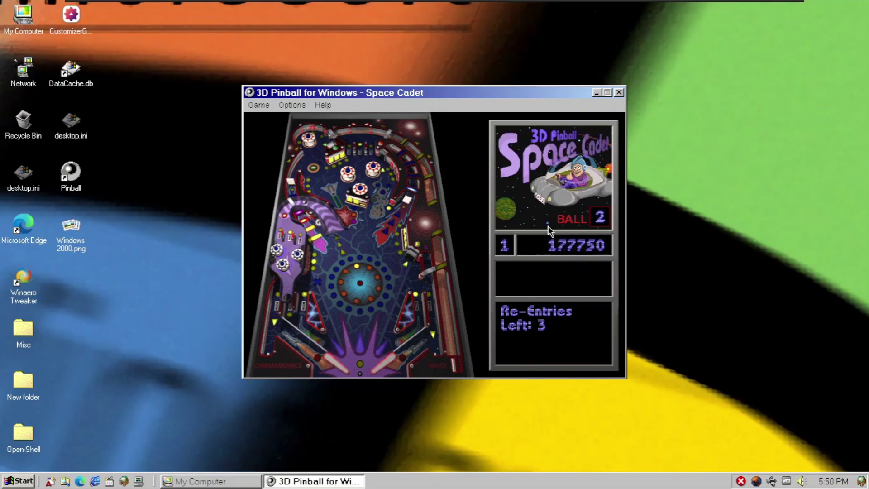
key(slash)
key(slash)
key(slash)
key(slash)
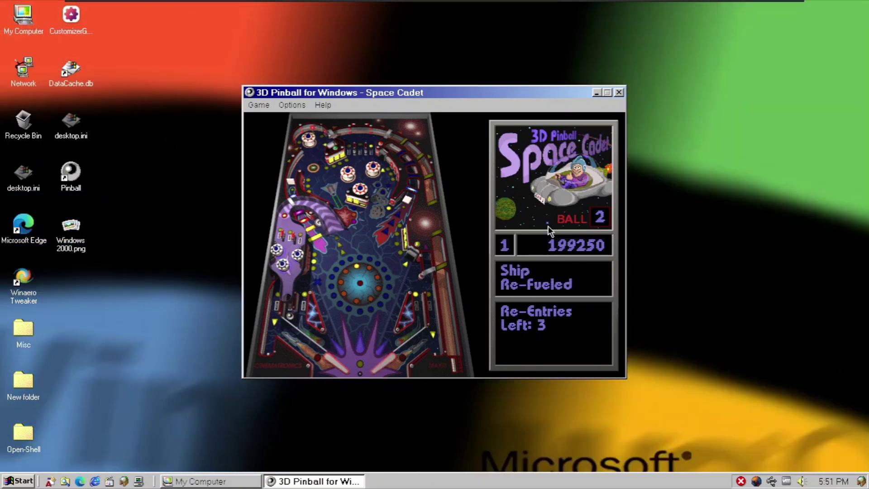
key(z)
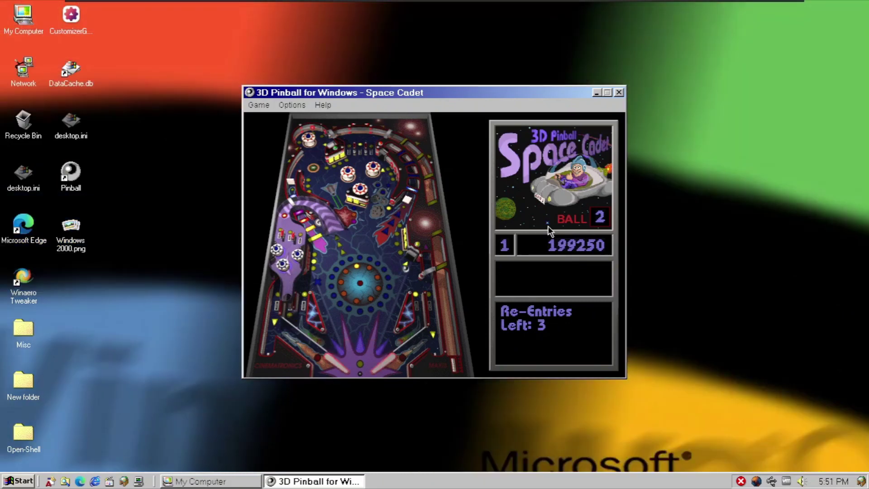
key(z)
key(slash)
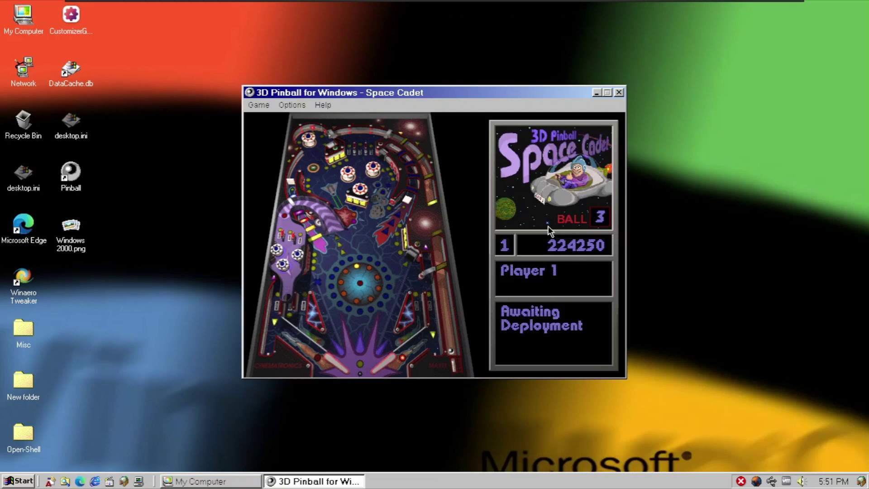
Launch the third pinball ball, play it with the flippers until the game is over, and close the game
key(space)
key(slash)
key(slash)
key(slash)
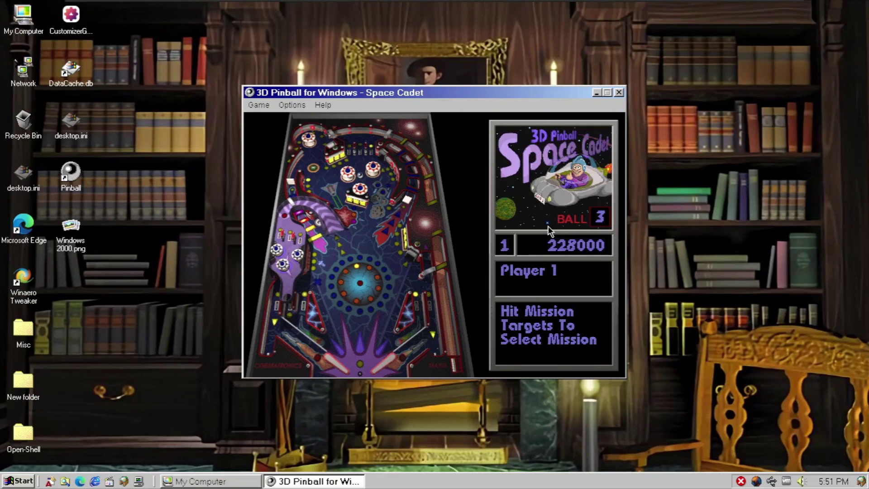
key(z)
key(slash)
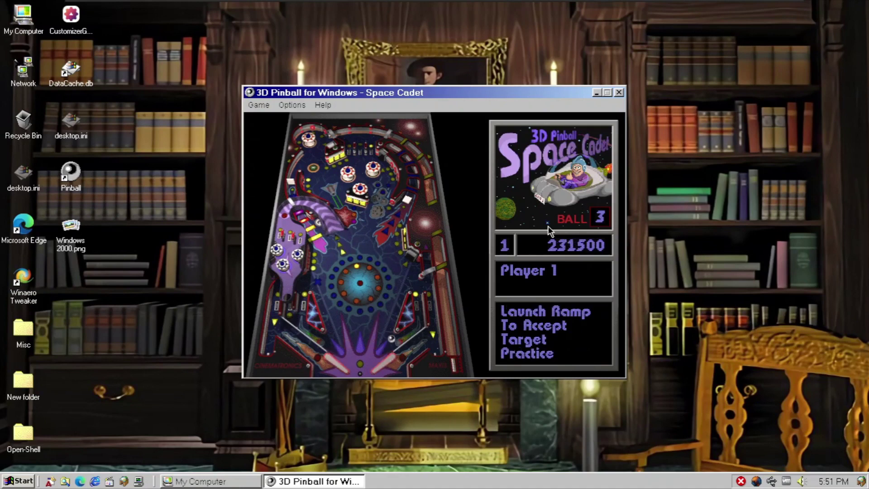
key(z)
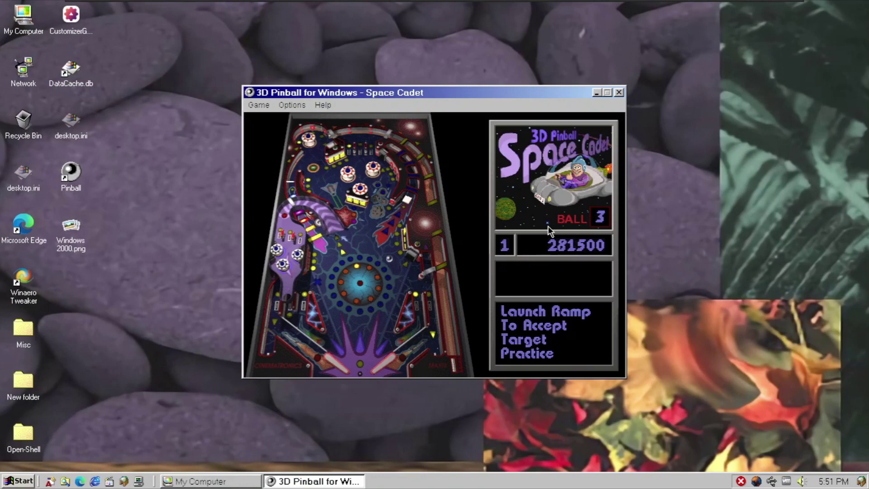
key(z)
key(slash)
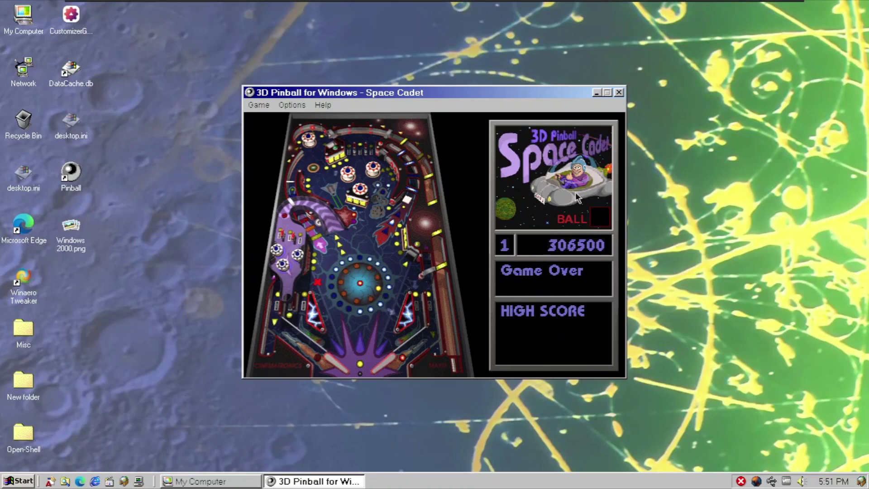
click(620, 92)
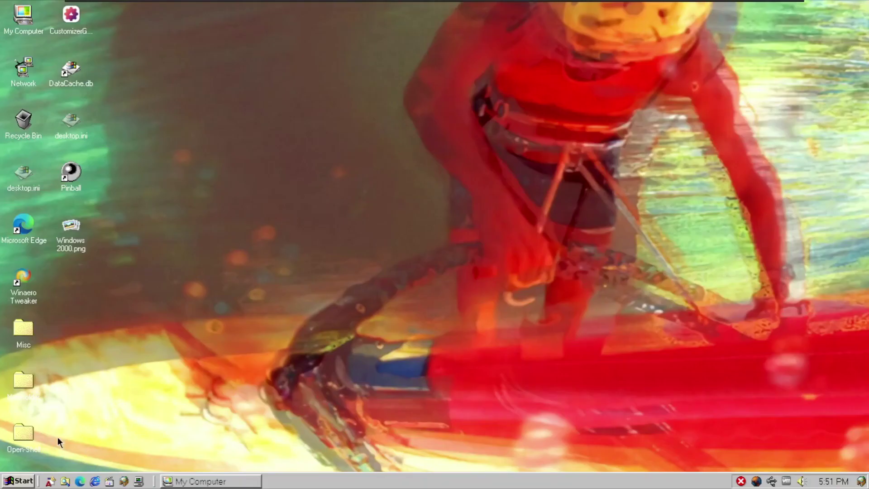
Open the Shut Down Windows dialog
click(19, 482)
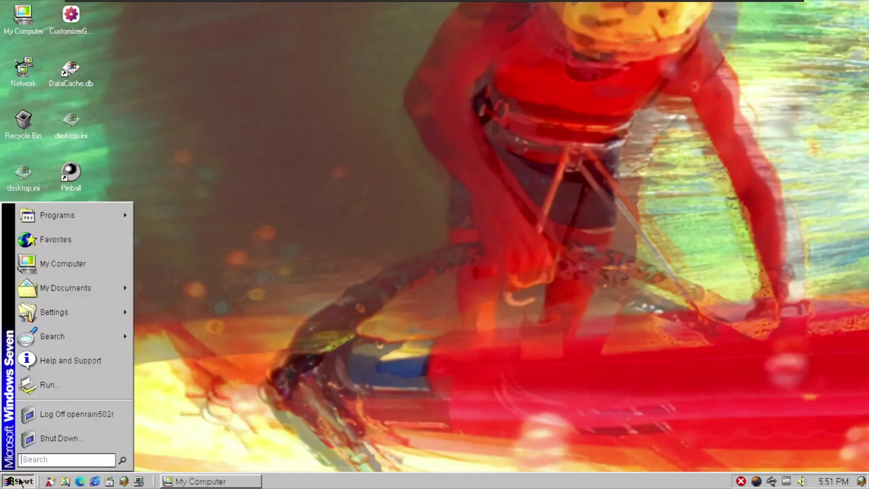
click(106, 438)
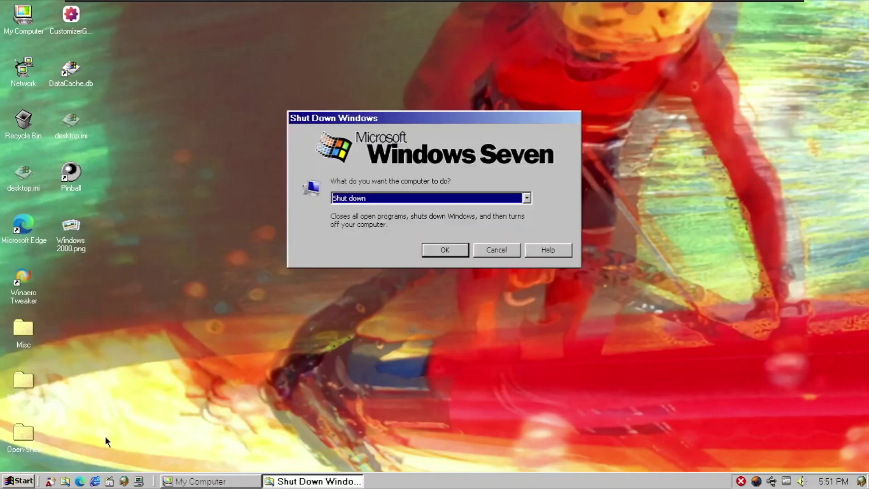